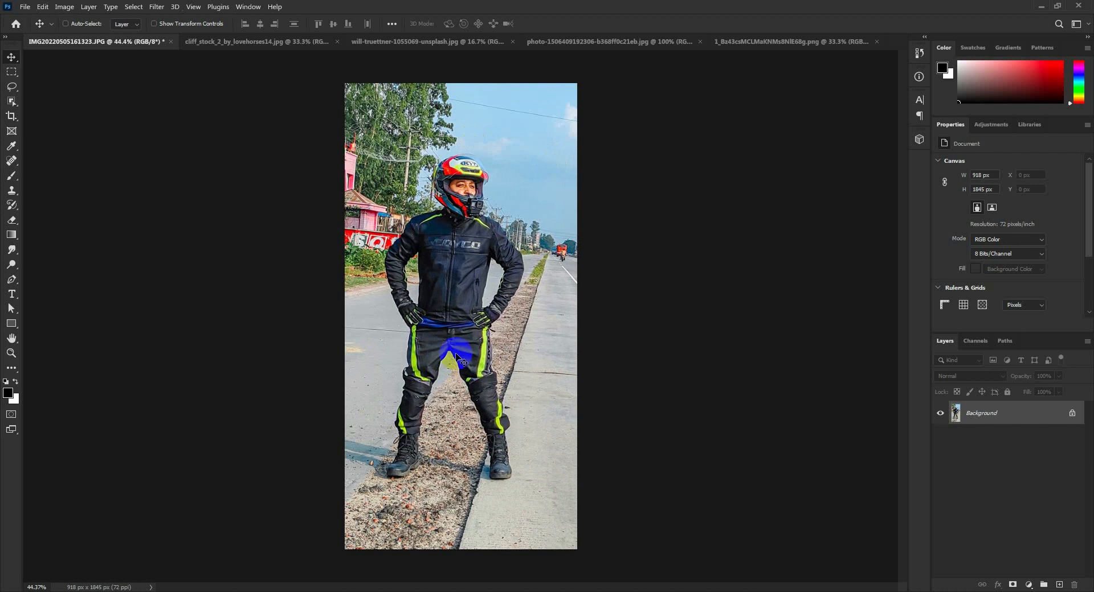
Create a new document named "In The Desert Poster", 1400 by 2000 pixels at 300 pixels/inch with a white background
left_click(25, 7)
left_click(40, 17)
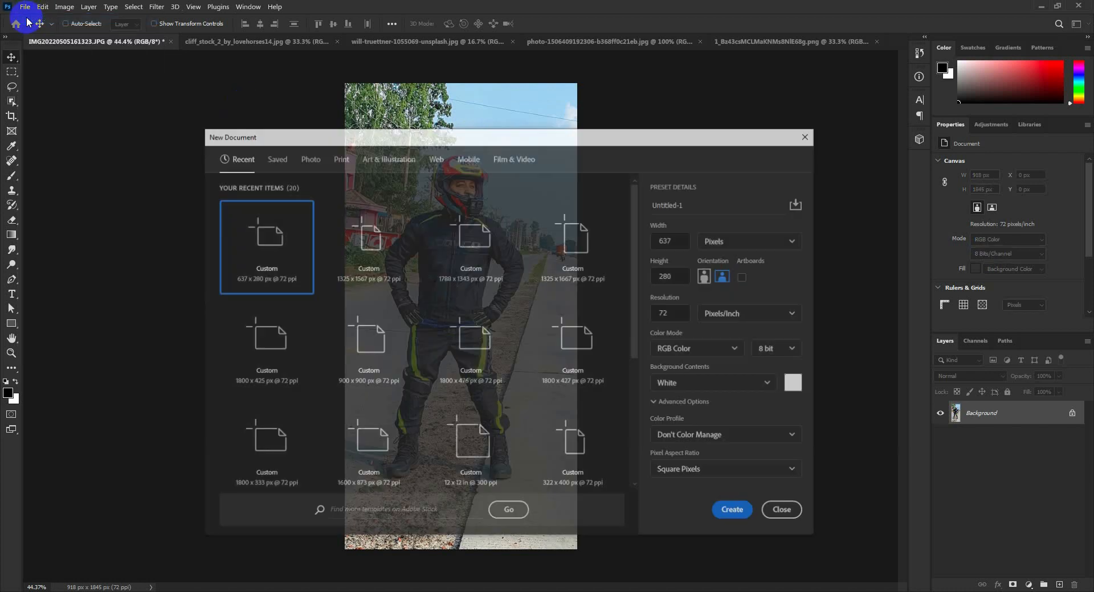
left_click_drag(337, 135, 364, 85)
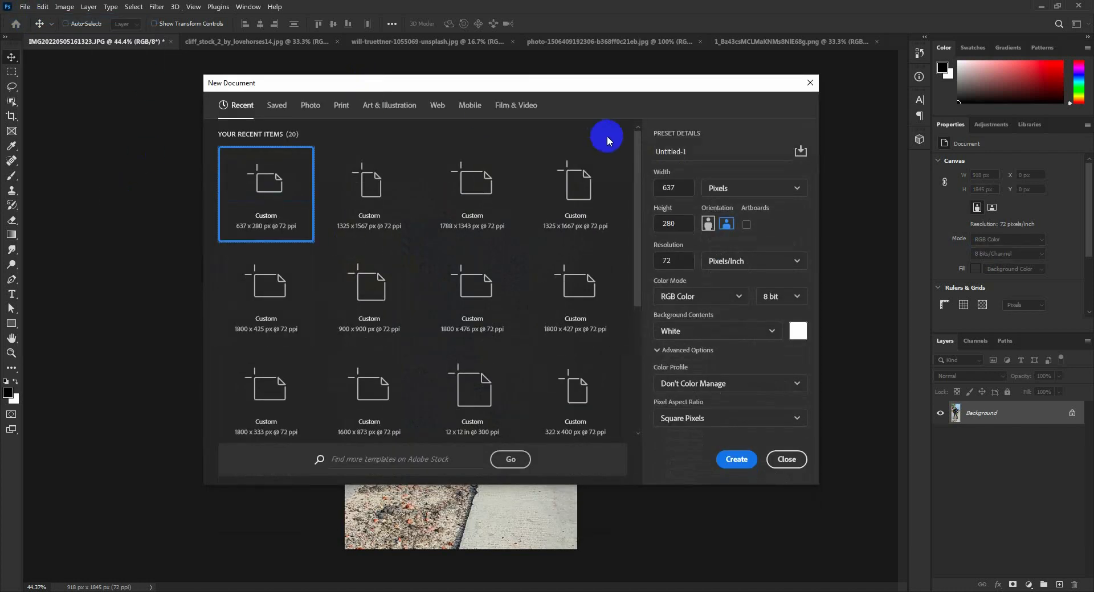
left_click(695, 154)
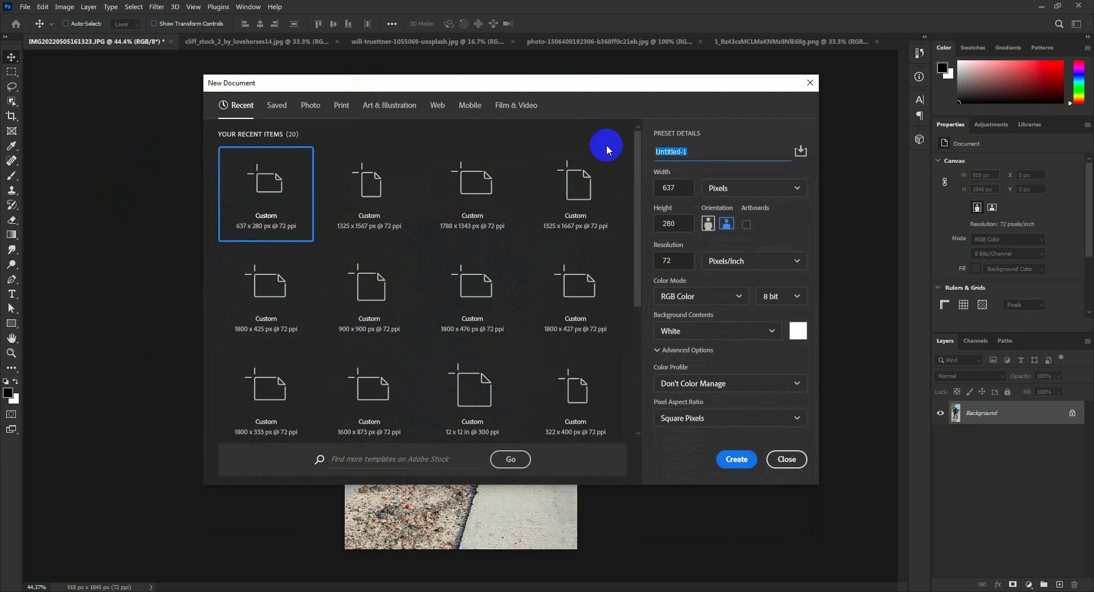
type("In The Desert Poster")
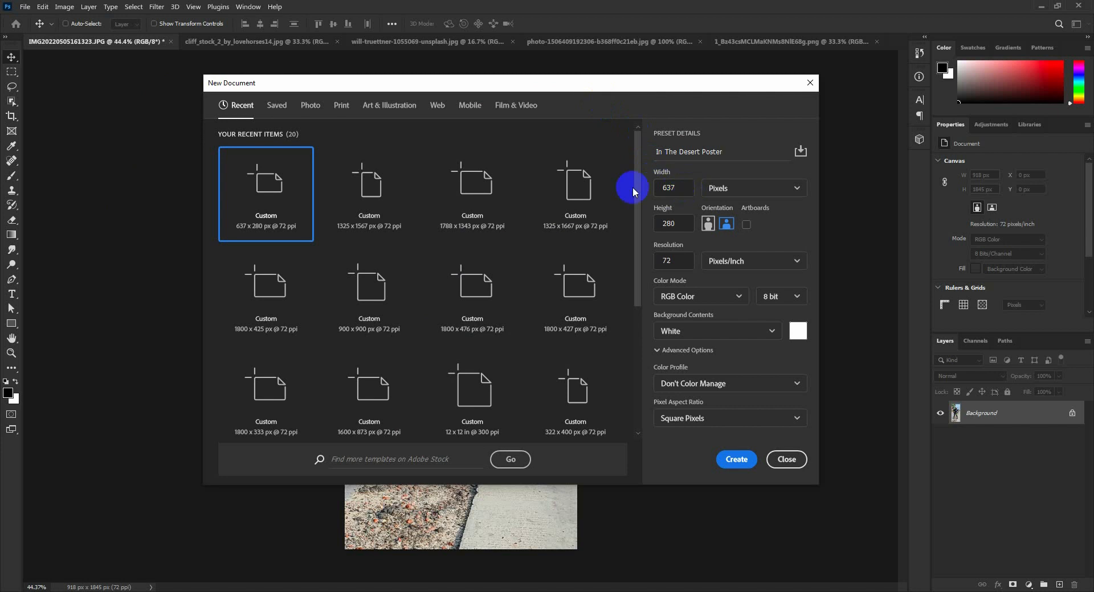
double_click(668, 188)
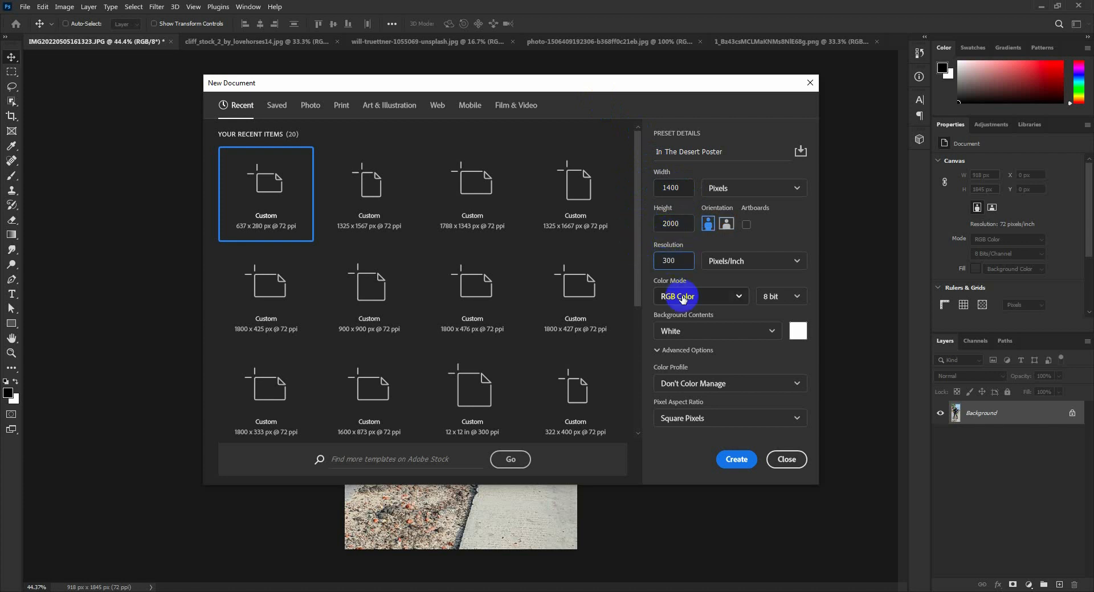
left_click(738, 462)
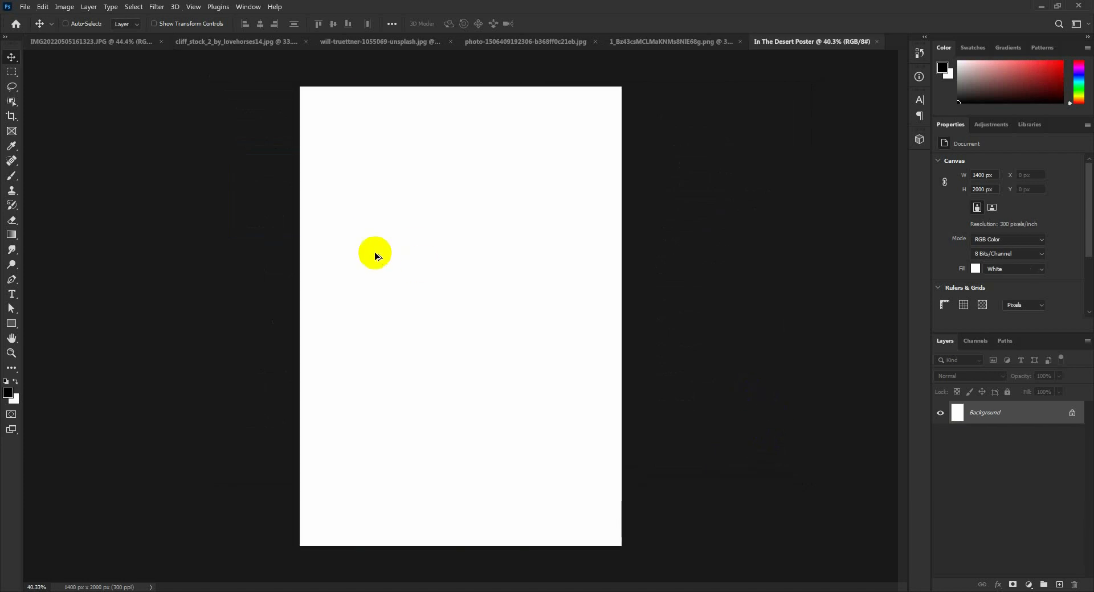
Add a solid medium-grey color fill layer above the poster's white background
left_click(1029, 586)
left_click(1026, 383)
left_click_drag(664, 435, 670, 415)
left_click(962, 330)
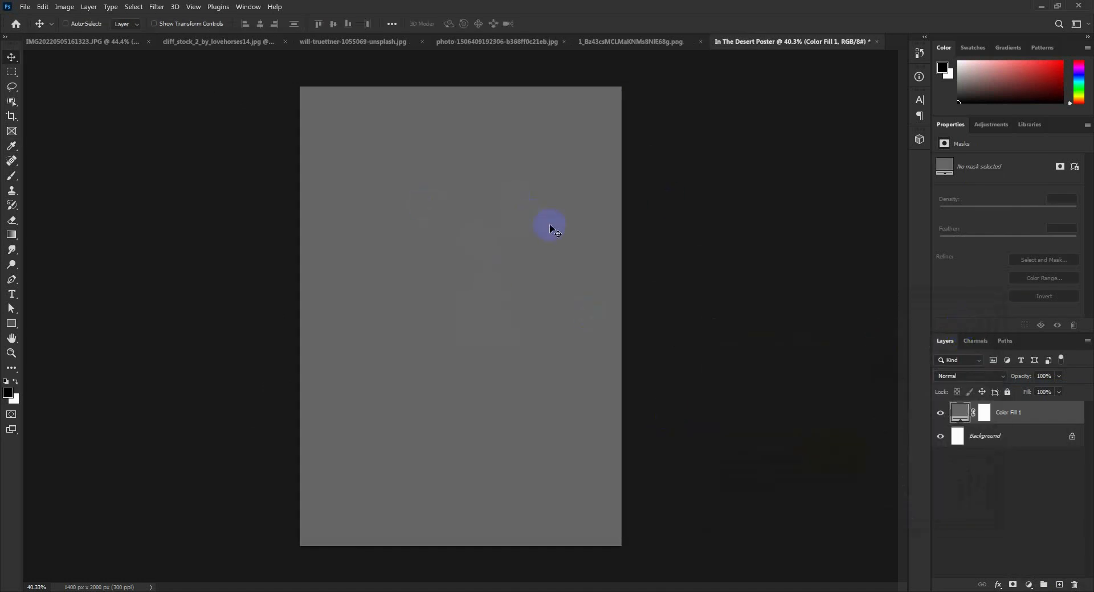
Review the open desert, cliff, sky and stop-sign photos, finishing on the poster document
left_click(371, 42)
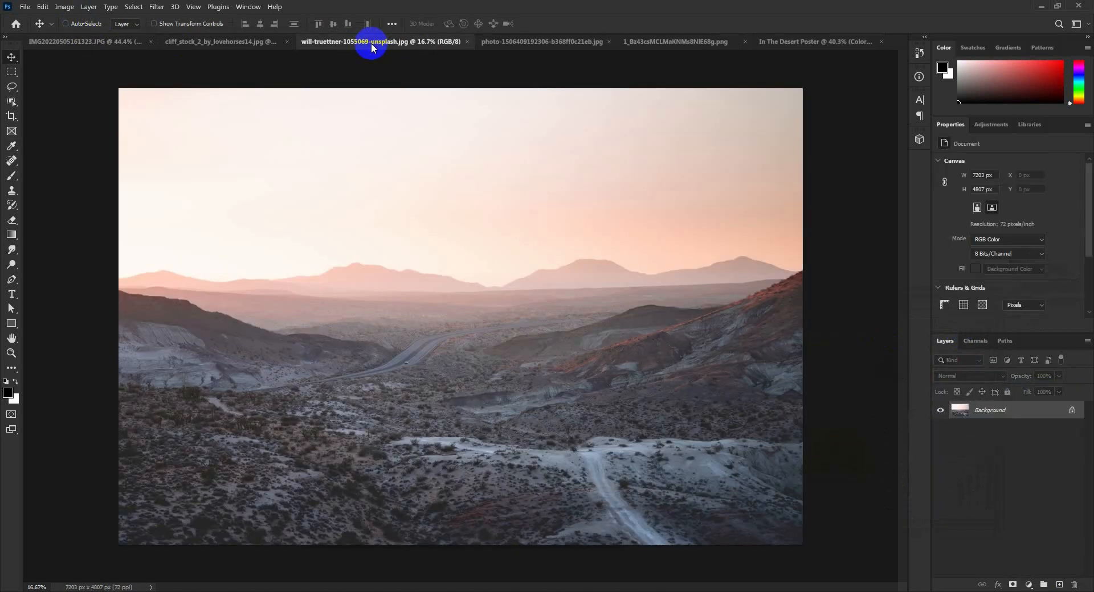
left_click(224, 43)
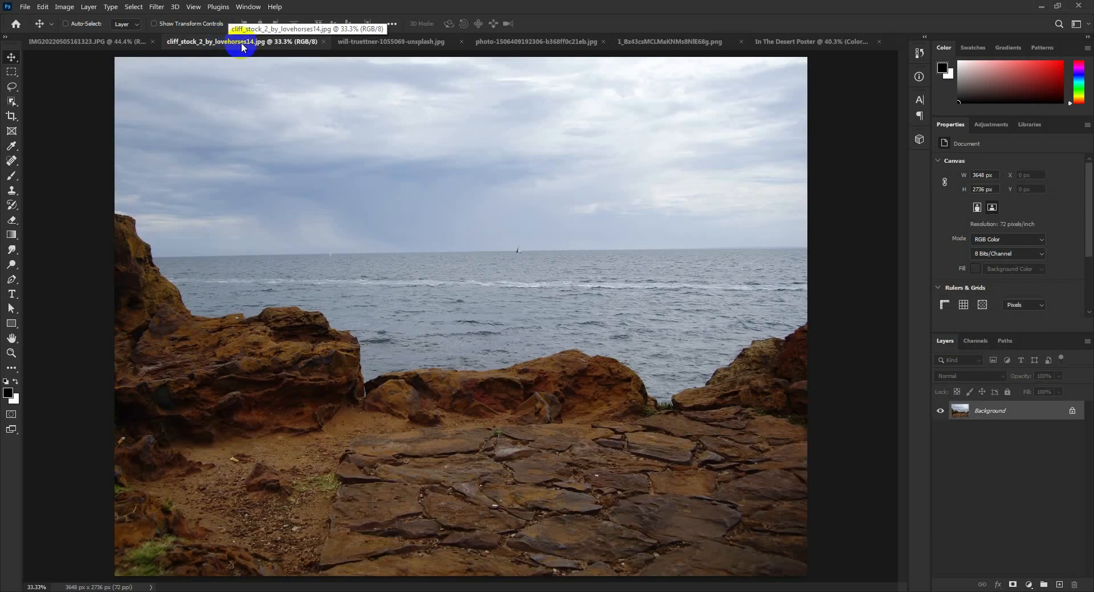
left_click(536, 50)
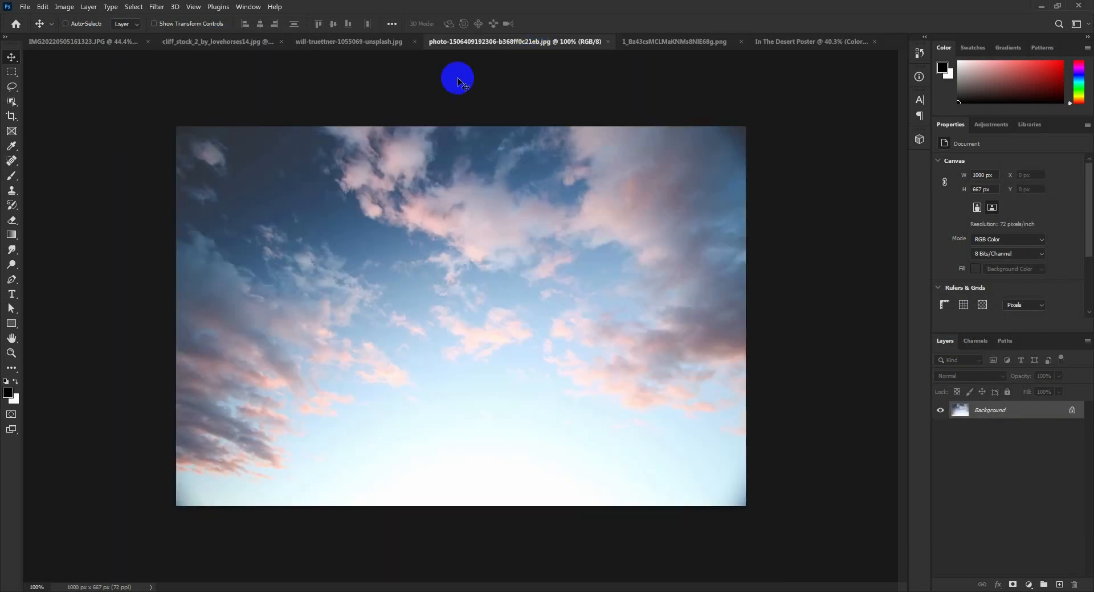
left_click(705, 42)
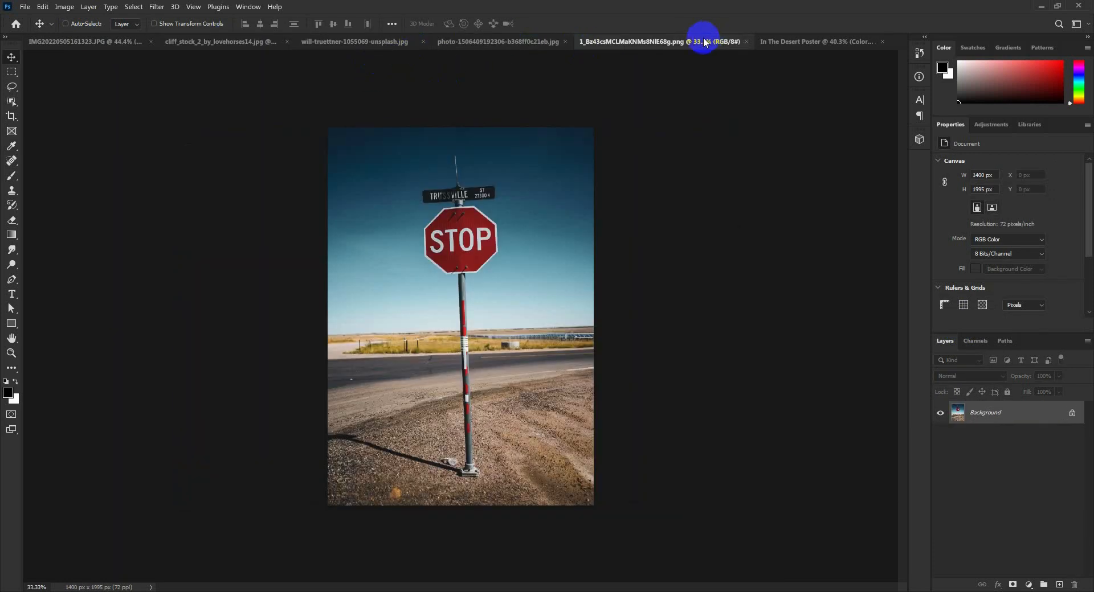
left_click(799, 44)
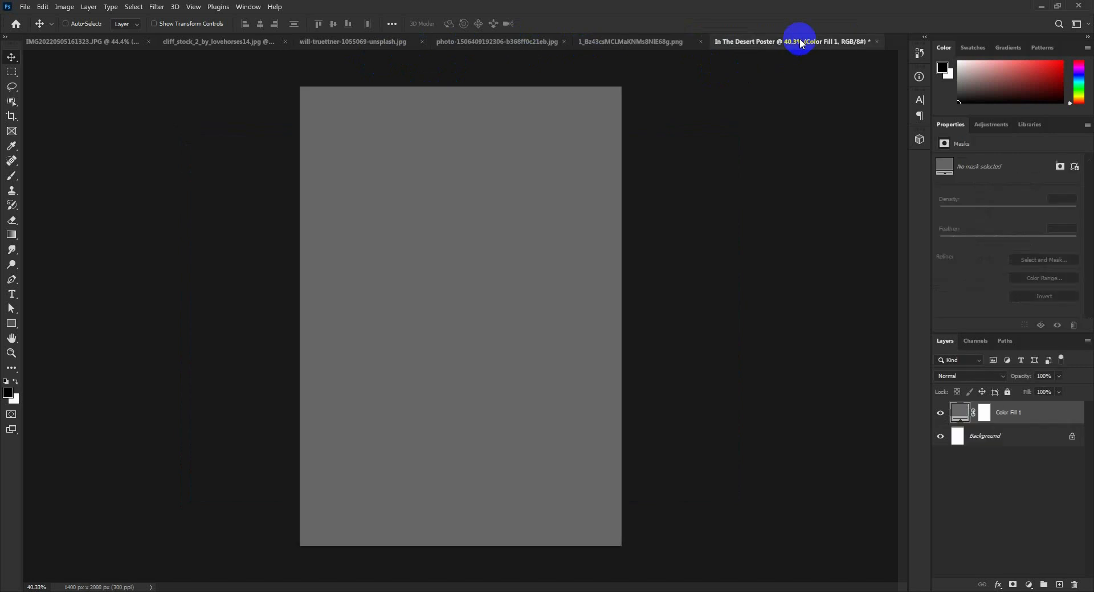
Select the rocky foreground in the cliff_stock_2 photo with the Quick Selection tool at a brush size of 200
left_click(251, 42)
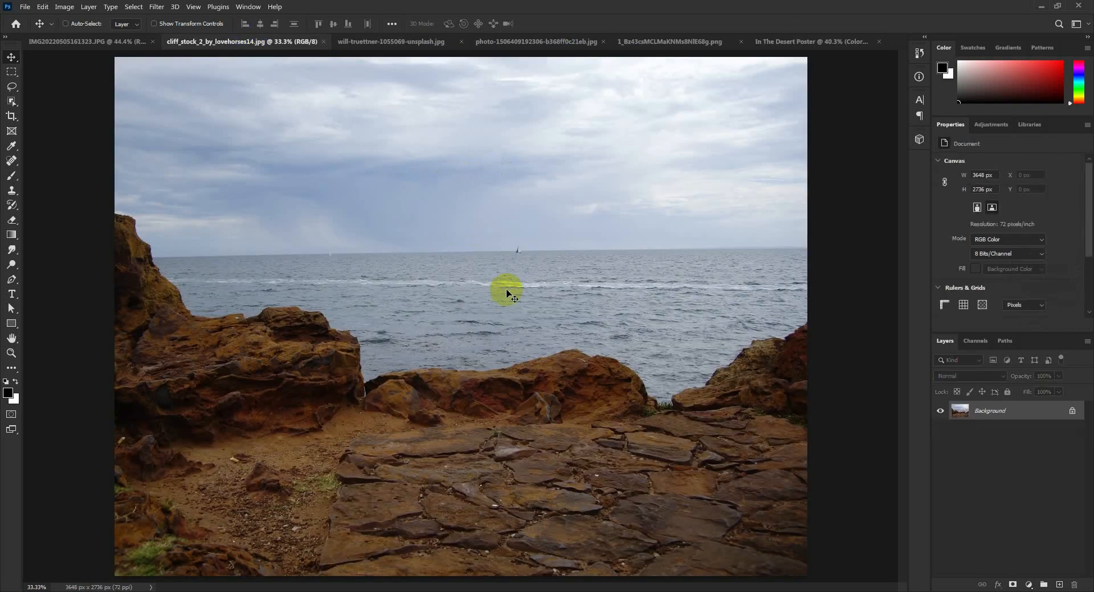
left_click(14, 105)
left_click(44, 113)
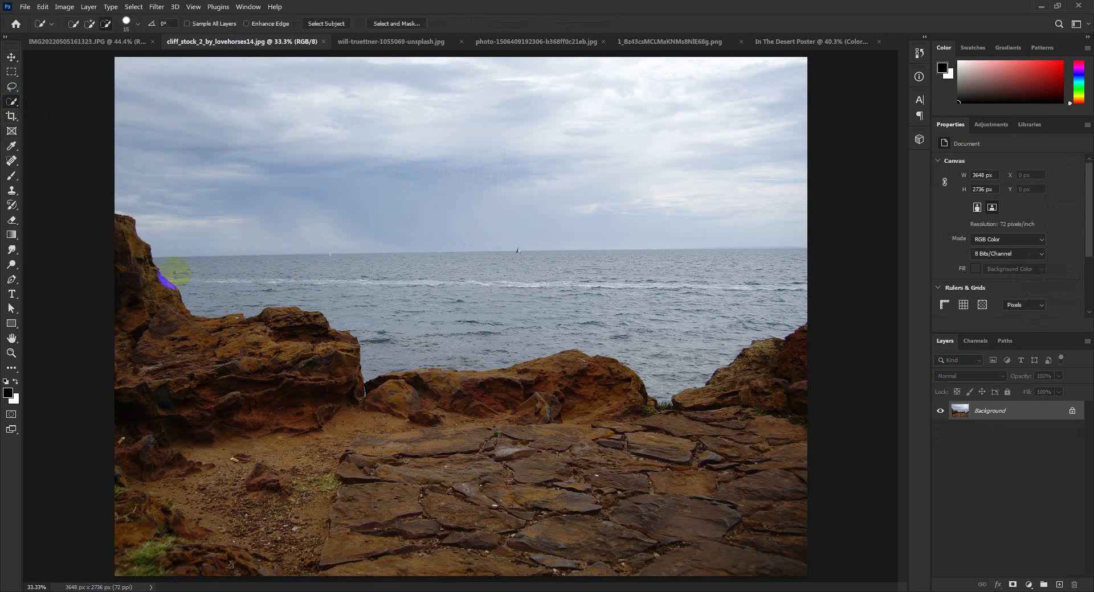
key("bracketright")
key("bracketright")
key("bracketright")
key("bracketright")
key("bracketright")
key("bracketright")
key("bracketright")
key("bracketright")
key("bracketright")
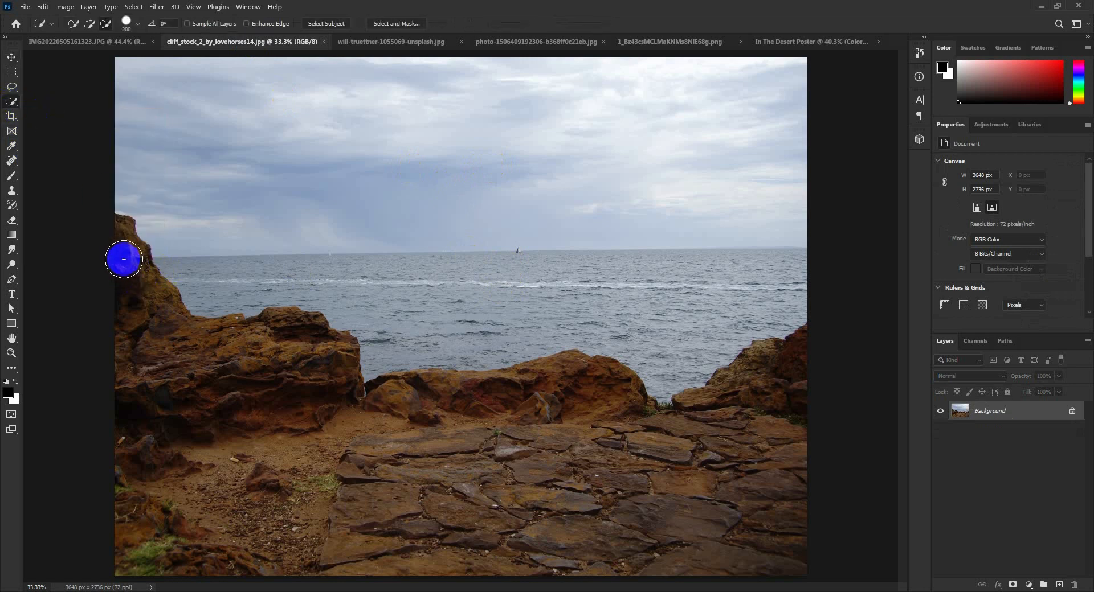
left_click(89, 24)
mouse_move(114, 239)
left_mouse_down()
mouse_move(134, 317)
mouse_move(184, 379)
mouse_move(283, 350)
mouse_move(309, 379)
mouse_move(300, 412)
mouse_move(163, 525)
mouse_move(406, 484)
mouse_move(436, 417)
mouse_move(503, 403)
mouse_move(540, 412)
mouse_move(427, 421)
mouse_move(400, 391)
mouse_move(436, 409)
mouse_move(397, 410)
mouse_move(564, 400)
mouse_move(654, 449)
mouse_move(730, 430)
mouse_move(738, 416)
mouse_move(736, 405)
mouse_move(703, 415)
left_mouse_up()
Check the selection's edge along the rocks and add a layer mask that hides the sea and sky
scroll(390, 447, "up", 5)
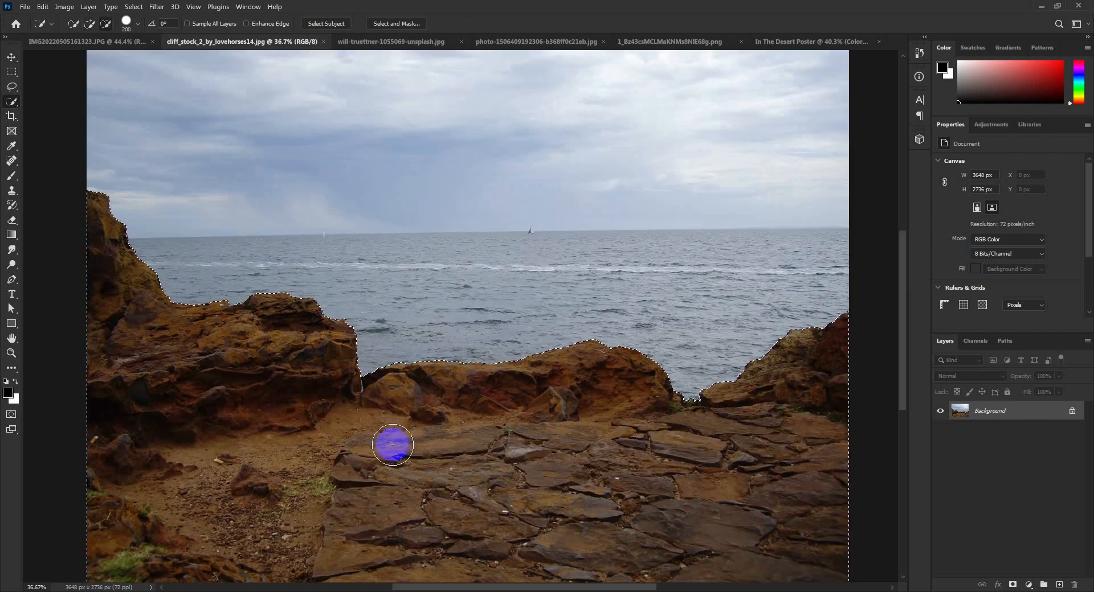
scroll(406, 376, "up", 5)
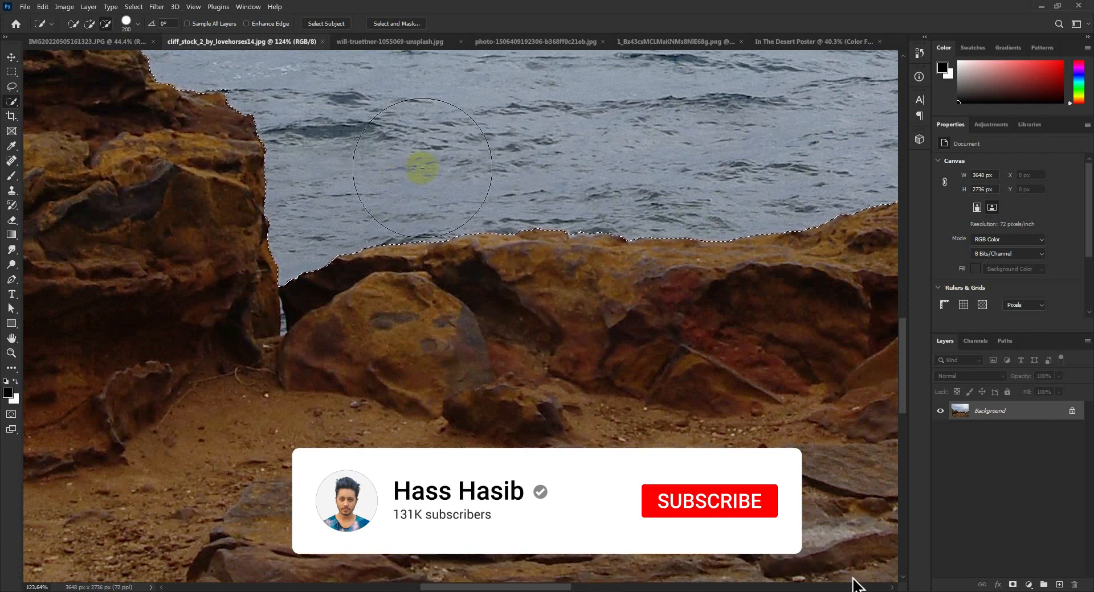
scroll(444, 219, "down", 8)
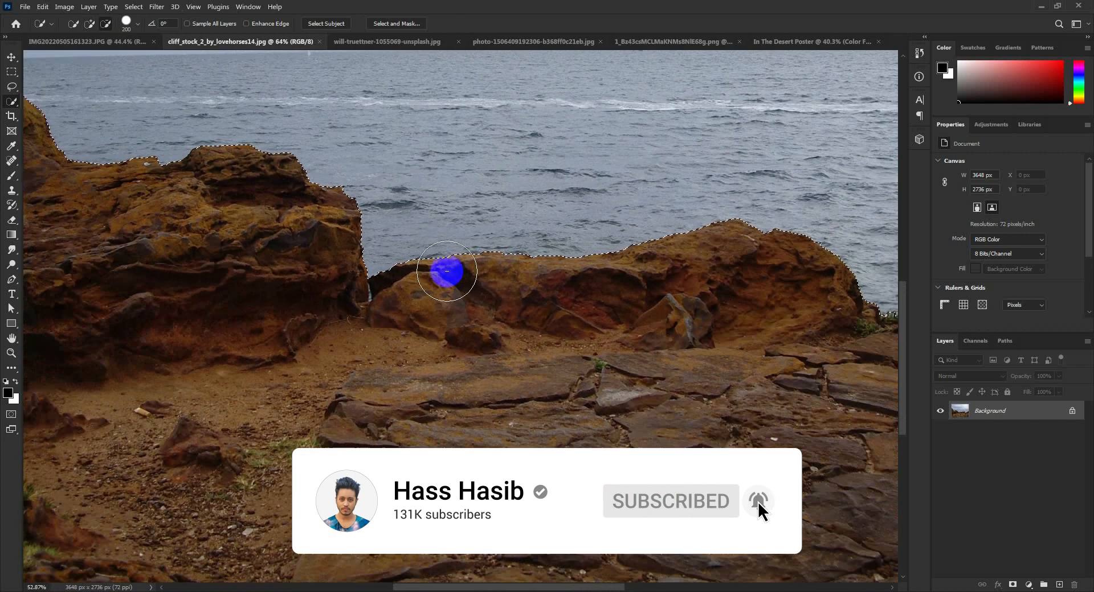
scroll(447, 271, "down", 2)
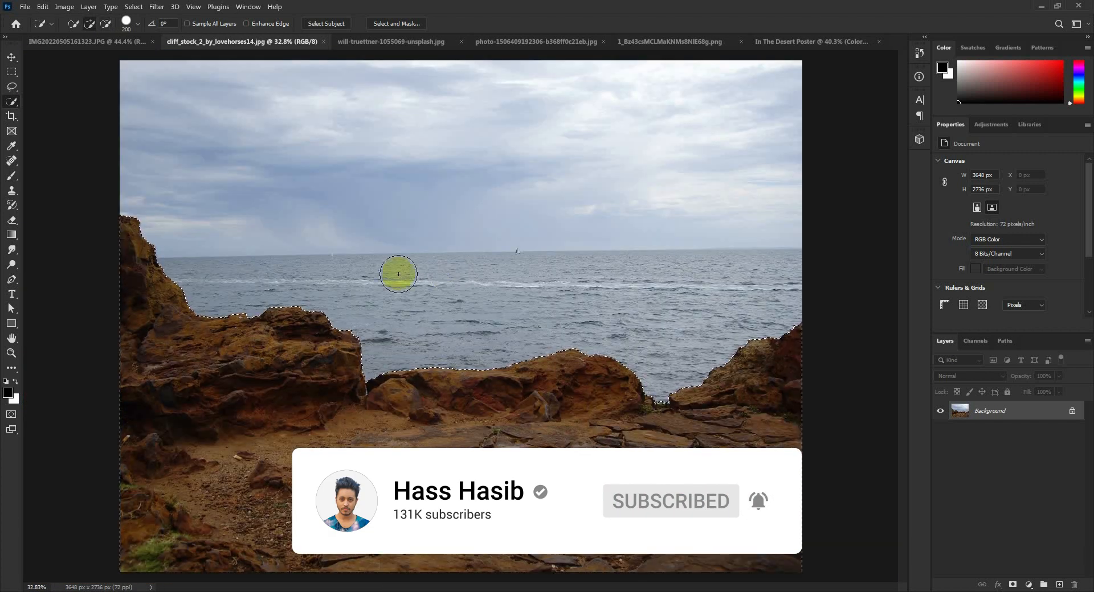
scroll(398, 274, "down", 1)
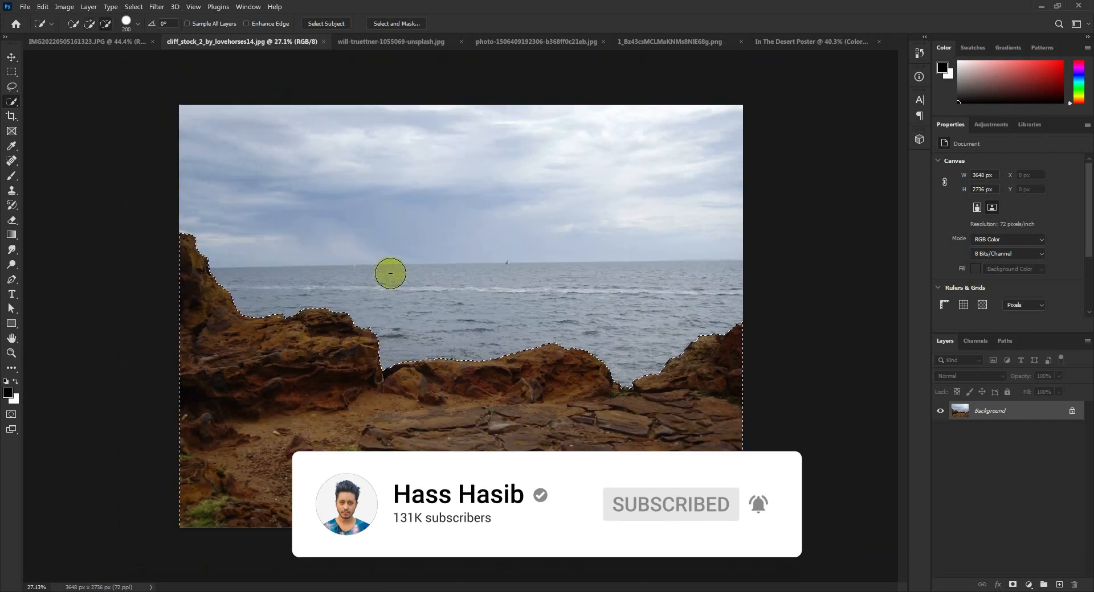
left_click(1013, 586)
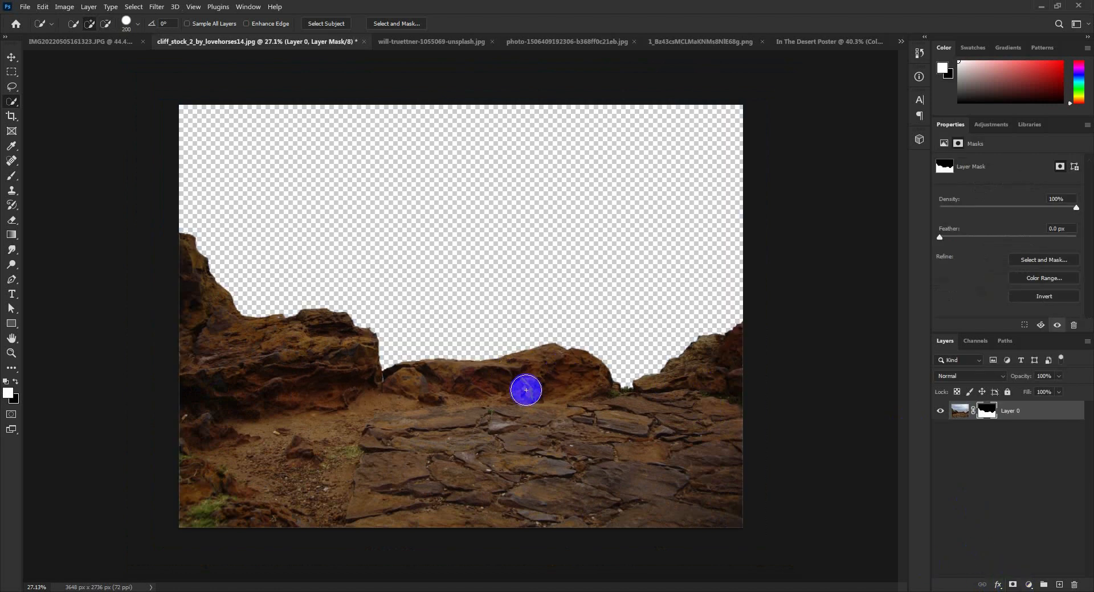
scroll(523, 388, "up", 2)
scroll(474, 388, "down", 2)
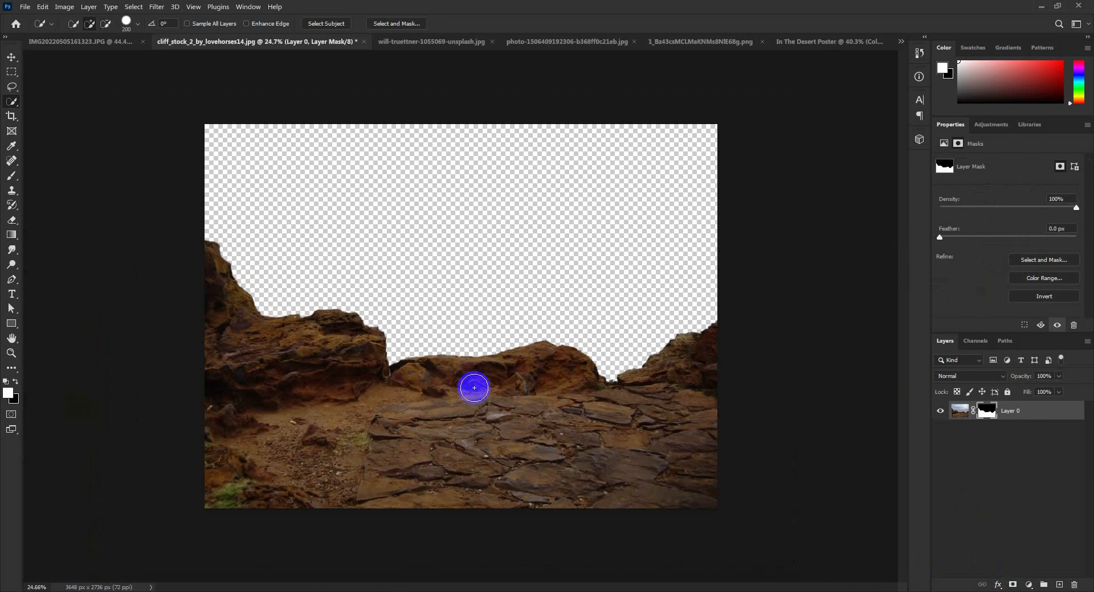
Apply Auto Contrast to the image of the masked cliff layer rather than its mask
left_click(11, 57)
left_click(65, 7)
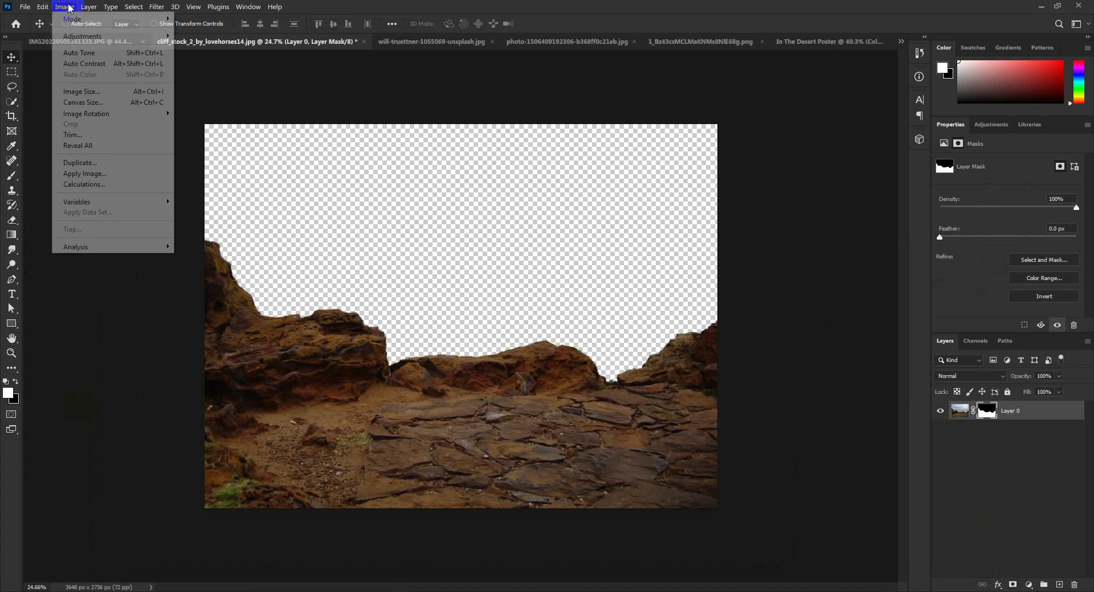
left_click(1018, 419)
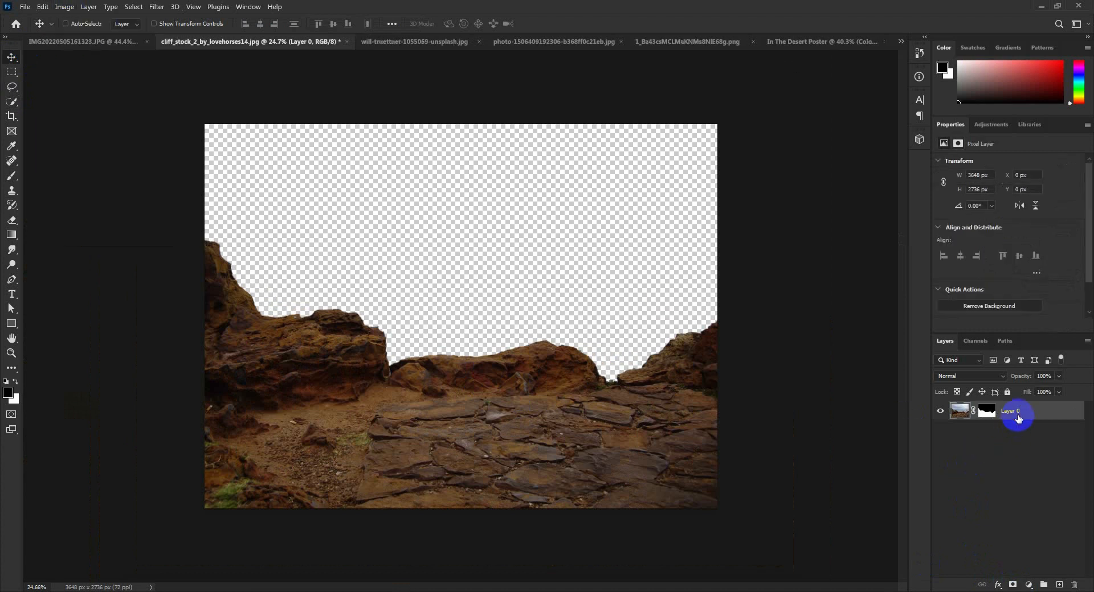
left_click(61, 7)
left_click(101, 64)
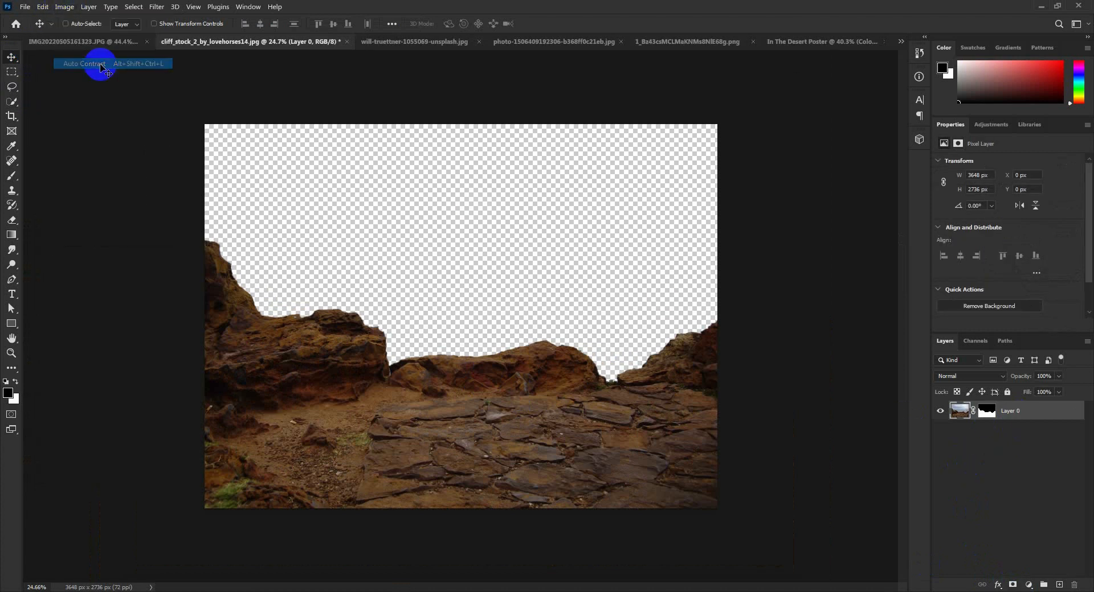
Brighten the cliff layer with a Shadows/Highlights adjustment, using 35% shadows and 0% highlights
left_click(68, 7)
mouse_move(85, 36)
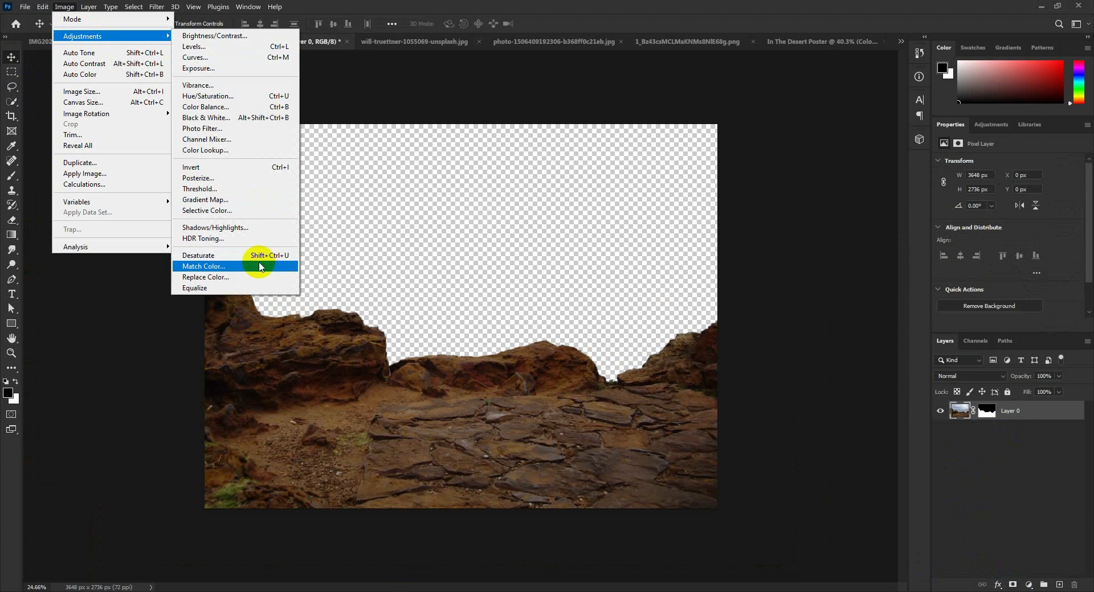
left_click(251, 228)
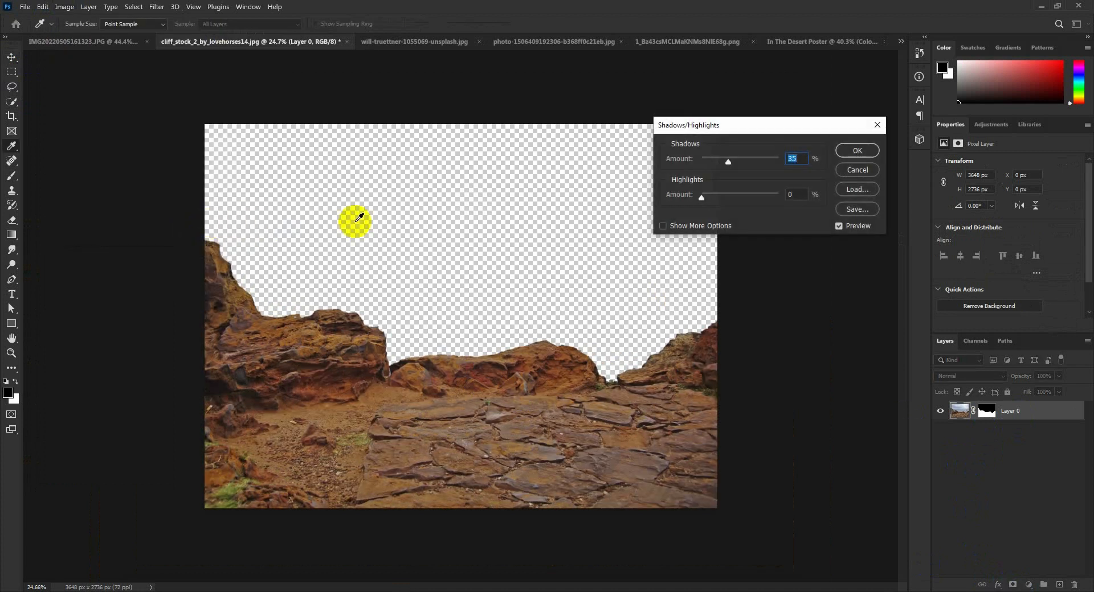
left_click(856, 151)
Bring the masked cliff layer into the In The Desert Poster document and position the rocks over the lower half
key("v")
scroll(349, 371, "down", 1)
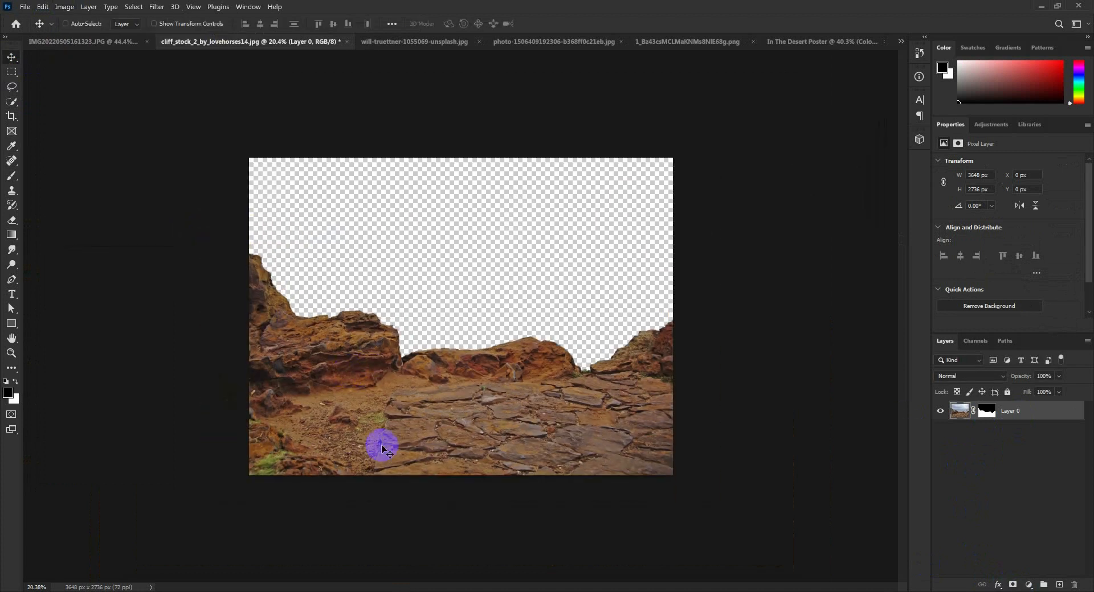
left_click_drag(425, 367, 454, 308)
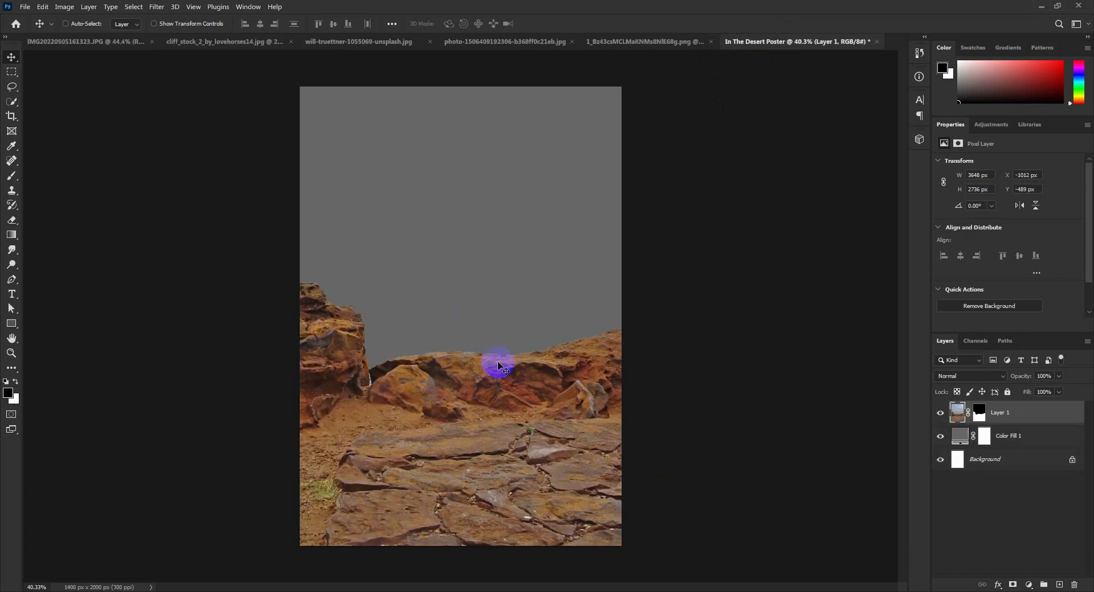
left_click_drag(497, 365, 364, 386)
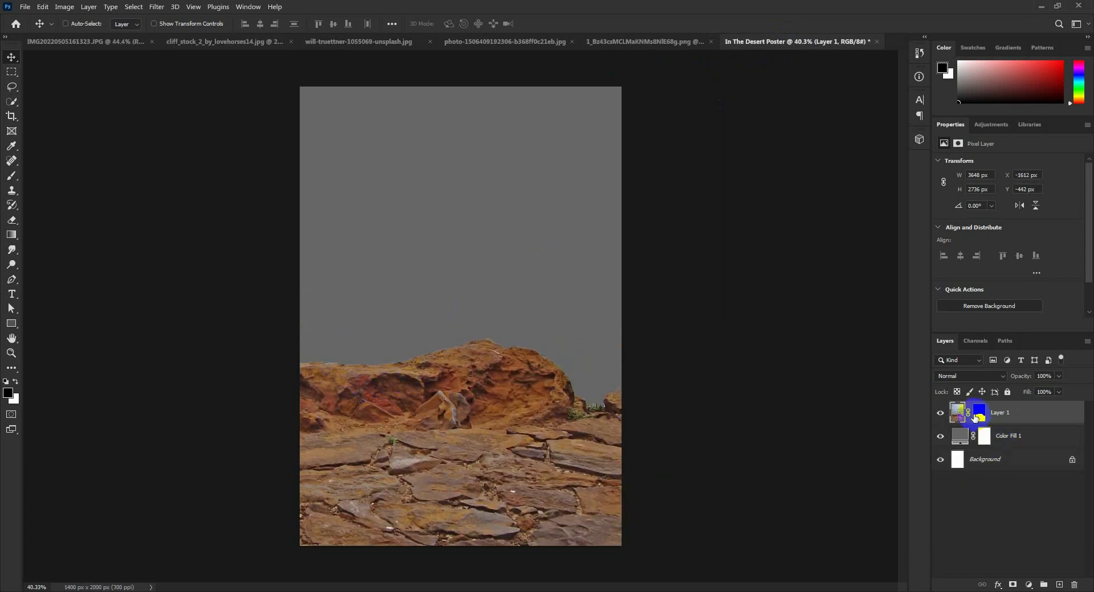
Scale the cliff layer down proportionally to about 1835 by 1376 px and place the rocks across the poster's bottom
key("ctrl+t")
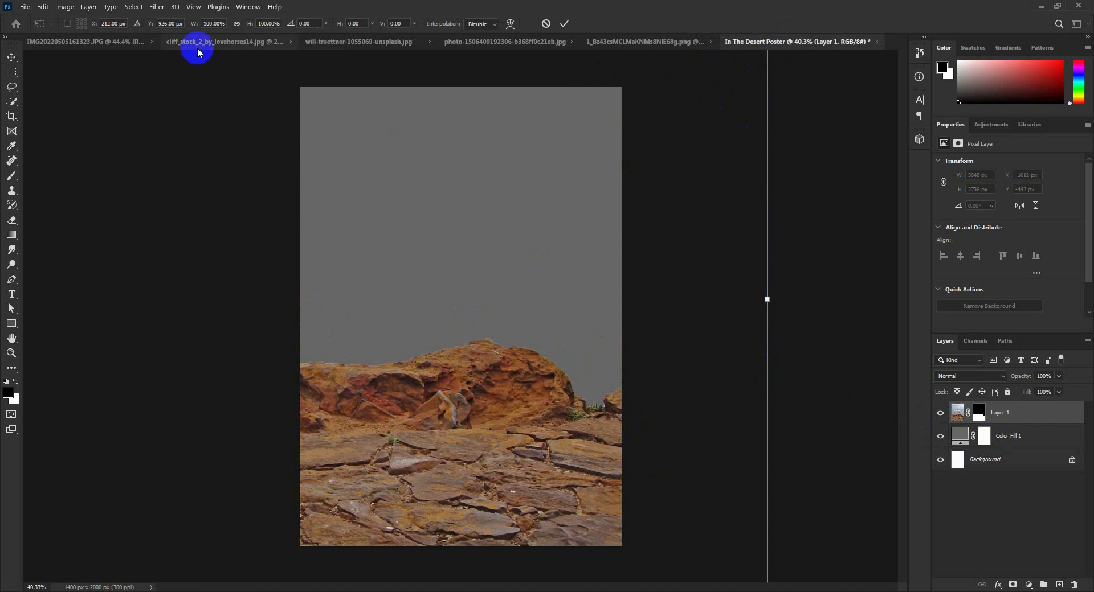
left_click_drag(194, 28, 171, 28)
left_click(444, 315)
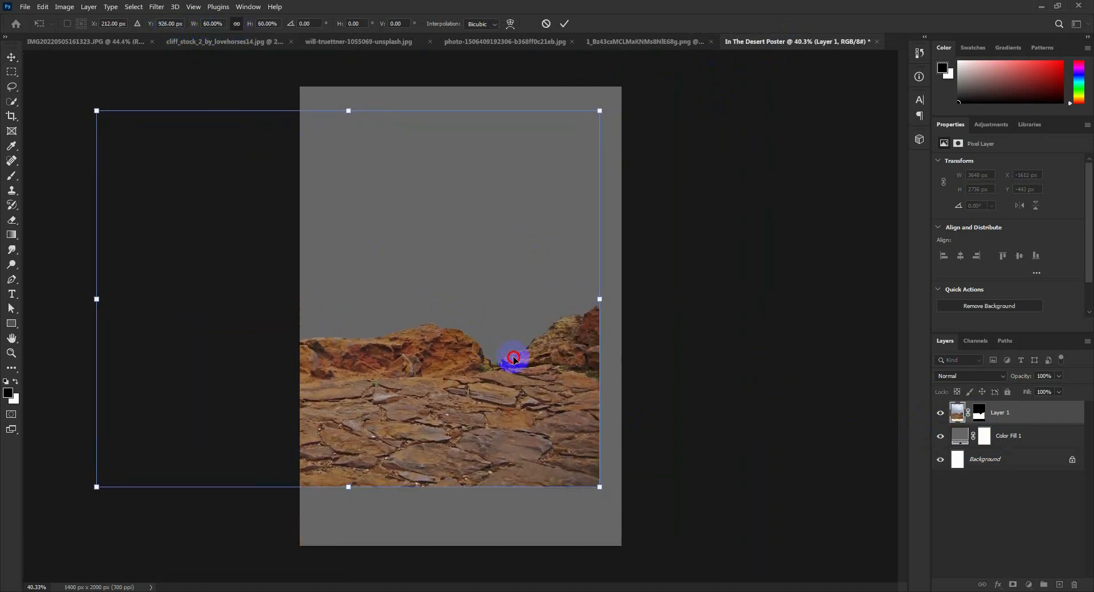
left_click_drag(513, 359, 536, 427)
left_click_drag(141, 169, 227, 234)
left_click_drag(370, 320, 365, 320)
double_click(369, 315)
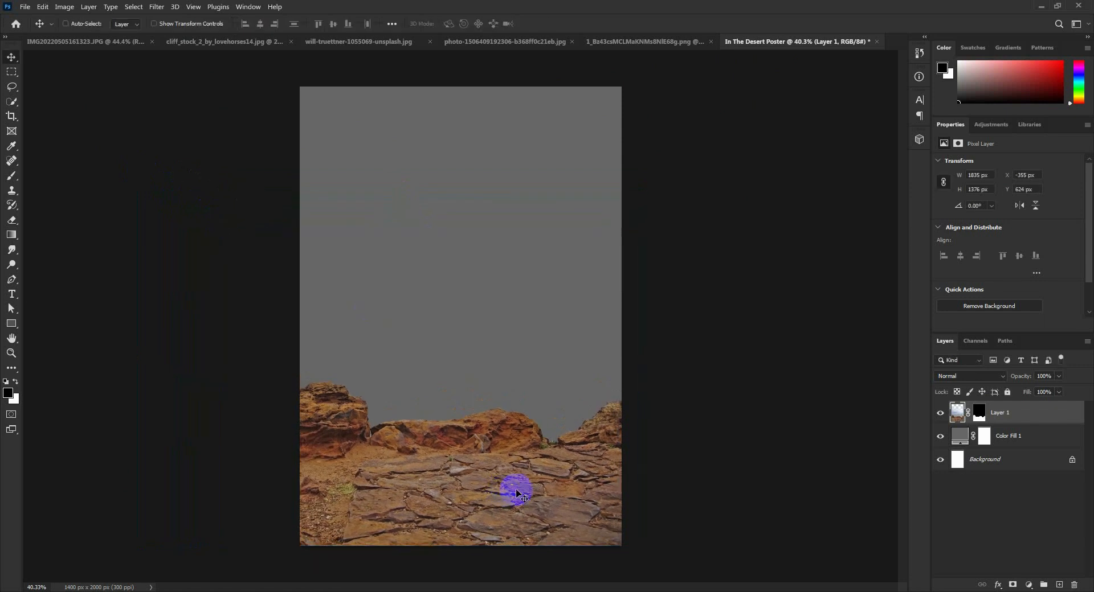
Load the cliff layer's mask as a selection and contract it by 1 pixel
scroll(455, 492, "up", 10)
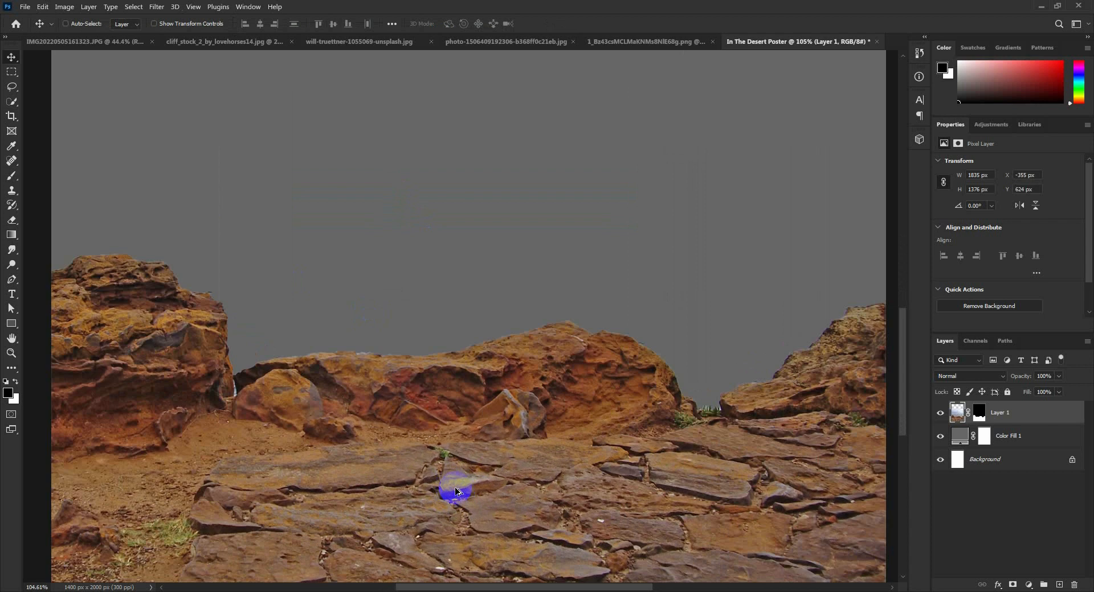
scroll(322, 420, "up", 10)
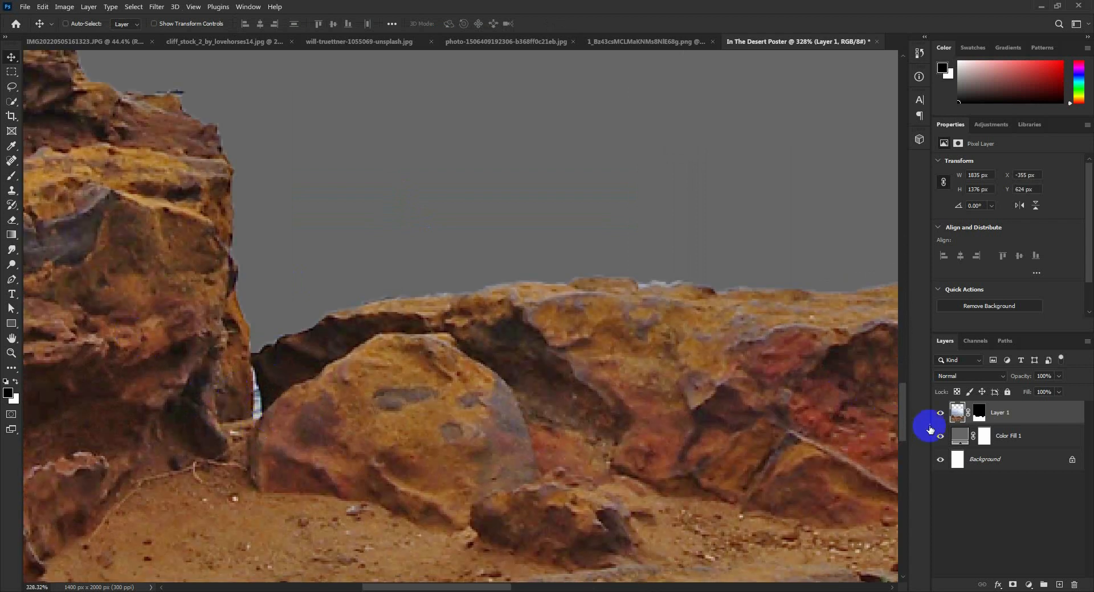
left_click(963, 418, "ctrl")
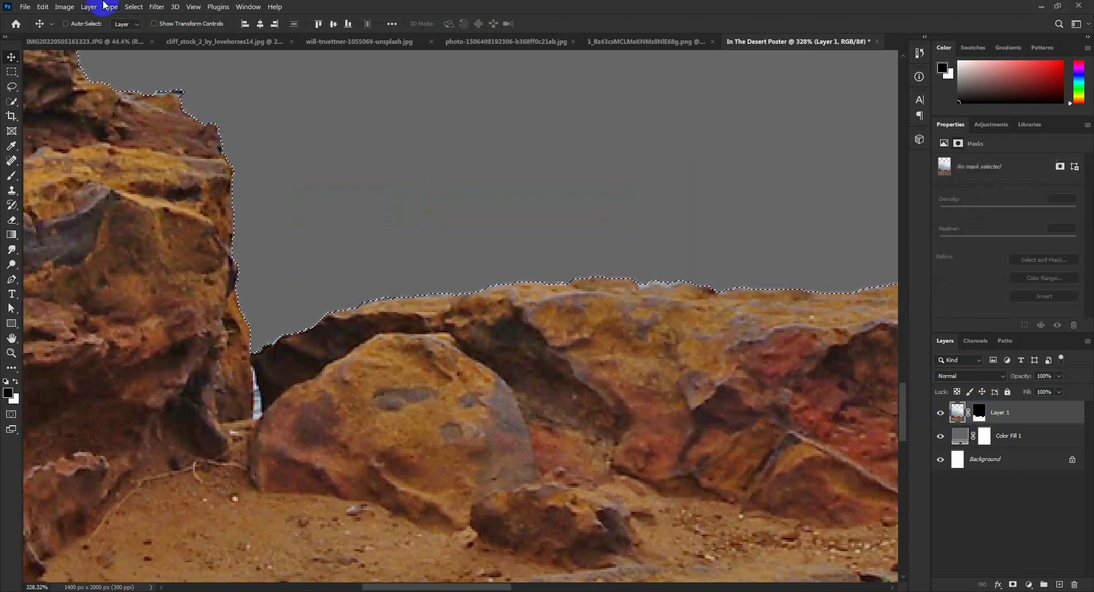
left_click(133, 6)
mouse_move(166, 182)
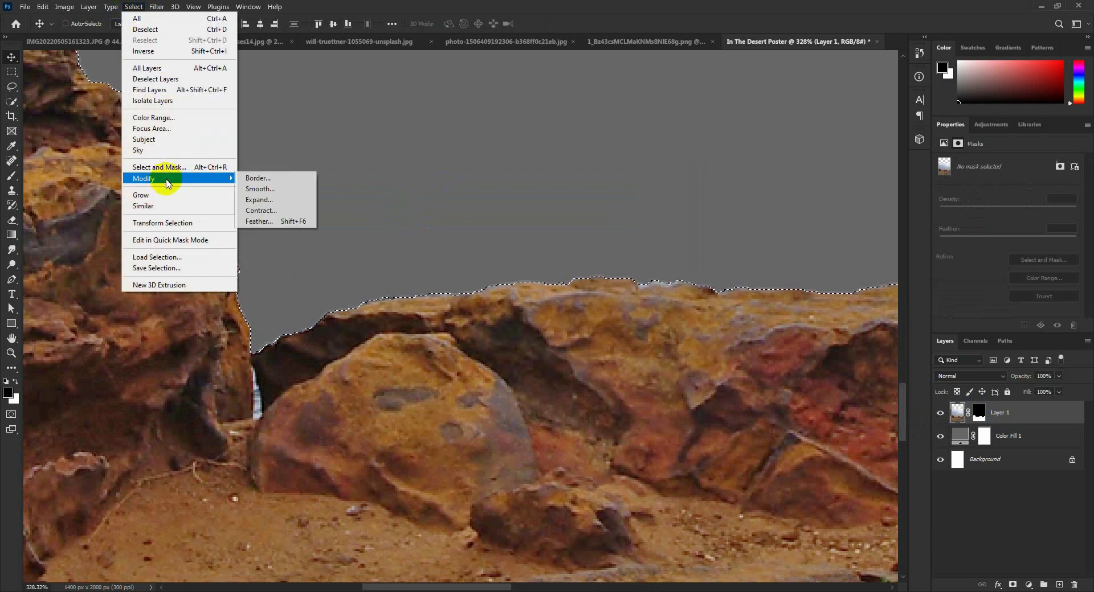
left_click(262, 210)
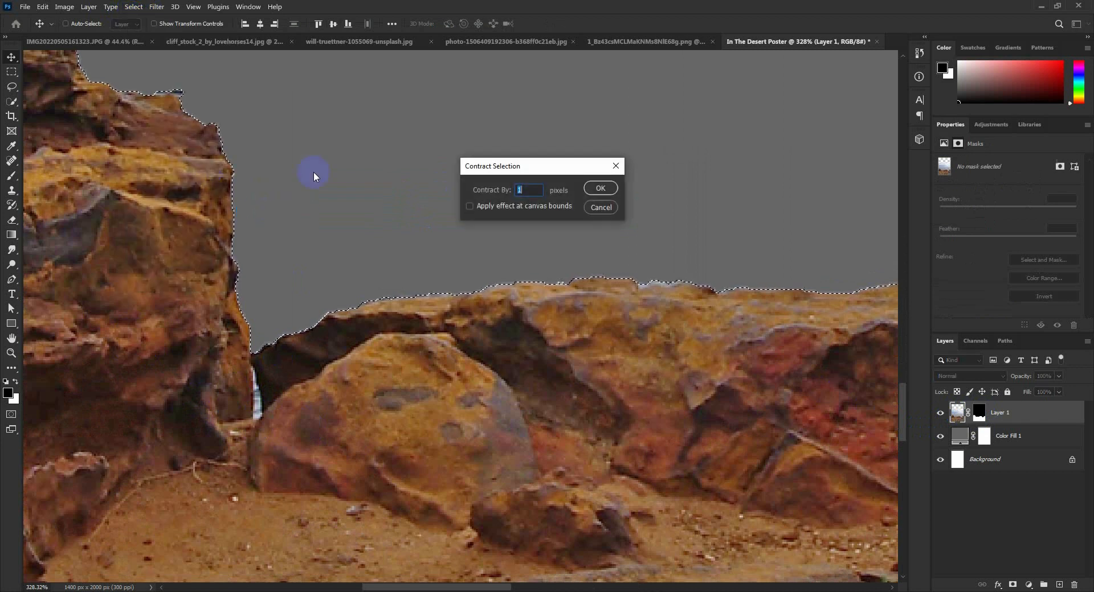
left_click(598, 189)
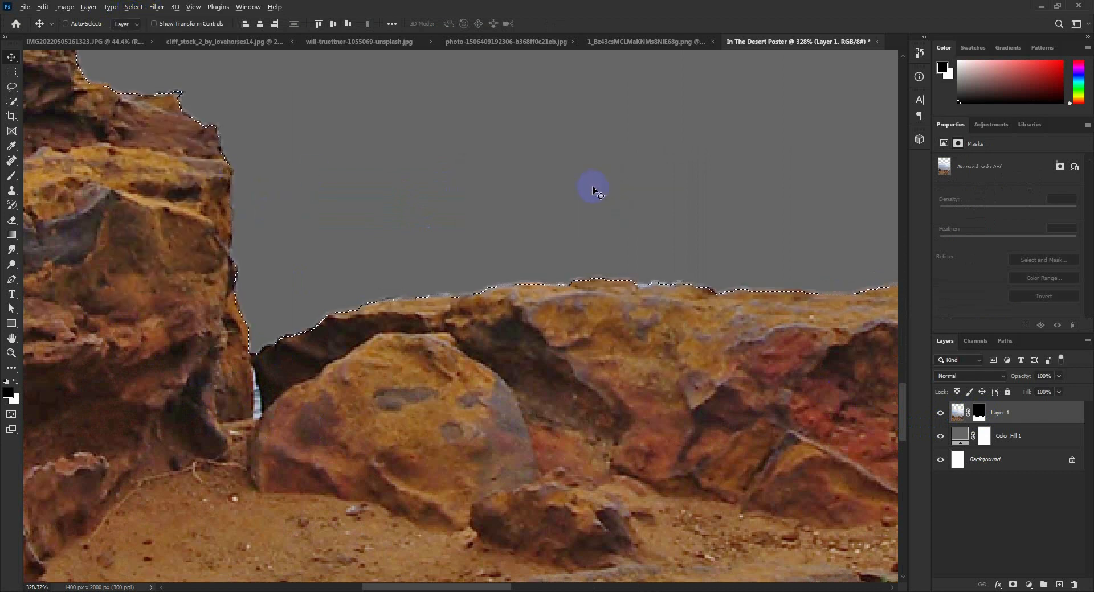
Invert the contracted selection so it covers the area above the rocks
scroll(593, 191, "down", 10)
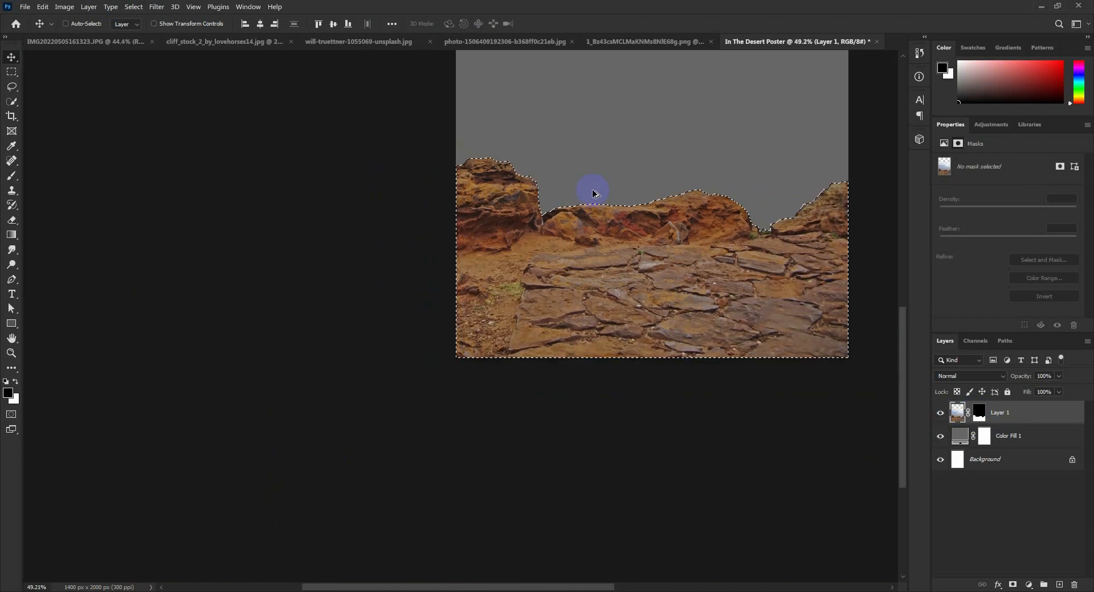
scroll(592, 194, "down", 2)
scroll(575, 214, "up", 1)
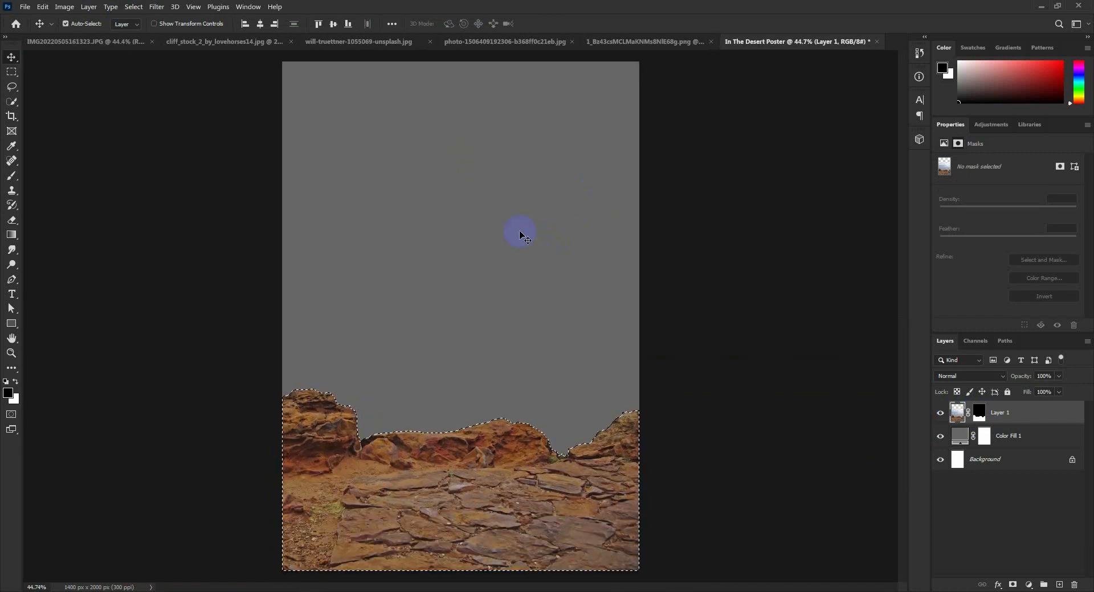
left_click(138, 6)
left_click(149, 57)
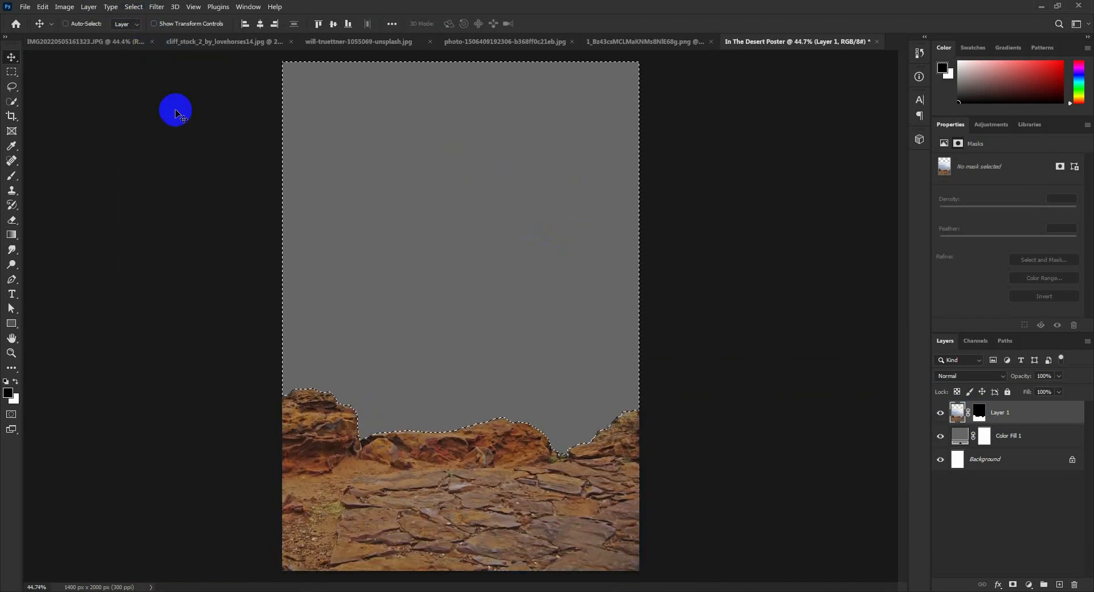
Set up the Brush tool with the Hard Round brush at 165 px and 100% hardness
left_click(11, 175)
right_click(329, 287)
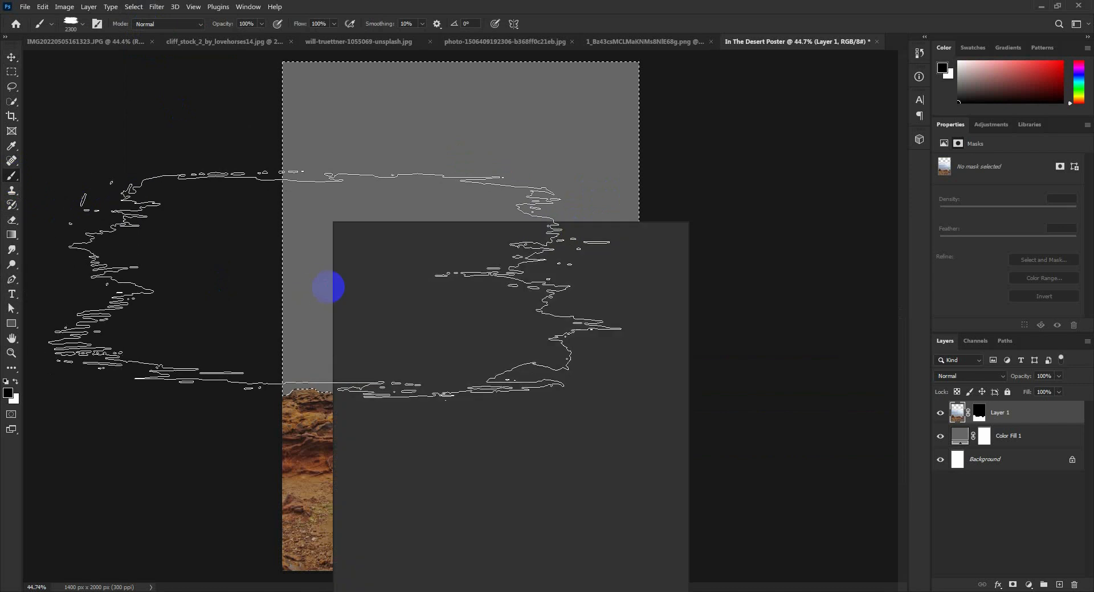
left_click(397, 322)
left_click_drag(659, 552, 661, 348)
left_click(482, 359)
left_click(418, 250)
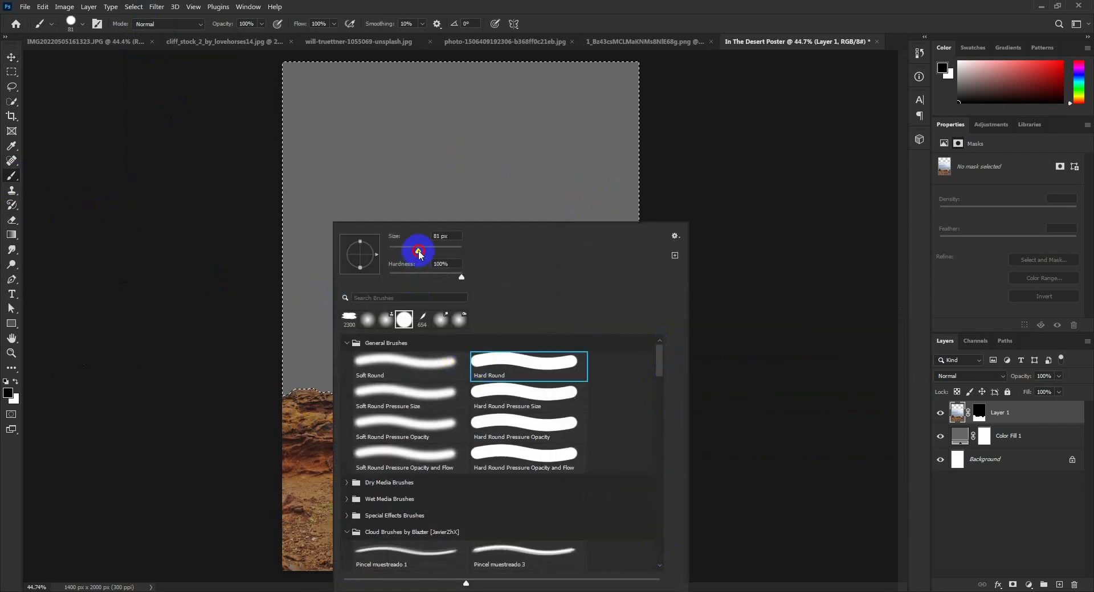
left_click_drag(437, 252, 436, 264)
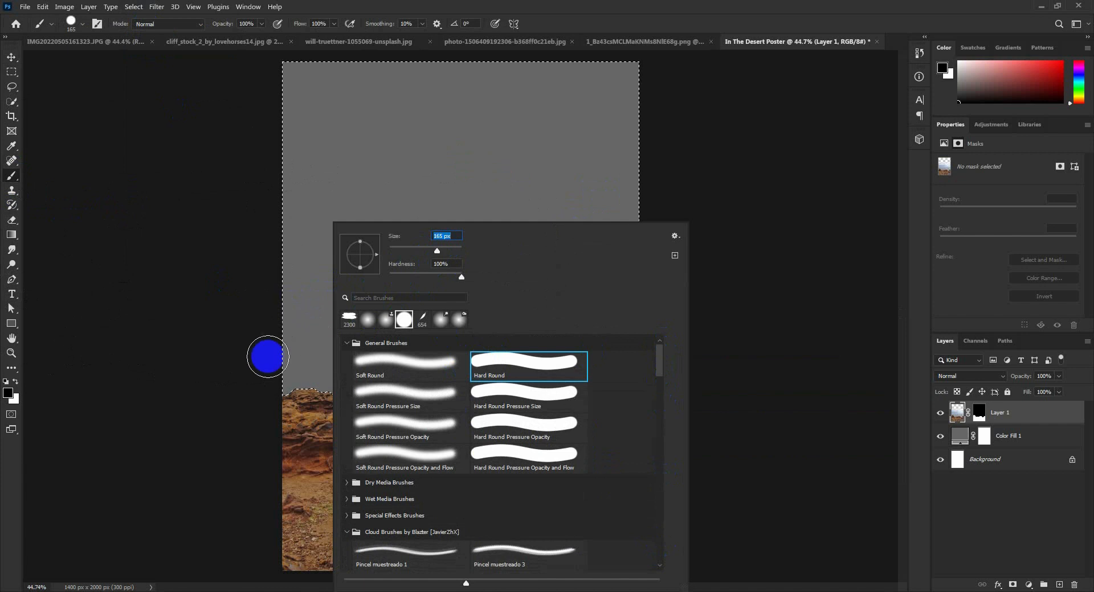
left_click(264, 359)
Try painting along the rocks' upper edge on the cliff layer's image, and undo the strokes
mouse_move(497, 425)
left_mouse_down()
mouse_move(529, 425)
mouse_move(551, 459)
left_mouse_up()
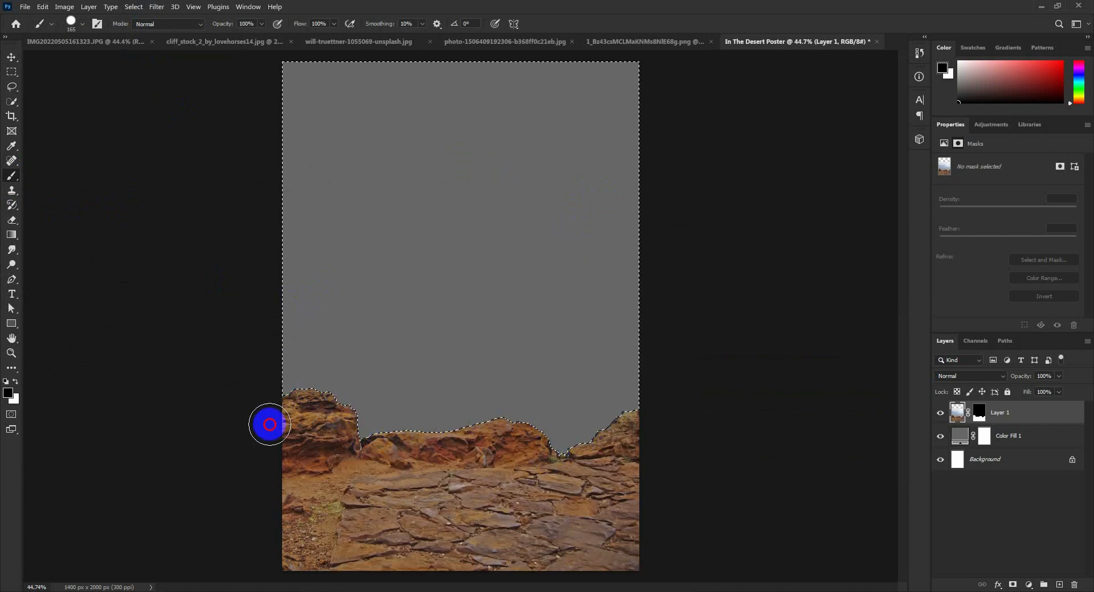
scroll(349, 502, "up", 3)
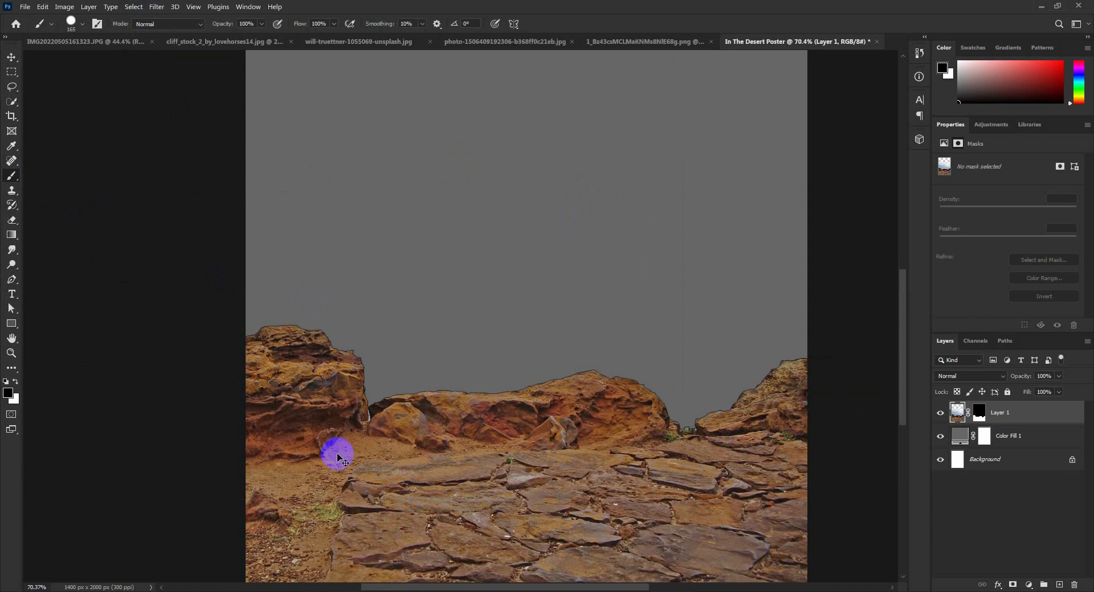
key("ctrl+z")
key("ctrl+z")
key("ctrl+z")
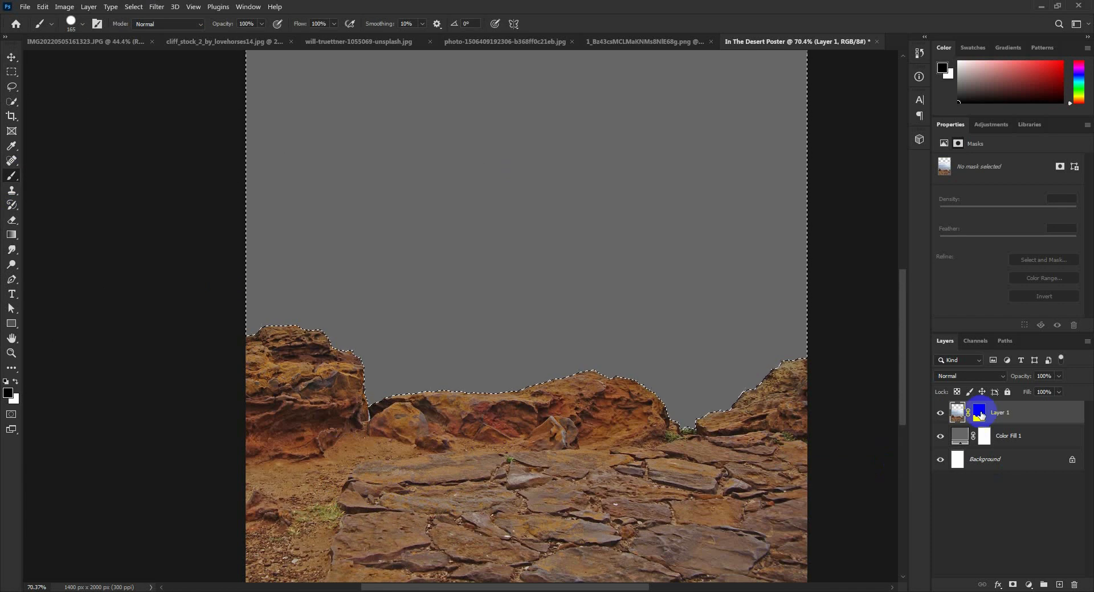
On the cliff layer's mask, invert the selection and paint black along the rocks' upper edge to trim the fringe
left_click(978, 414)
left_click(870, 381)
key("x")
left_click(158, 7)
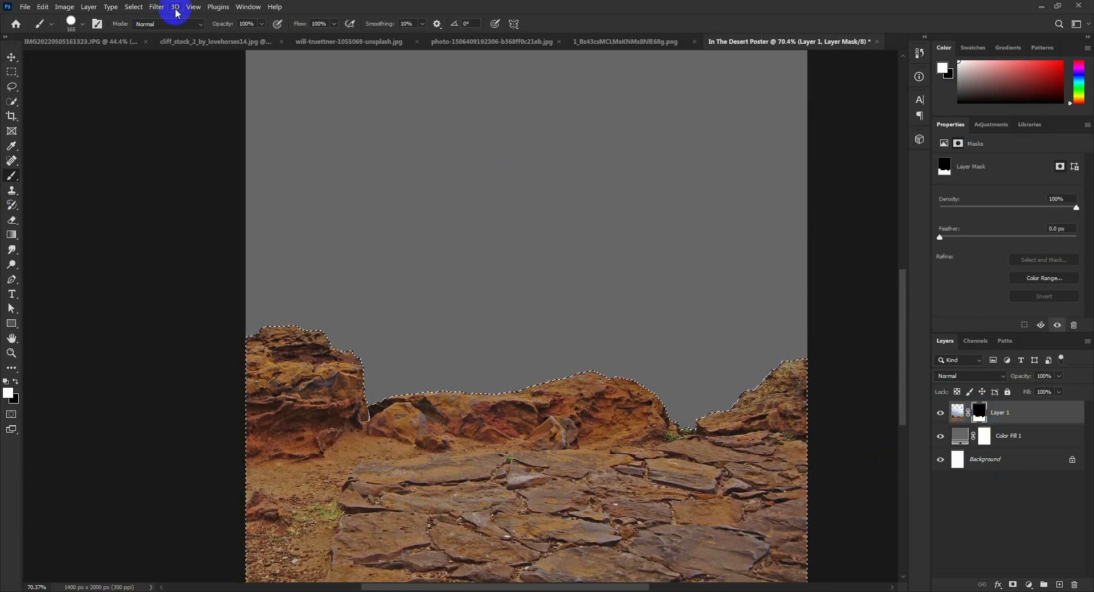
left_click(134, 7)
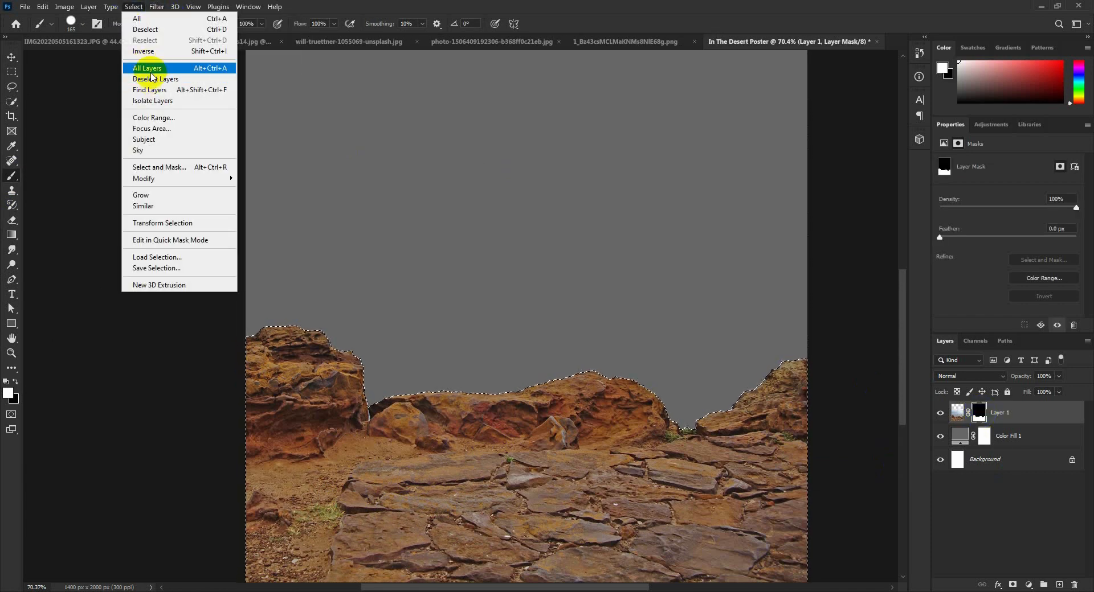
left_click(152, 52)
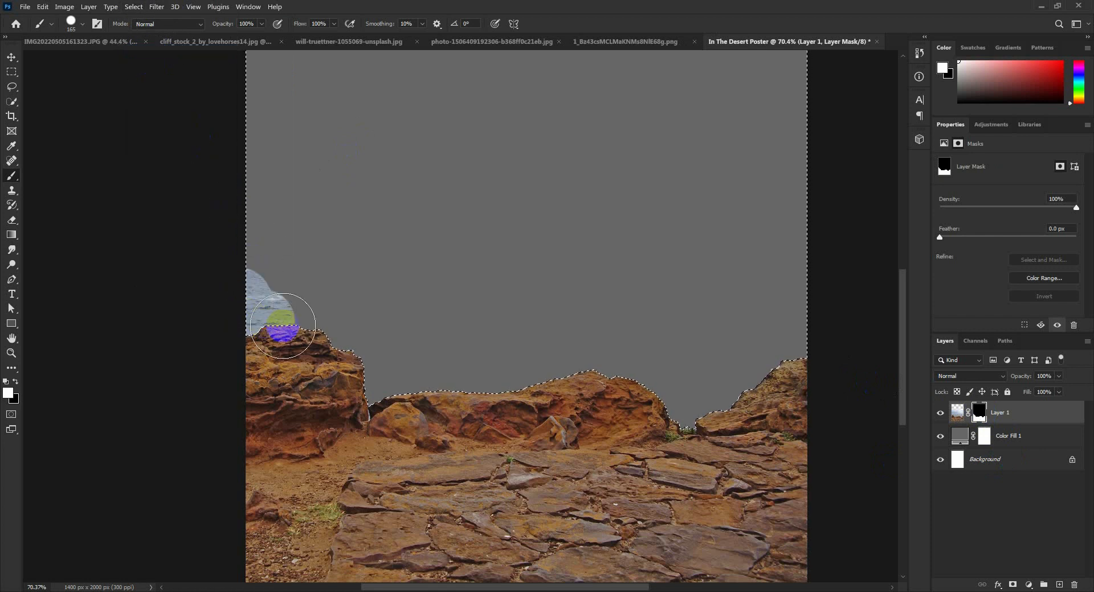
left_click(16, 382)
mouse_move(252, 322)
left_mouse_down()
mouse_move(291, 319)
mouse_move(361, 368)
mouse_move(358, 404)
mouse_move(588, 387)
mouse_move(659, 406)
mouse_move(683, 428)
mouse_move(789, 344)
mouse_move(768, 377)
mouse_move(634, 430)
mouse_move(477, 369)
mouse_move(363, 391)
mouse_move(325, 339)
mouse_move(253, 354)
mouse_move(320, 383)
mouse_move(633, 394)
mouse_move(694, 437)
left_mouse_up()
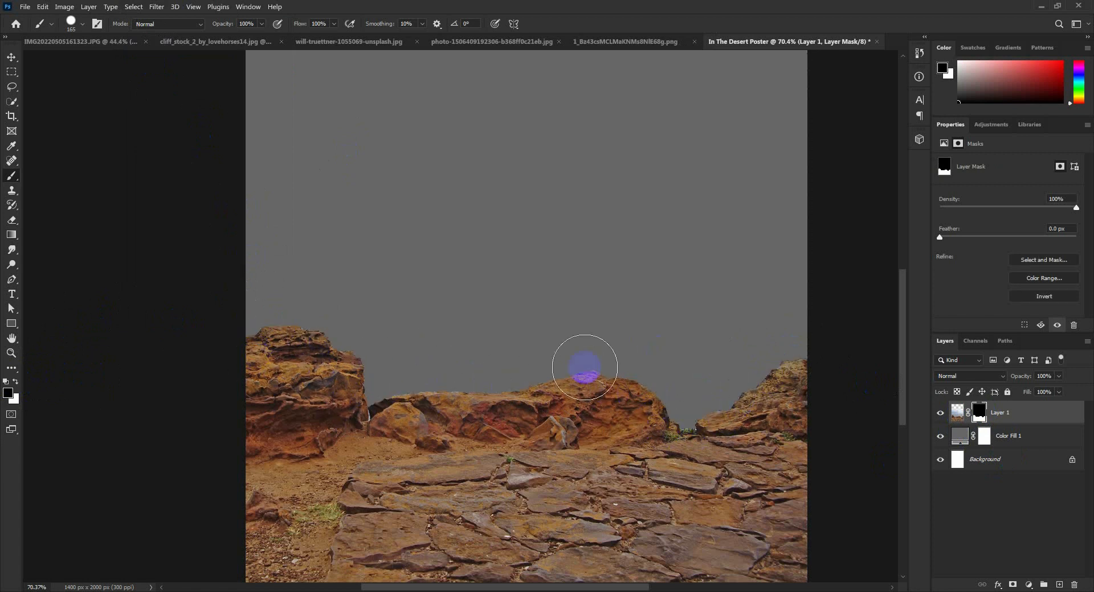
Lasso the leftover light gap between the tall rock and the round boulder, and hide it on the mask
scroll(586, 366, "up", 8)
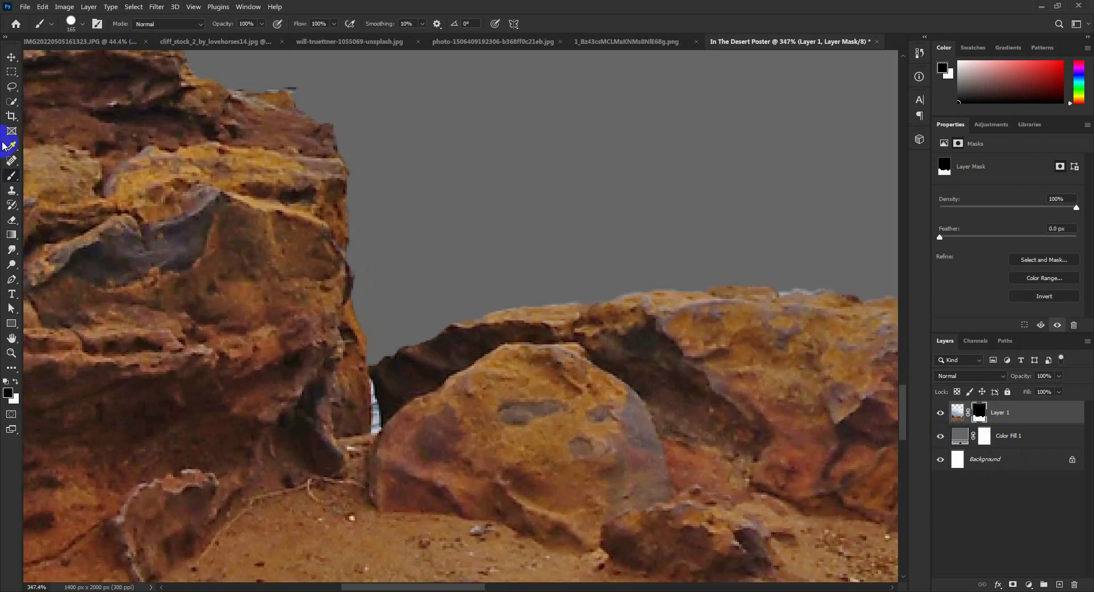
left_click(13, 88)
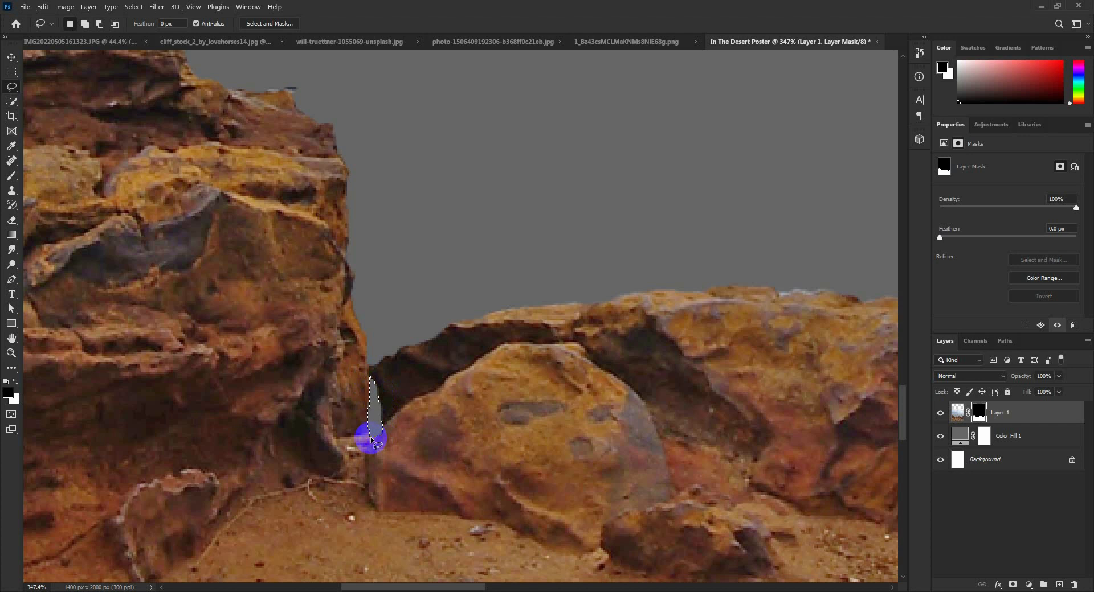
left_click(444, 435)
Lasso the remaining fringe spots along the rear rock ridge and hide them on the cliff layer's mask
scroll(443, 435, "down", 5)
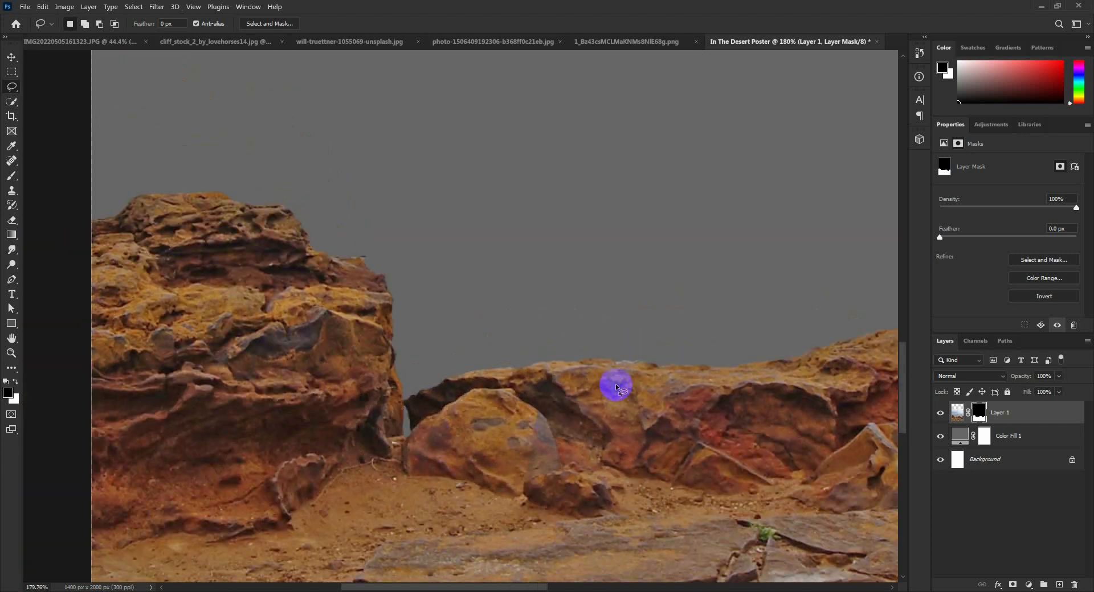
scroll(616, 387, "up", 2)
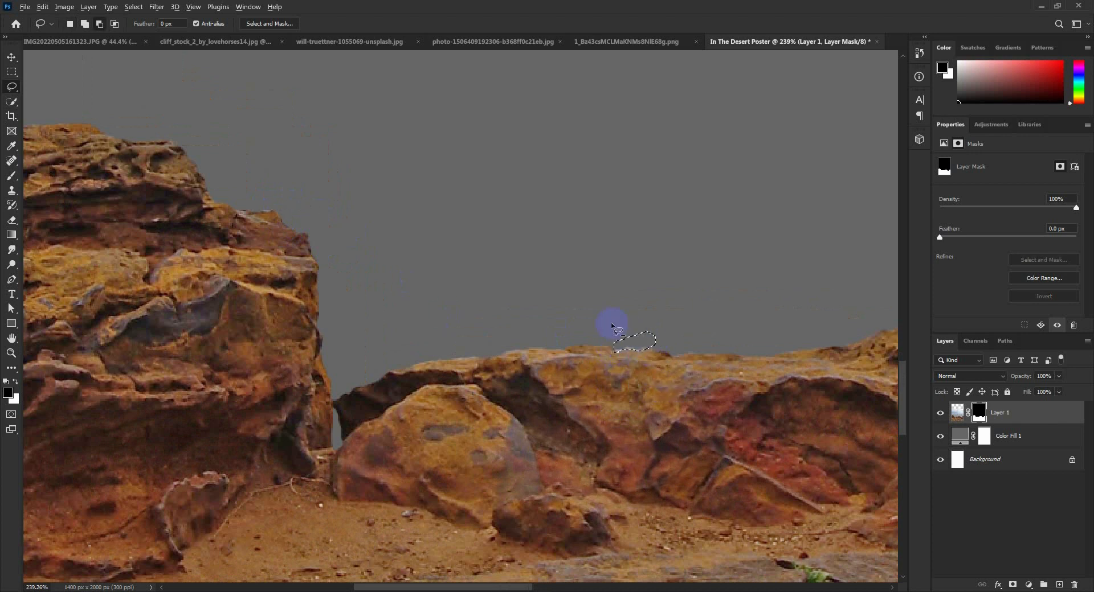
left_click_drag(698, 337, 388, 287)
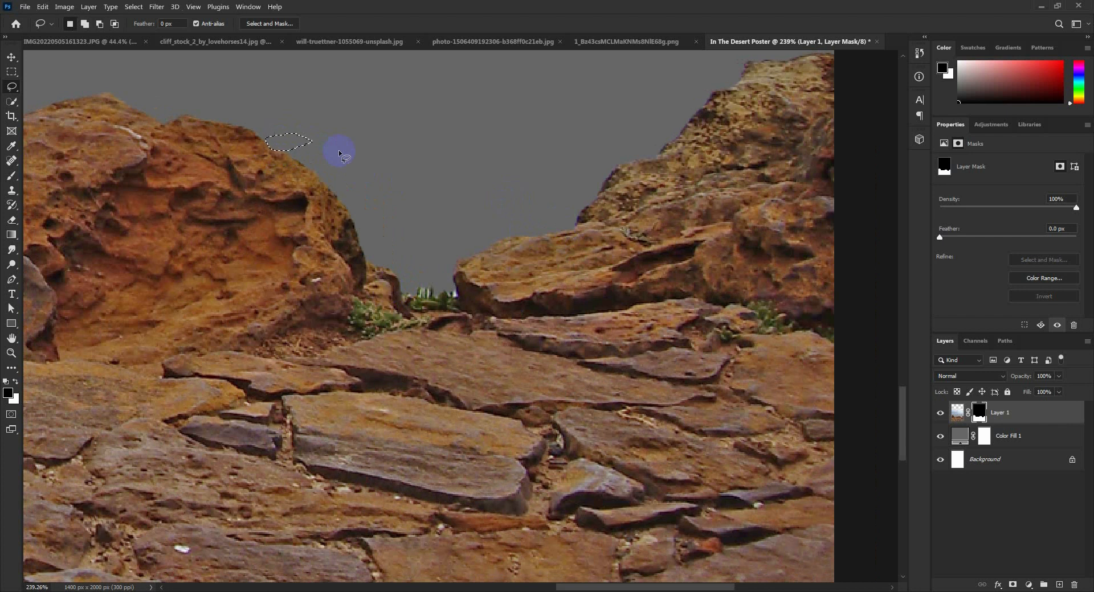
left_click(432, 154)
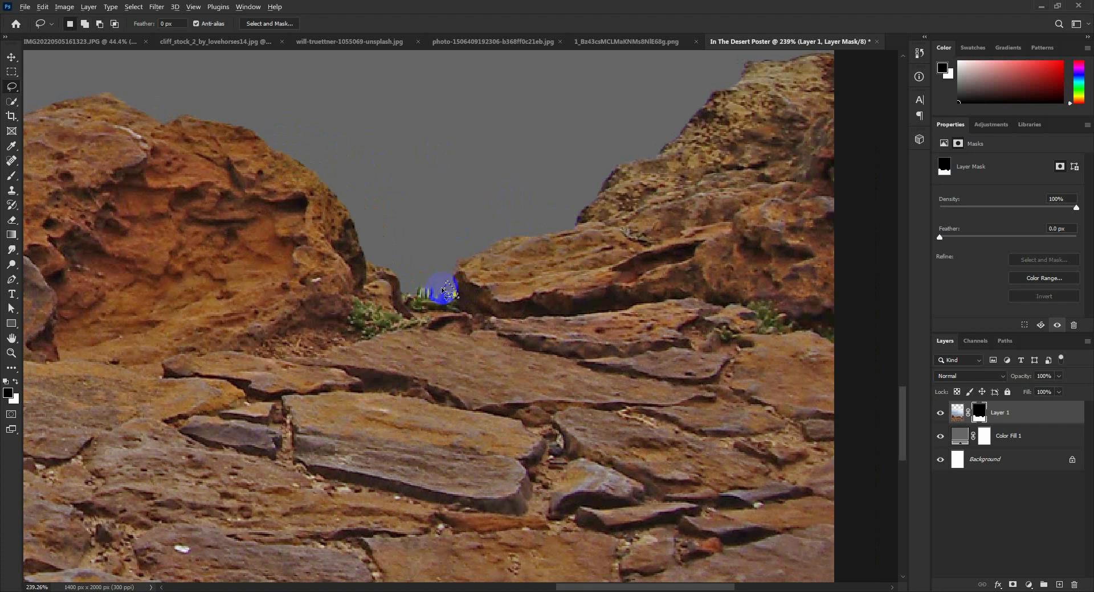
Convert the masked cliff layer to a smart object
scroll(485, 236, "down", 10)
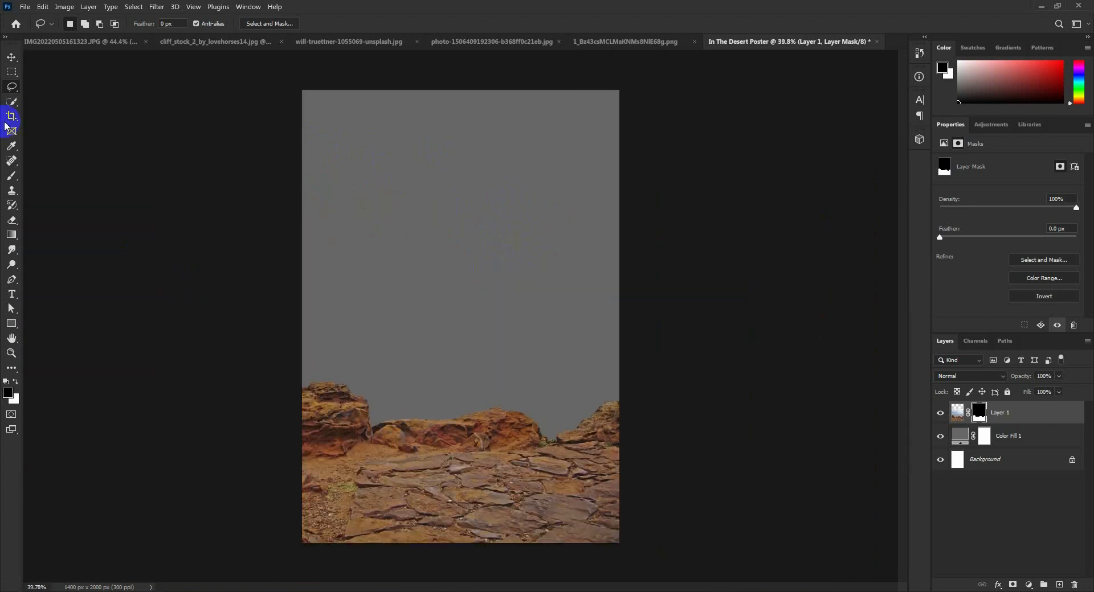
left_click(12, 57)
right_click(1044, 418)
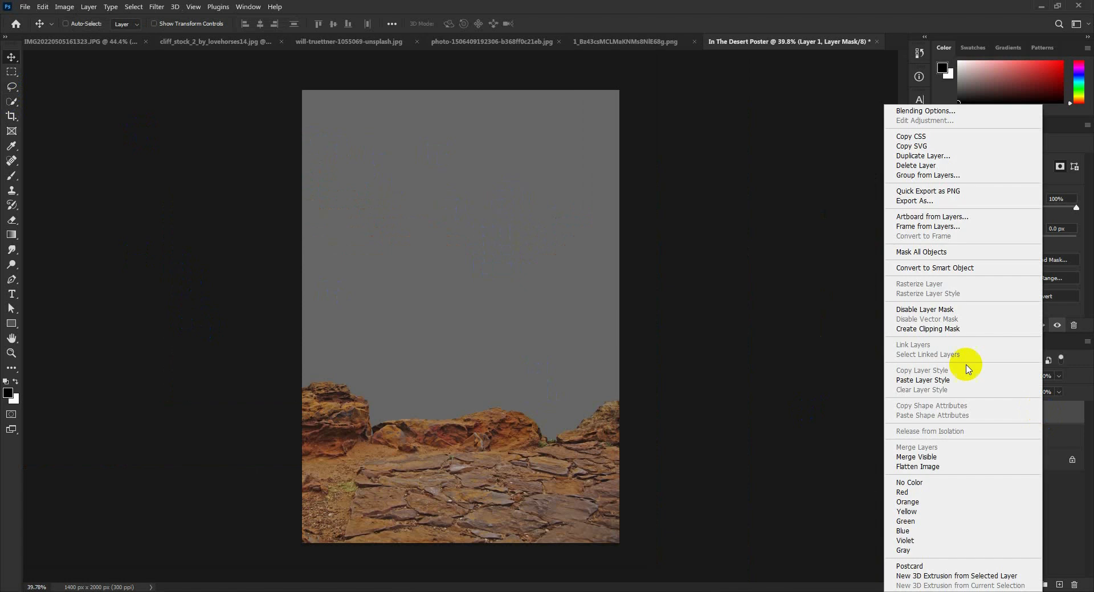
left_click(936, 268)
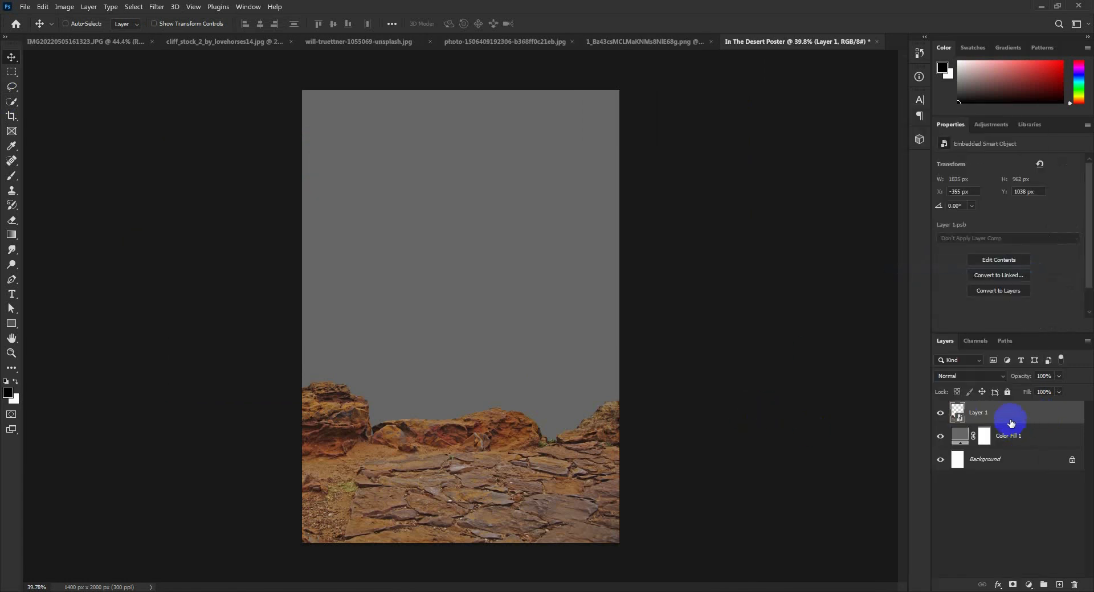
Crop the document to the poster's existing frame with Delete Cropped Pixels enabled
left_click(12, 115)
left_click(484, 312)
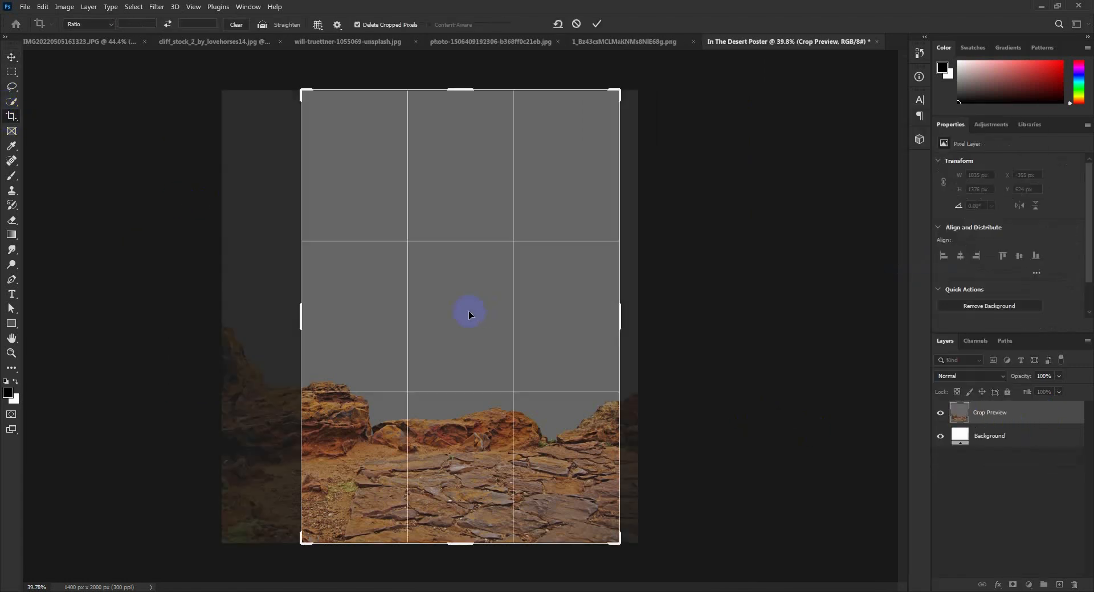
left_click(598, 24)
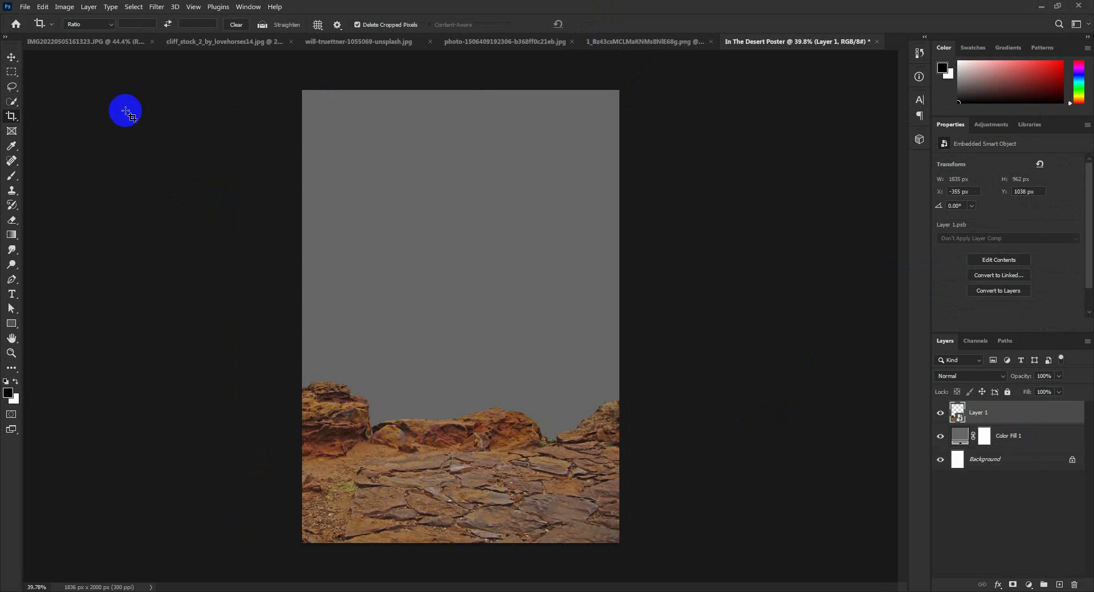
Close the cliff_stock_2_by_lovehorses14.jpg document without saving its changes
left_click(11, 58)
left_click(240, 40)
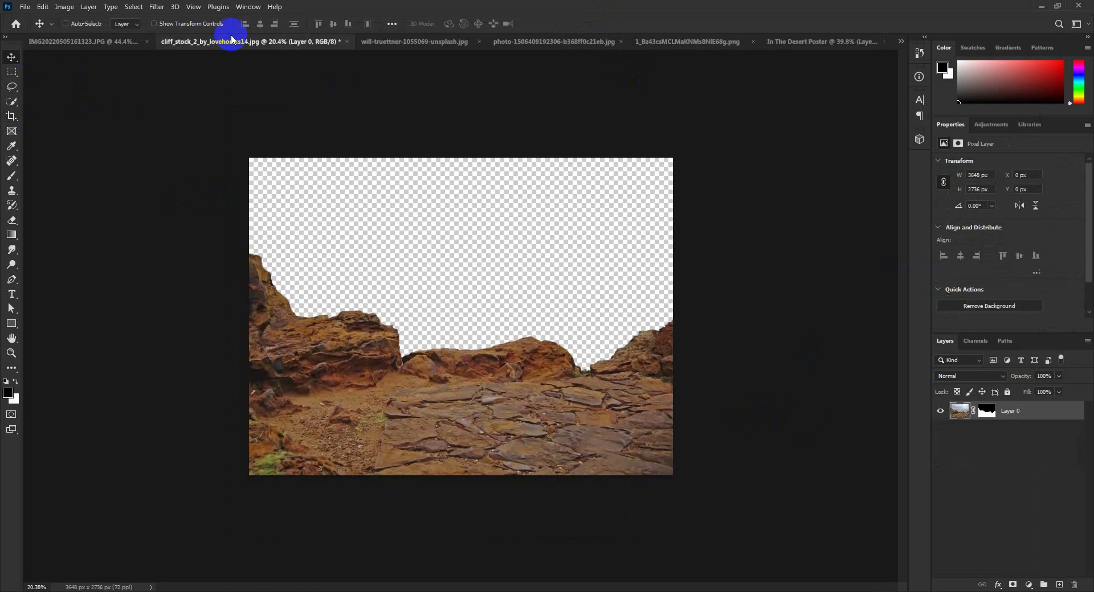
left_click(347, 41)
left_click(538, 224)
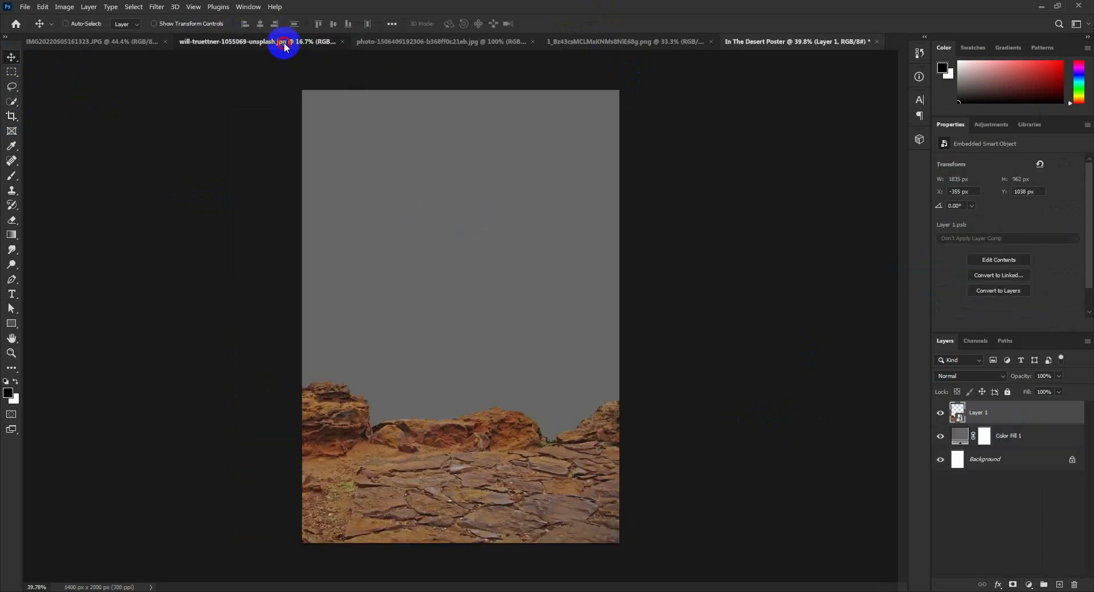
Bring the will-truettner desert photo into the poster, place its layer beneath the cliff layer, and position it behind the rocks
left_click(283, 43)
left_click_drag(498, 254, 554, 239)
left_click_drag(1027, 437, 1012, 446)
left_click_drag(549, 361, 418, 401)
Scale and stretch the desert layer to 36.76% width and 59.77% height, placing the mountains behind the rocks and filling the frame's upper area
key("ctrl+t")
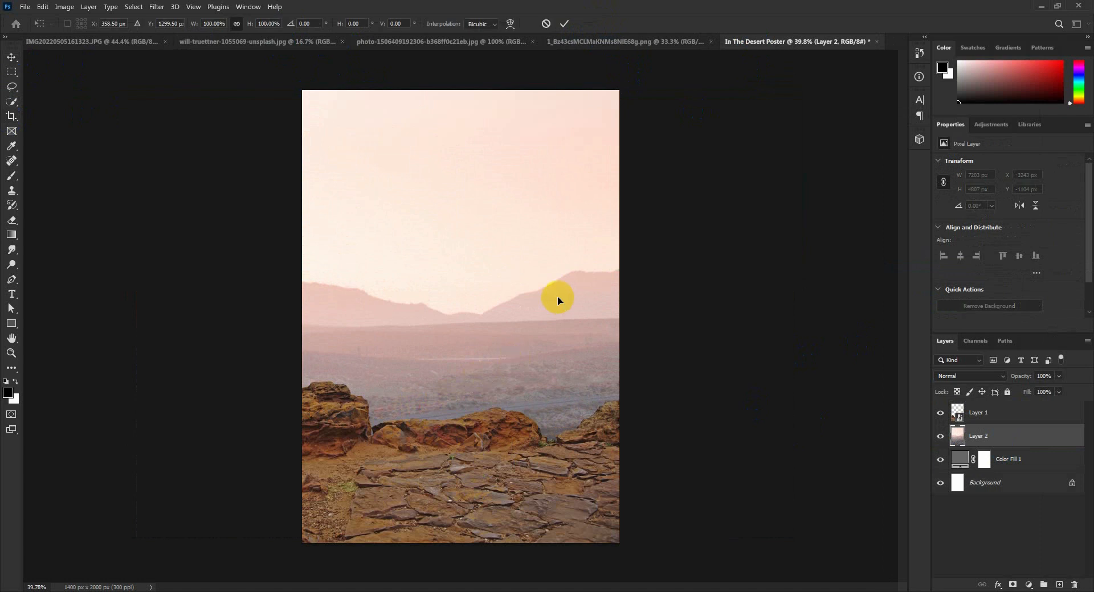
left_click(219, 26)
left_click_drag(195, 25, 161, 38)
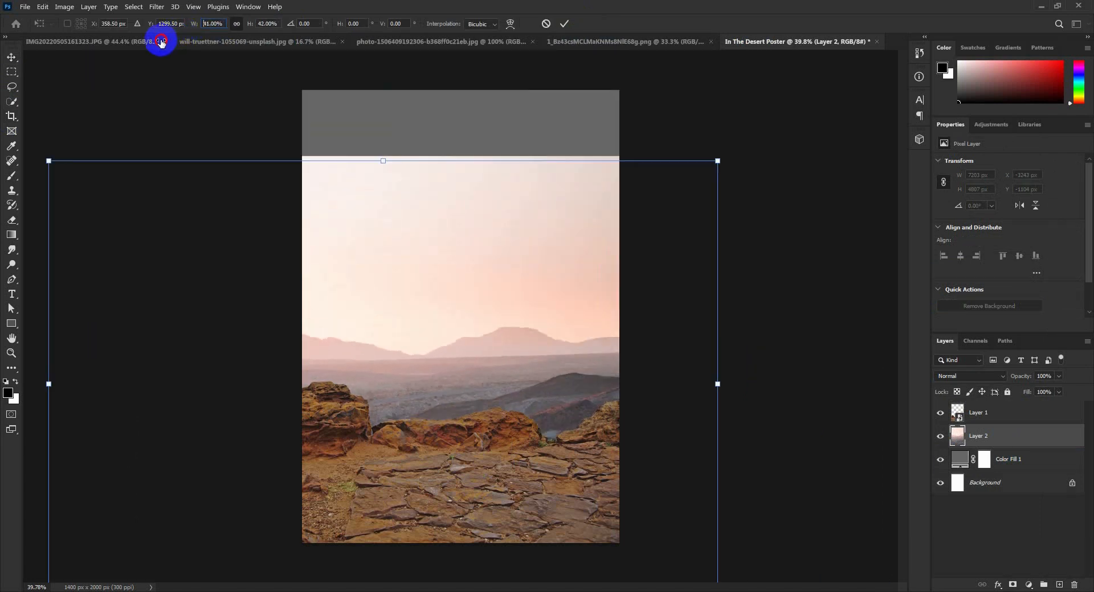
left_click_drag(537, 269, 588, 297)
mouse_move(512, 366)
left_mouse_down()
mouse_move(513, 322)
mouse_move(515, 376)
left_mouse_up()
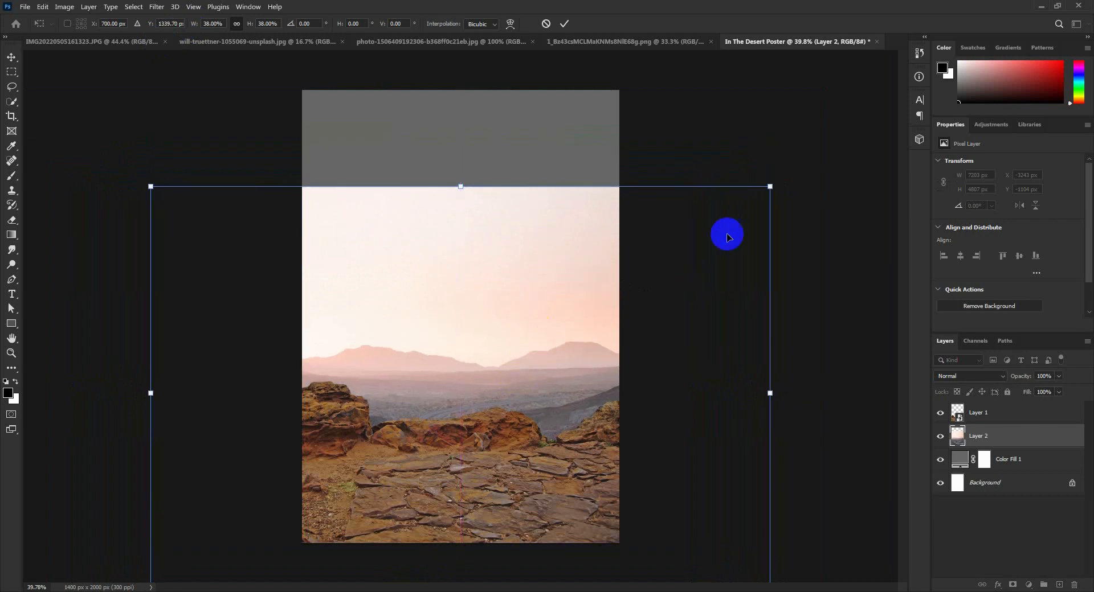
left_click_drag(768, 187, 821, 151)
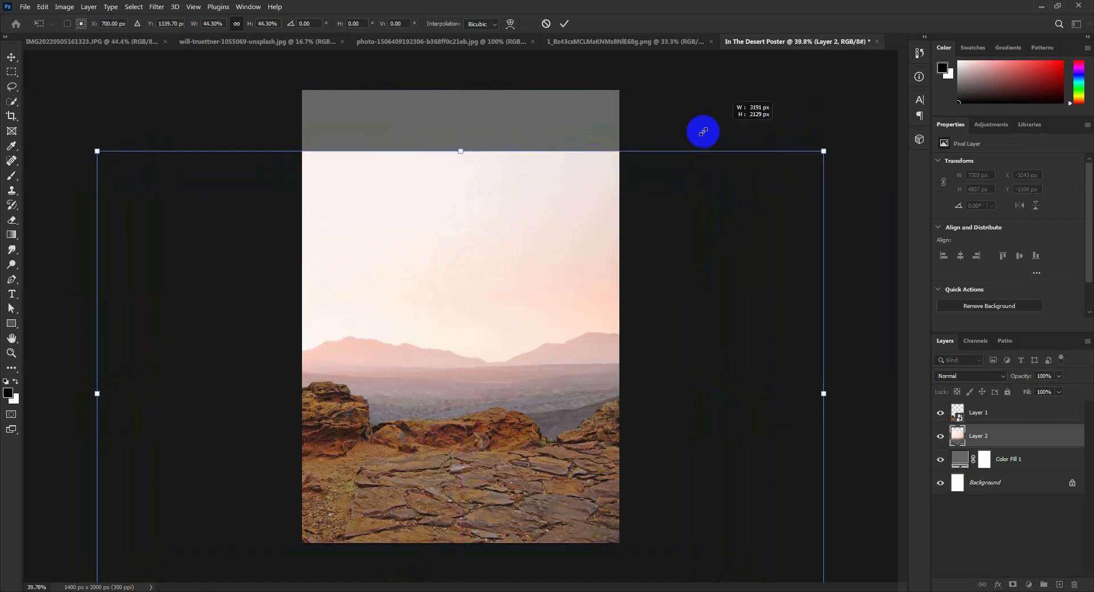
left_click_drag(463, 153, 471, 68)
left_click_drag(520, 279, 435, 278)
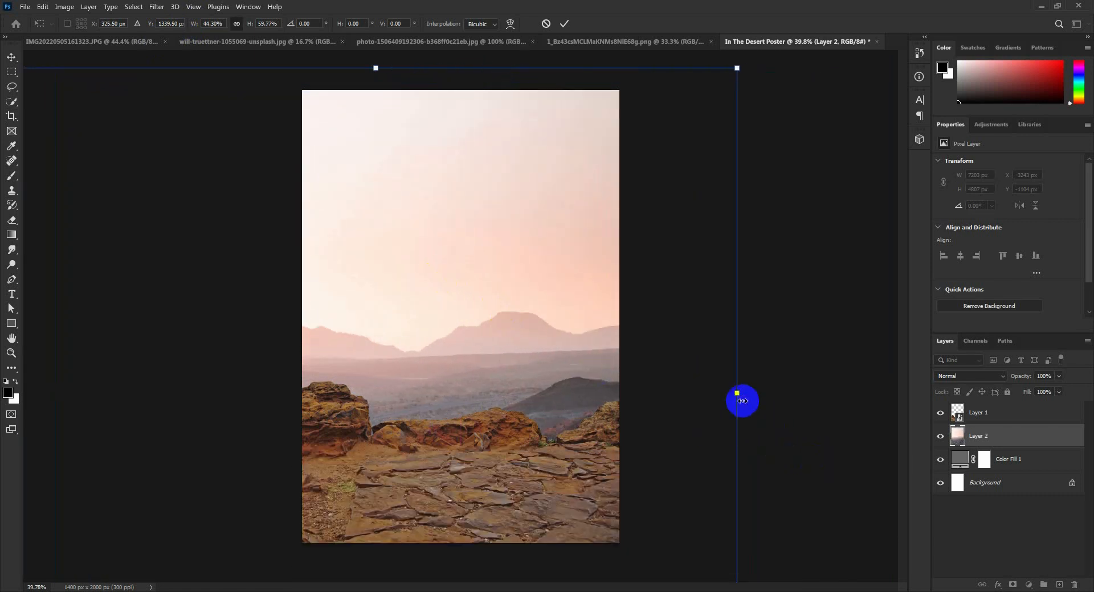
left_click_drag(739, 394, 662, 397)
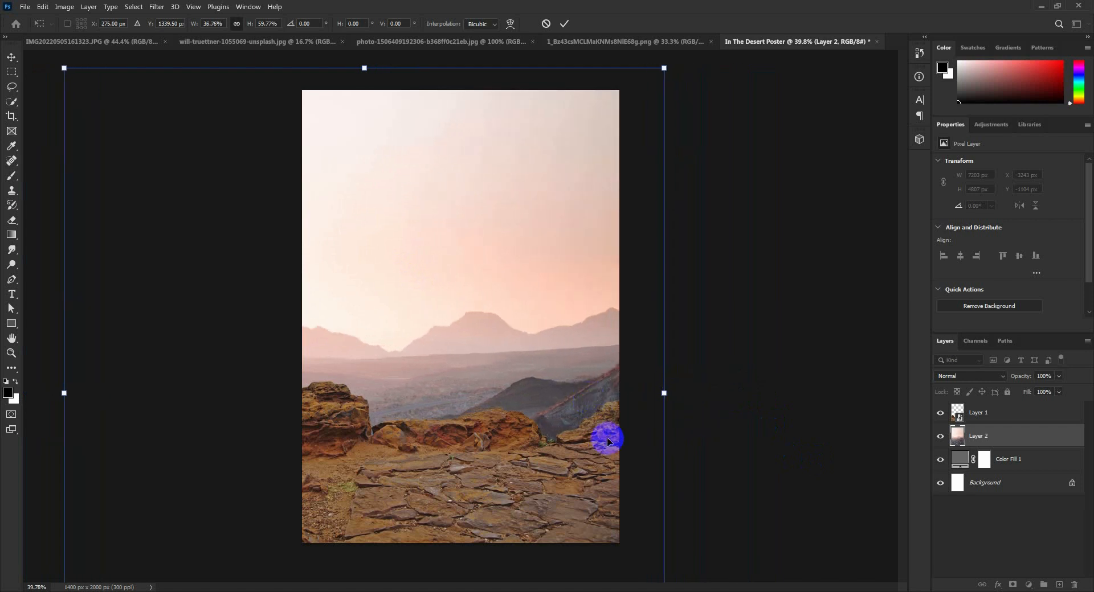
Narrow the desert layer to 32.49% width, rotate it 2.38° to level the horizon, and nudge it up 15 px
scroll(581, 433, "down", 3)
scroll(580, 433, "down", 1)
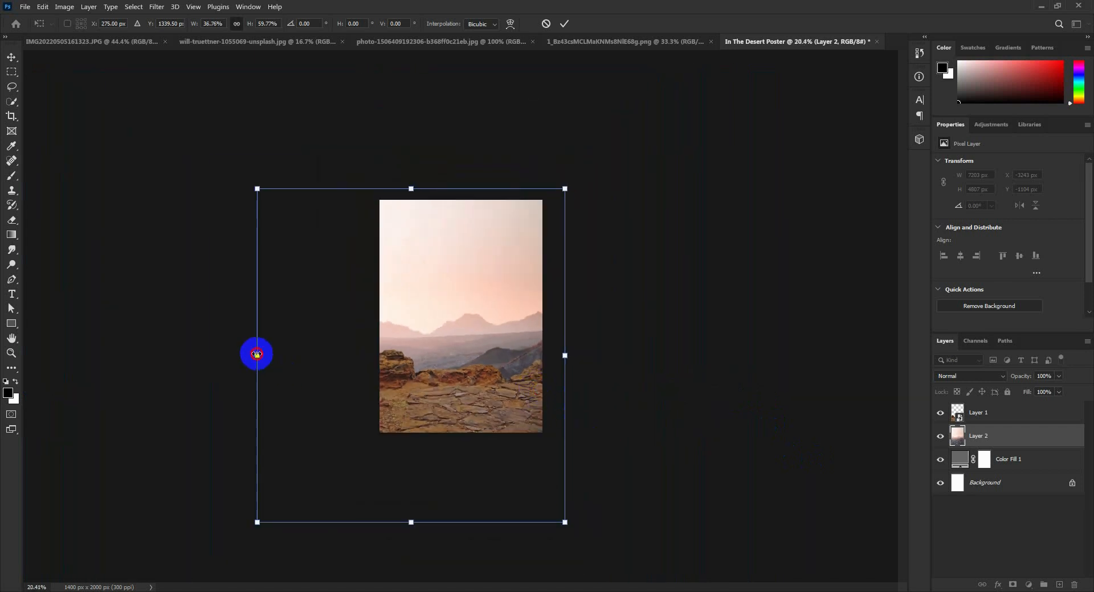
left_click_drag(257, 354, 292, 340)
left_click_drag(502, 367, 501, 371)
left_click_drag(625, 361, 630, 368)
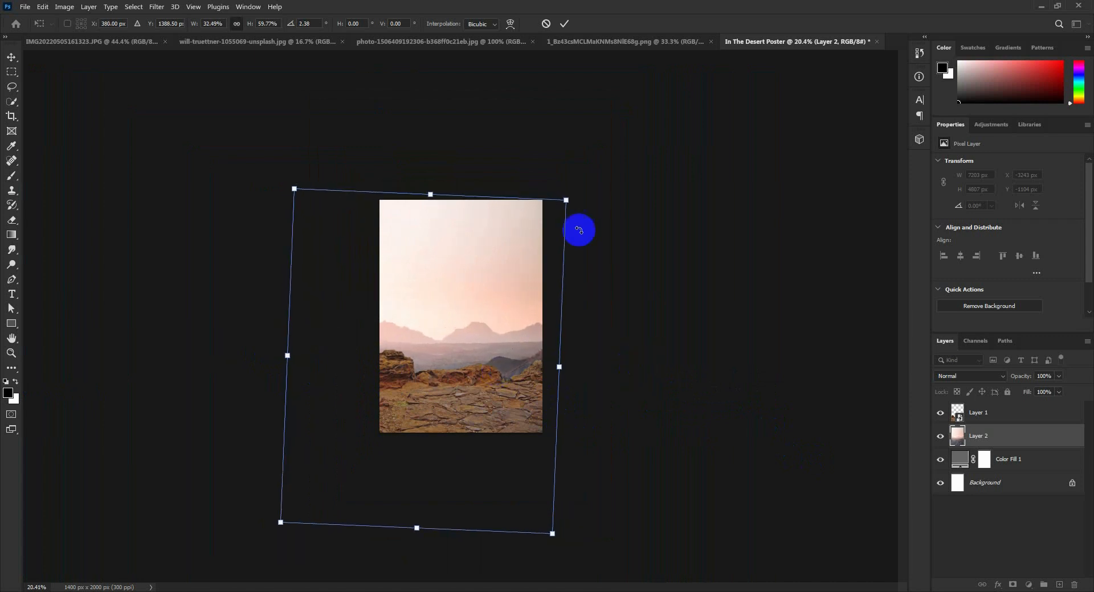
left_click(564, 24)
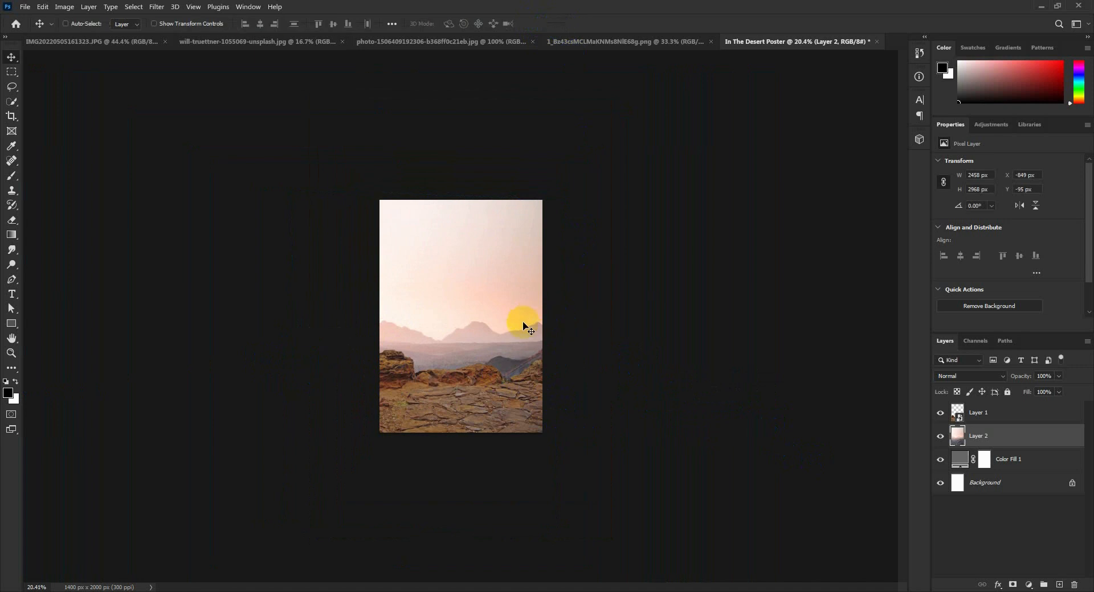
scroll(489, 395, "up", 6)
left_click_drag(489, 395, 489, 389)
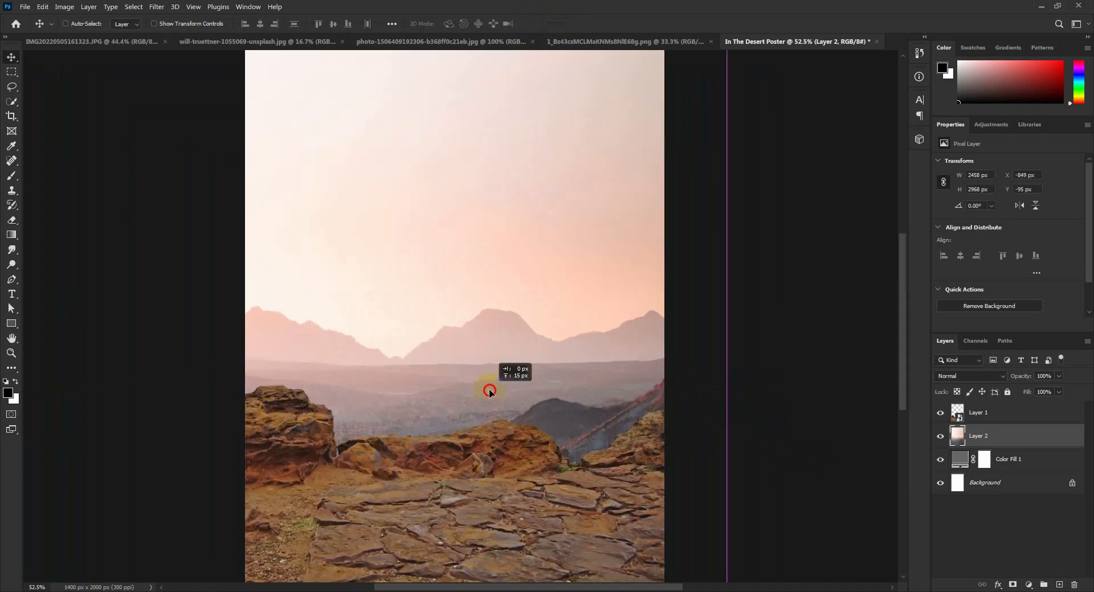
scroll(647, 388, "down", 3)
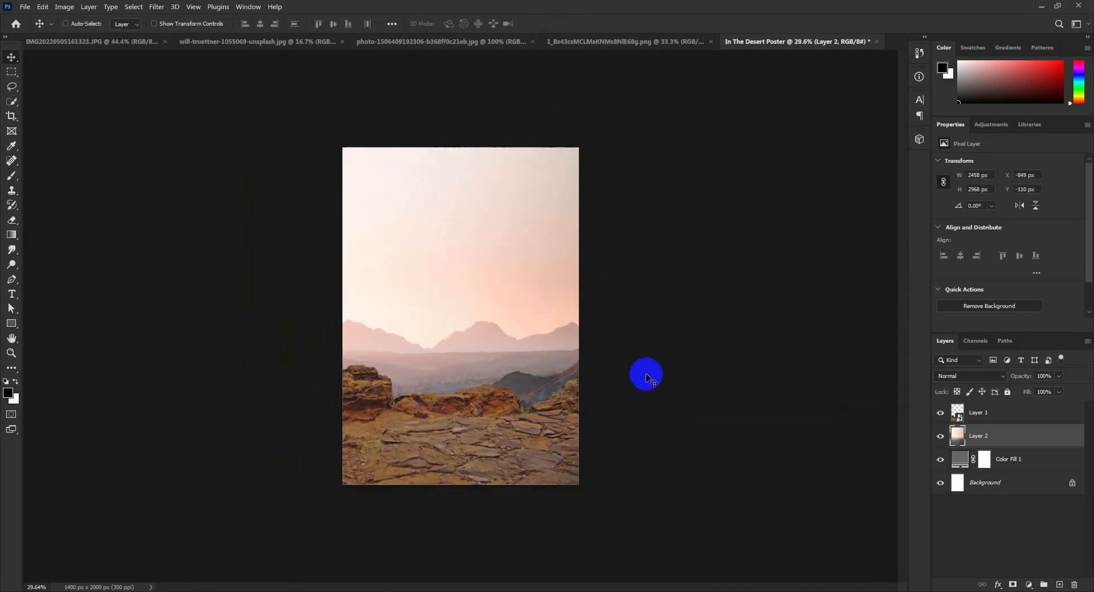
Copy the cloudy sky photo into the poster beneath the cliff layer, enlarge it to 1801 x 1201 px, and cover the upper canvas
left_click(475, 43)
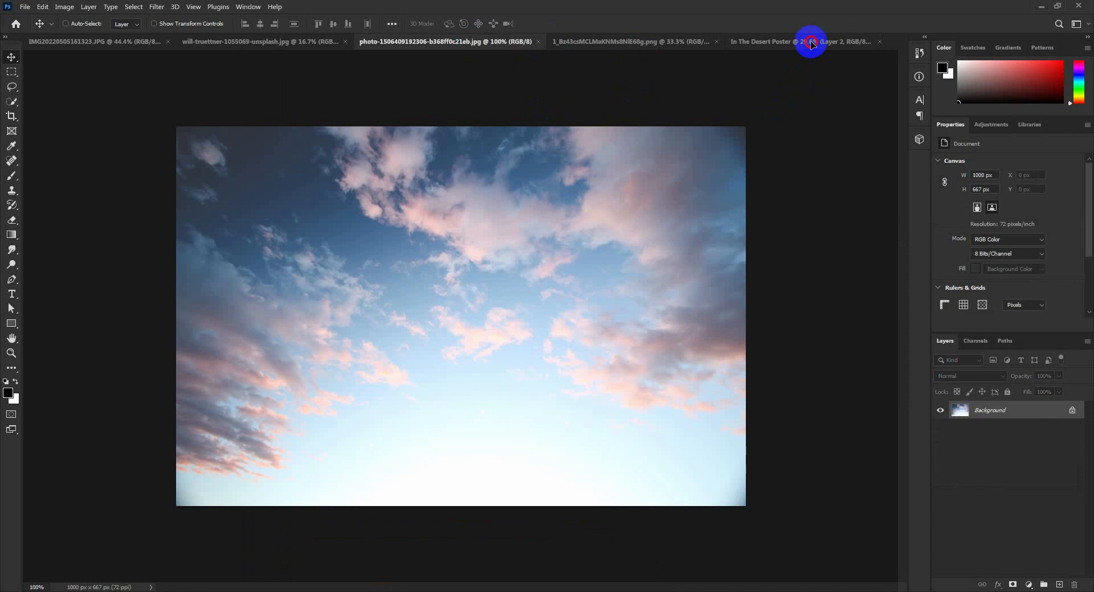
left_click_drag(810, 44, 420, 222)
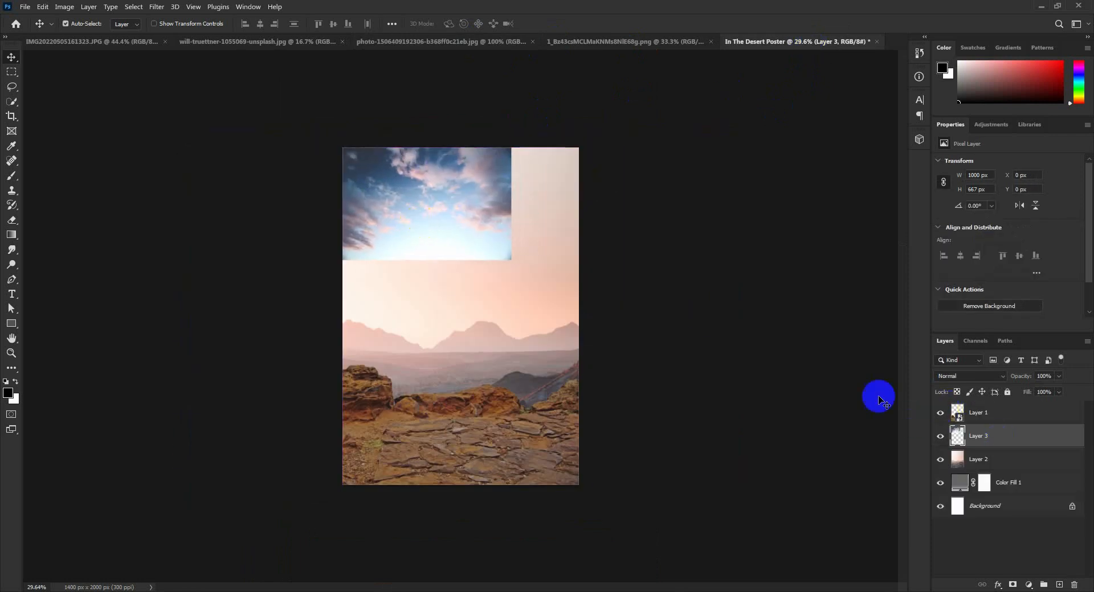
key("ctrl+t")
left_click_drag(510, 260, 605, 334)
left_click_drag(560, 299, 523, 332)
key("Return")
scroll(551, 300, "up", 2)
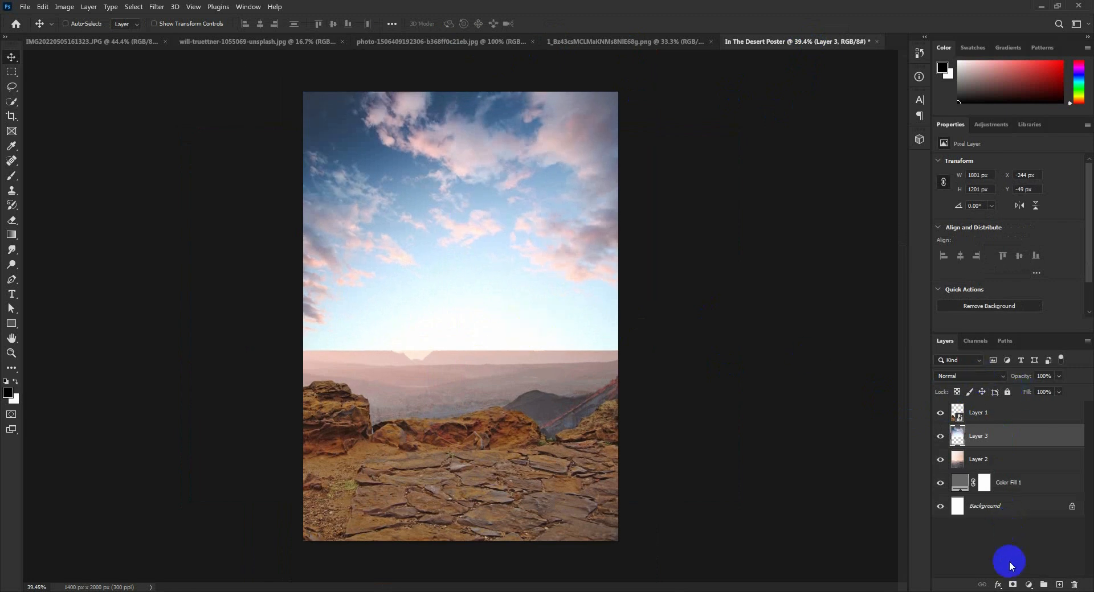
Add a layer mask to the sky layer and fade its lower edge into the desert with a black-to-white linear gradient
left_click(1012, 585)
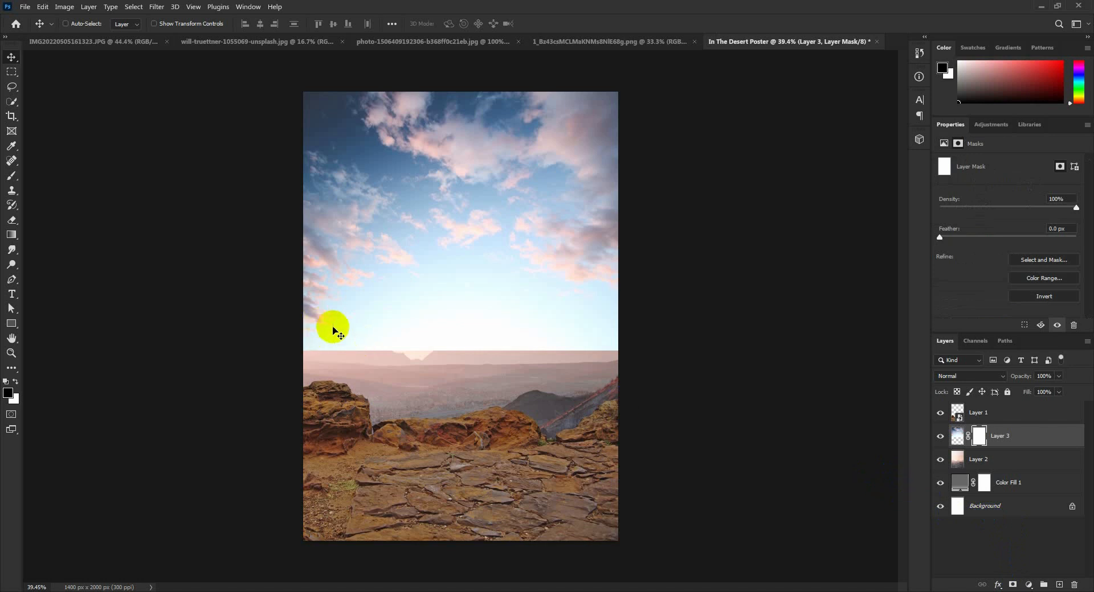
left_click(12, 234)
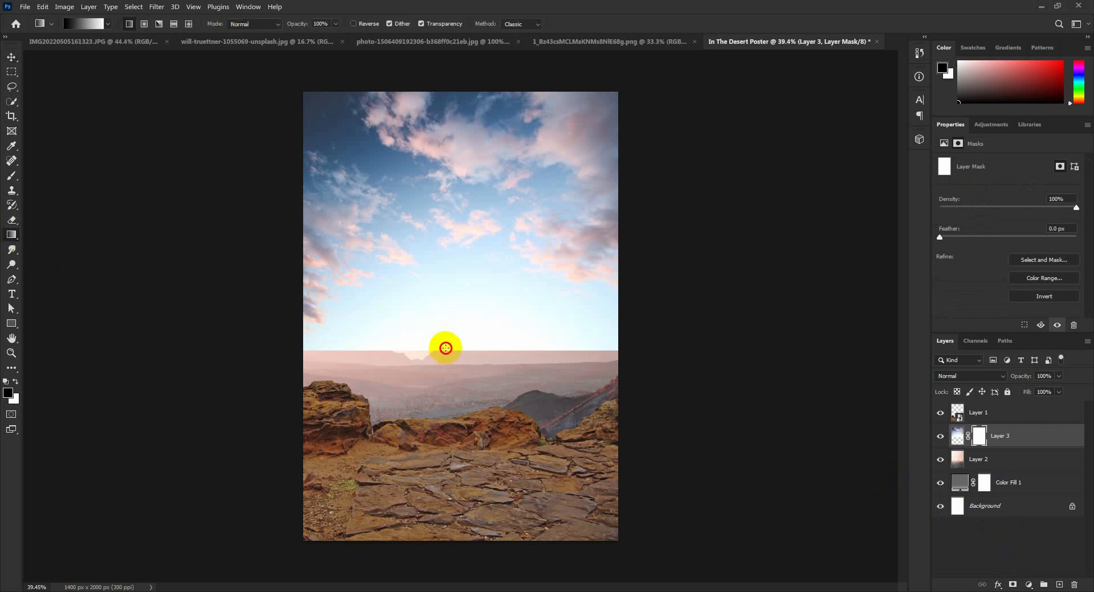
left_click_drag(446, 348, 439, 225)
left_click_drag(457, 343, 460, 188)
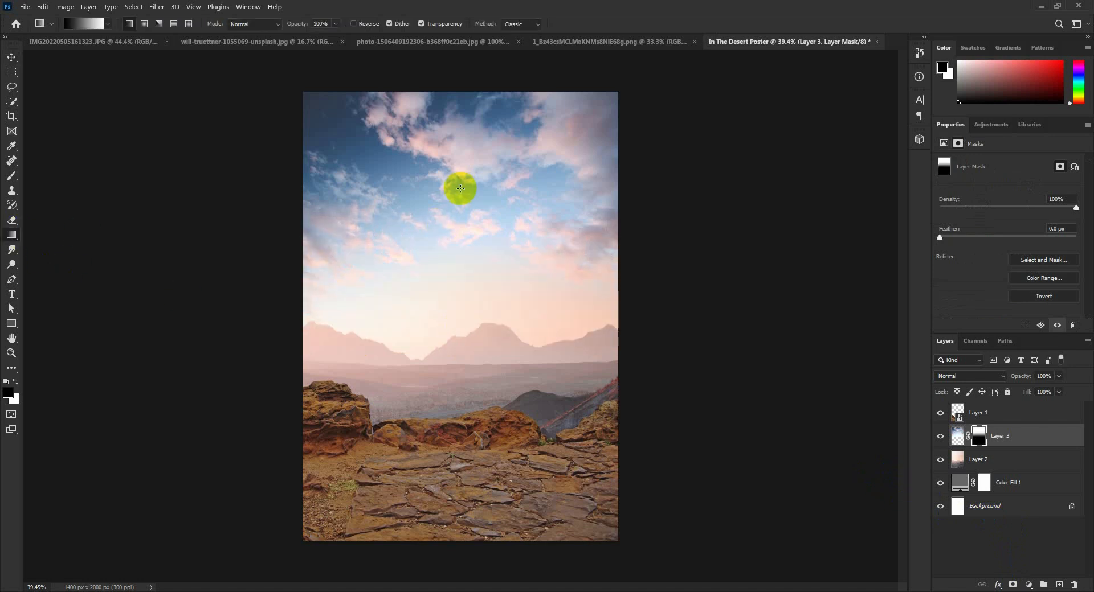
left_click(11, 57)
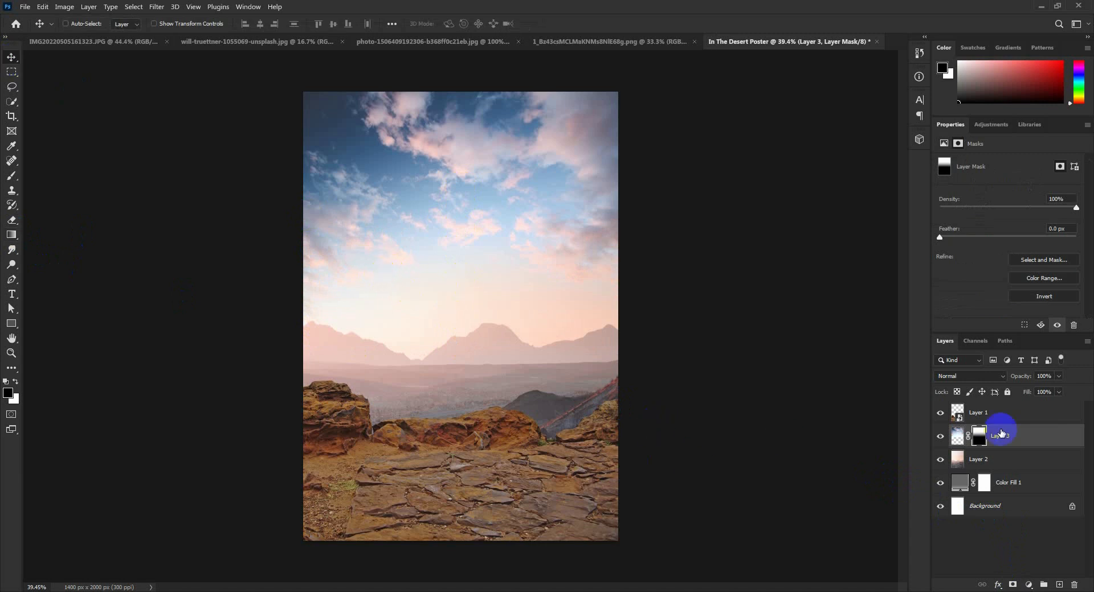
Rasterize the cliff smart object layer
left_click(1025, 416)
right_click(1019, 416)
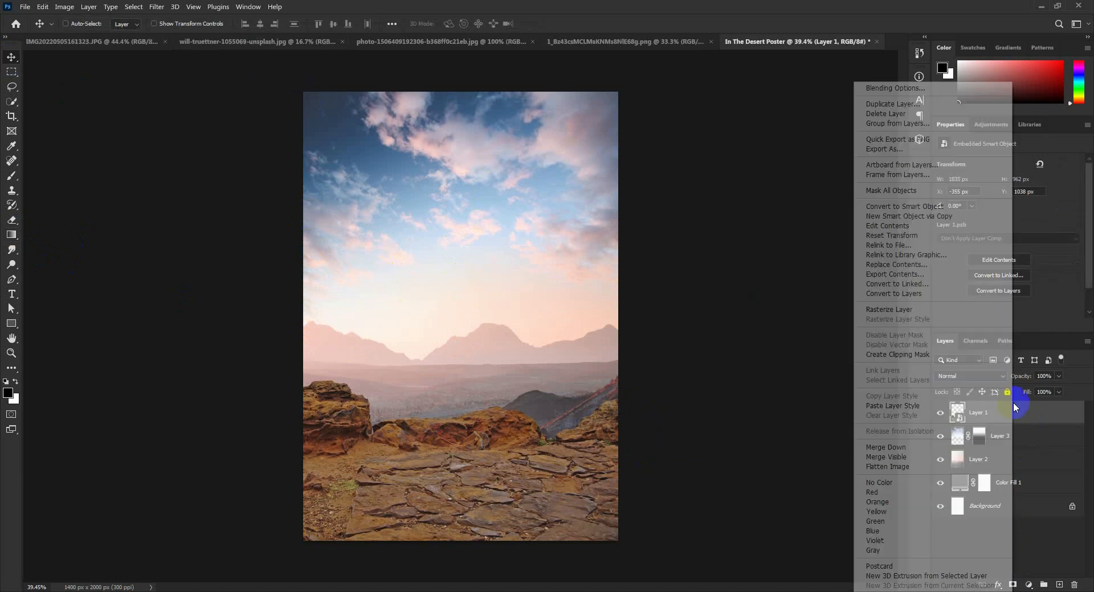
left_click(893, 308)
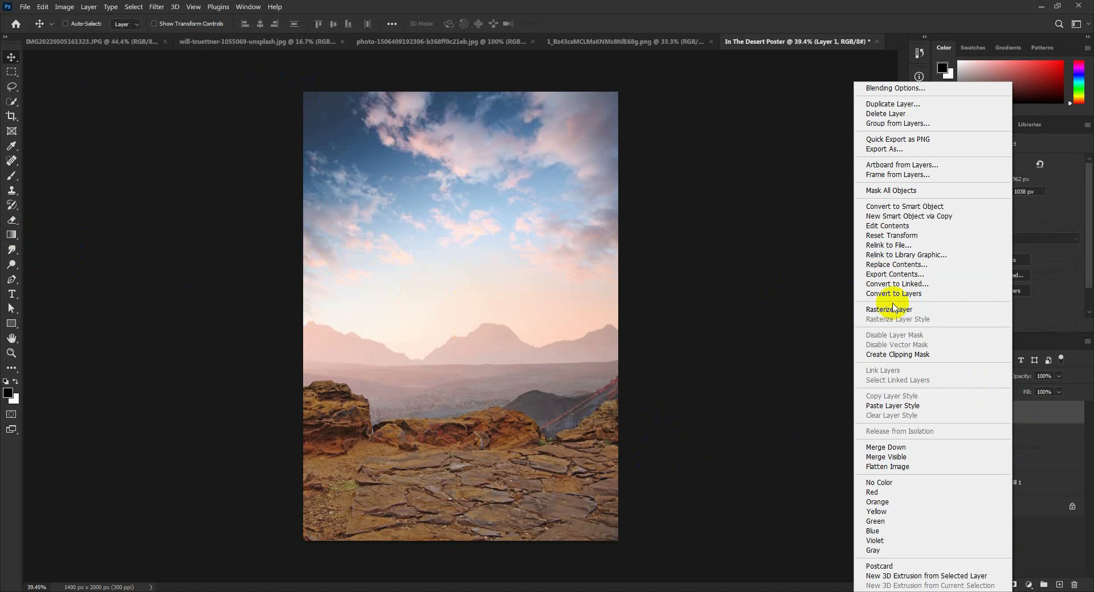
Crop the poster to its current 1400 x 2000 px frame with Delete Cropped Pixels enabled
left_click(15, 119)
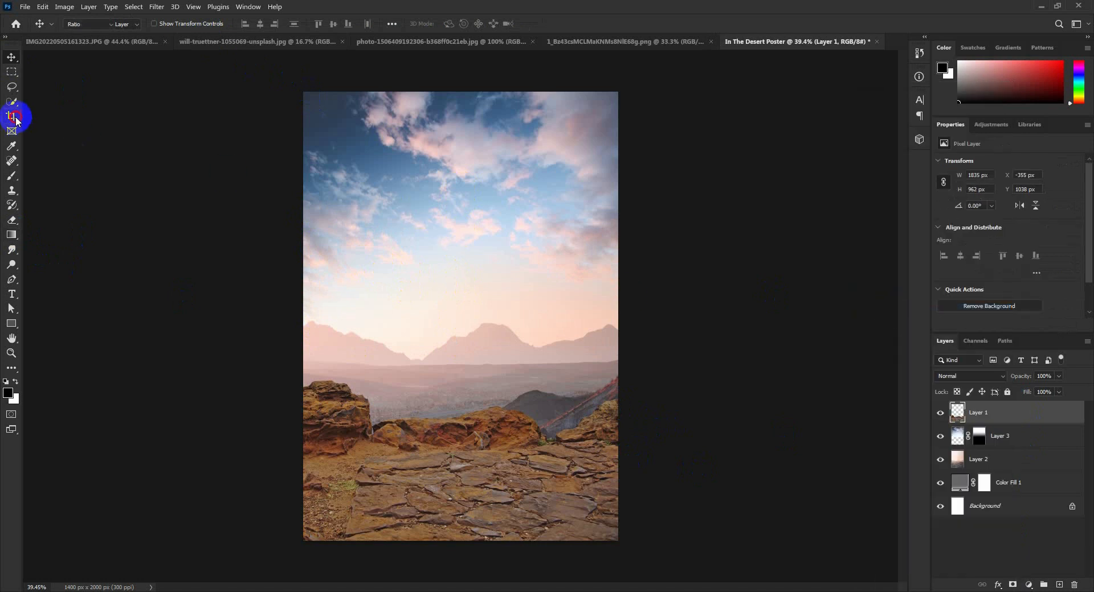
left_click(447, 265)
left_click(596, 24)
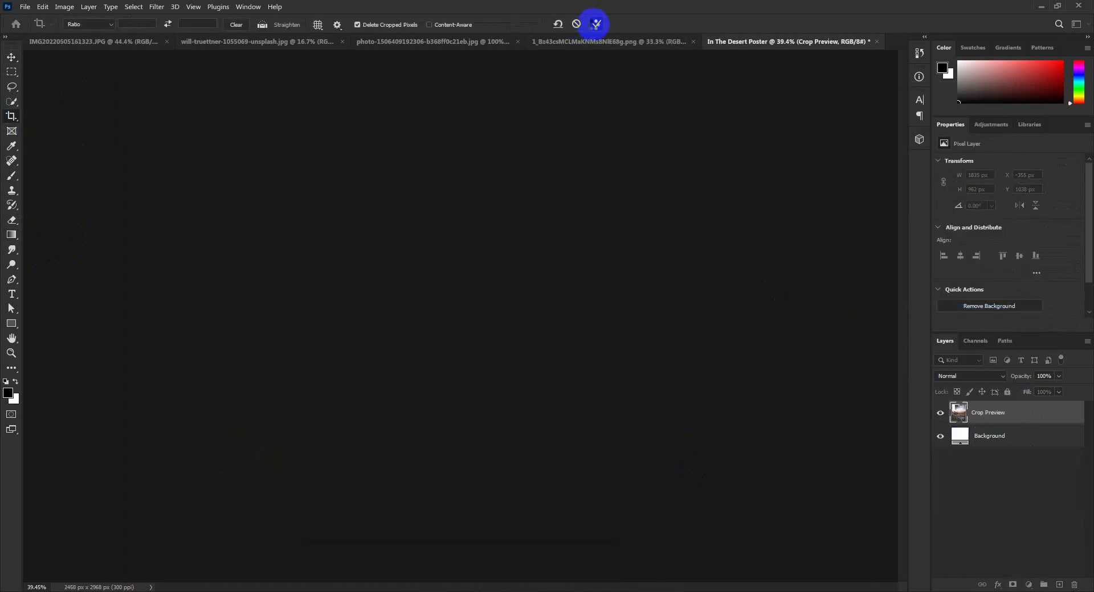
Lower the sky layer's opacity to 66%
left_click(11, 57)
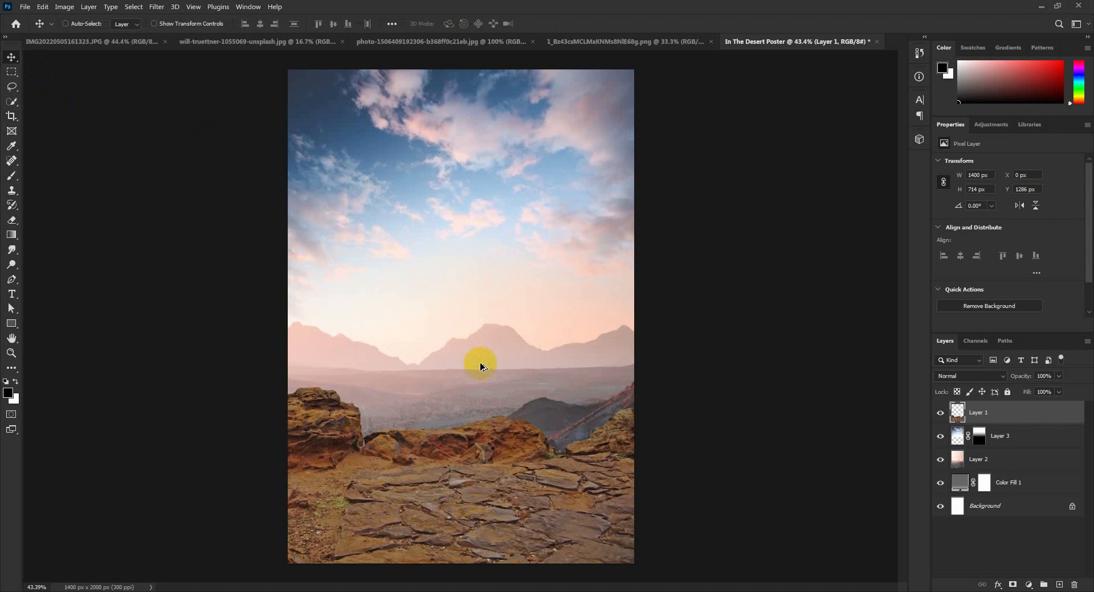
left_click(1007, 442)
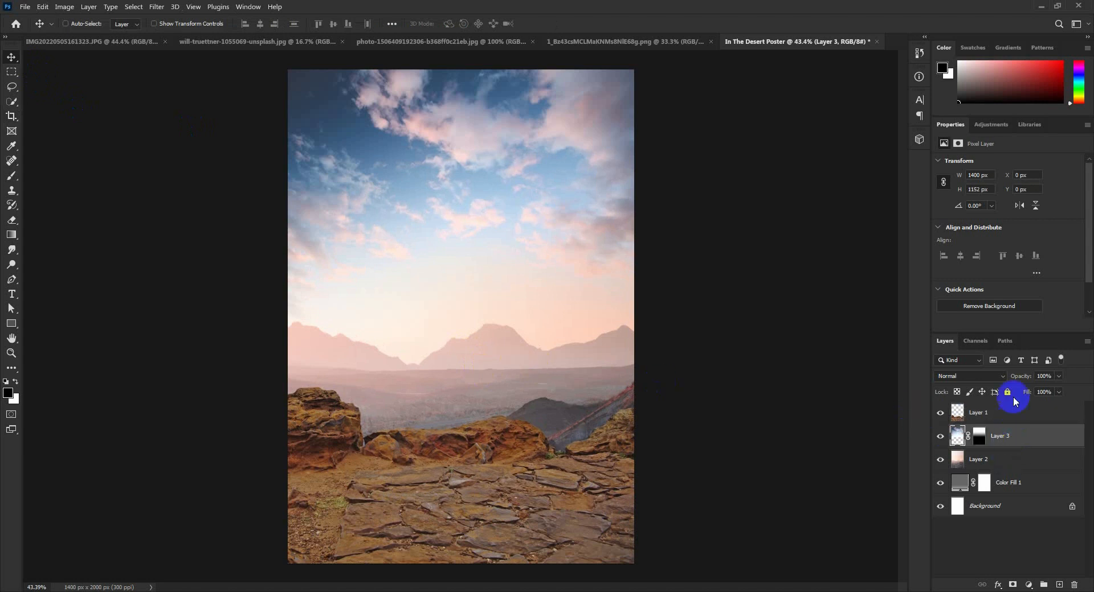
left_click_drag(1022, 377, 1002, 373)
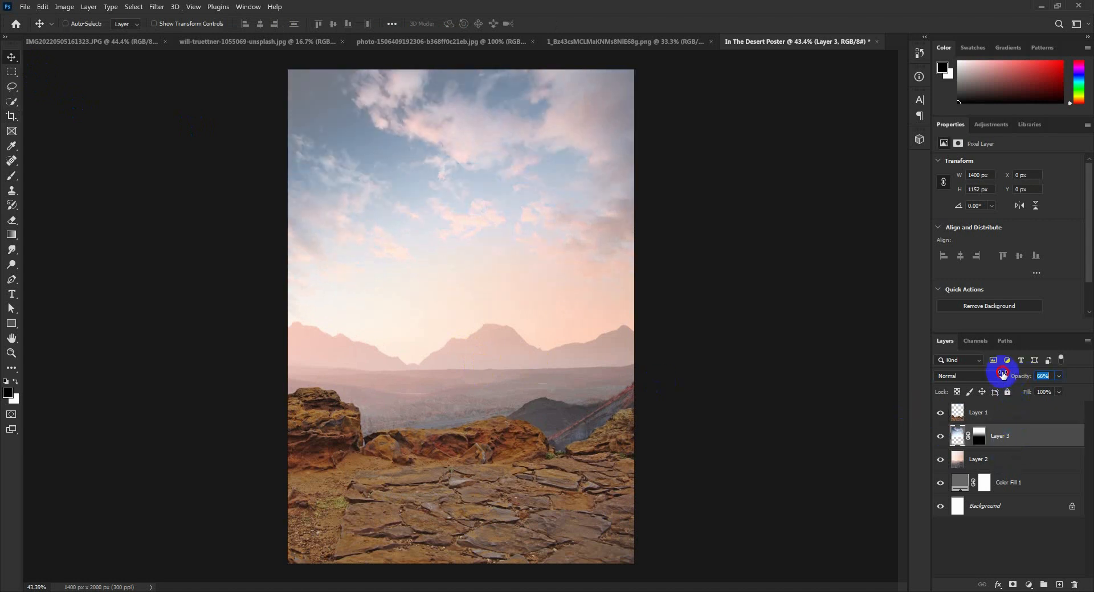
Apply a Color Balance adjustment to the cliff layer's midtones with levels -16, -26 and +6
left_click(1001, 416)
left_click(64, 6)
mouse_move(85, 32)
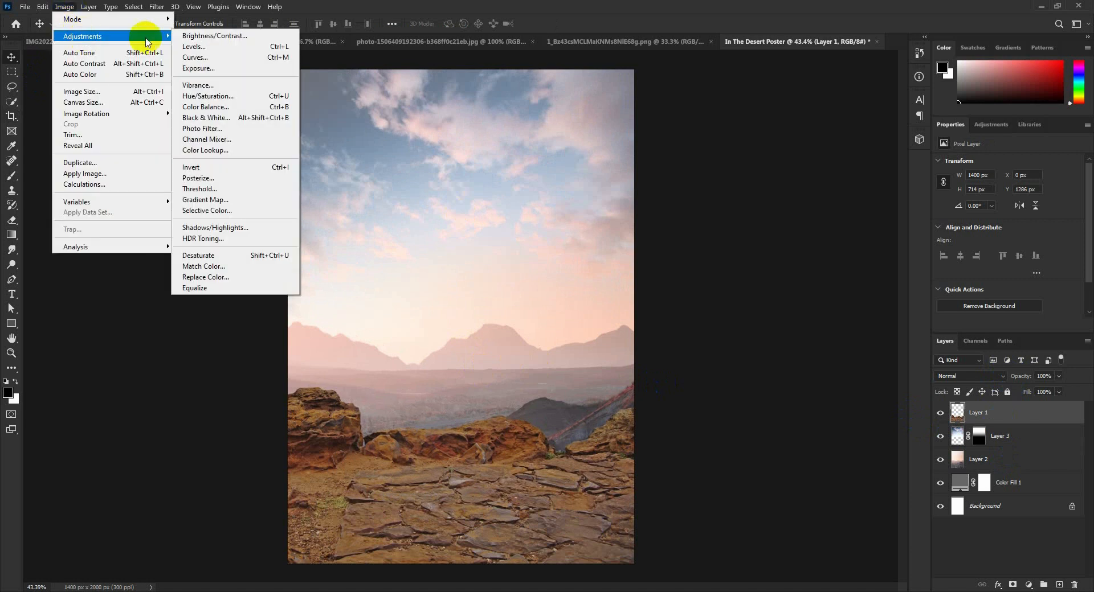
left_click(205, 106)
left_click_drag(529, 143, 765, 149)
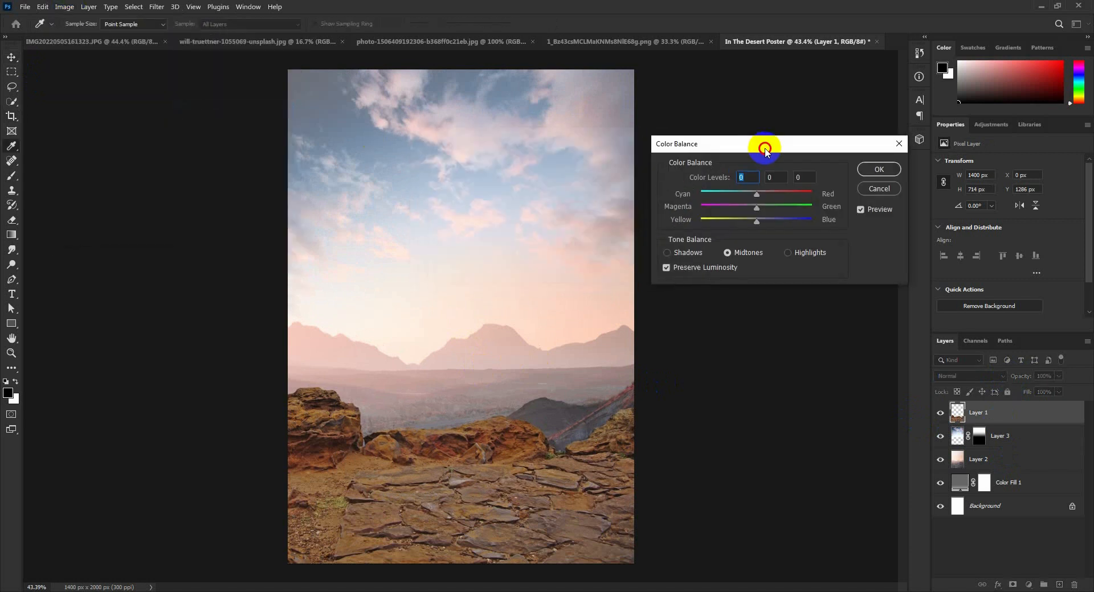
left_click_drag(757, 195, 743, 210)
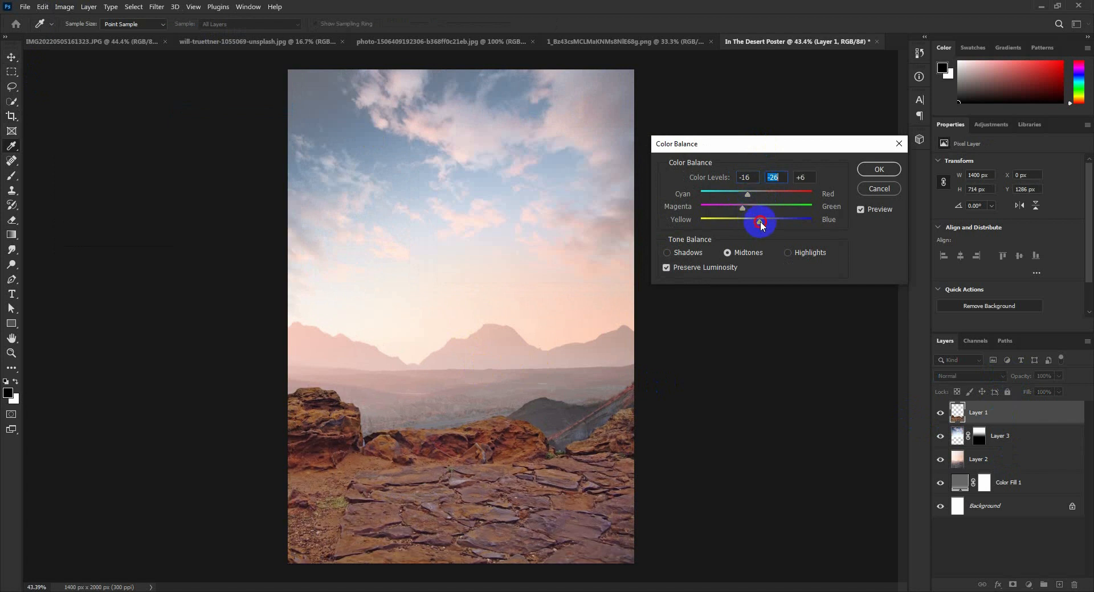
left_click(891, 173)
key("v")
scroll(508, 332, "down", 1)
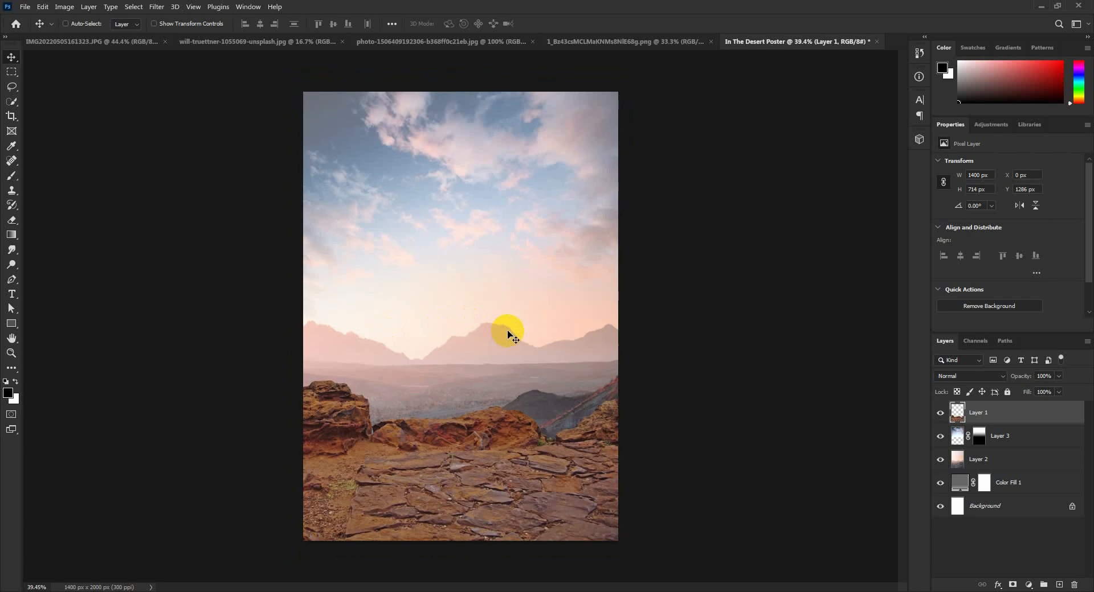
left_click(642, 53)
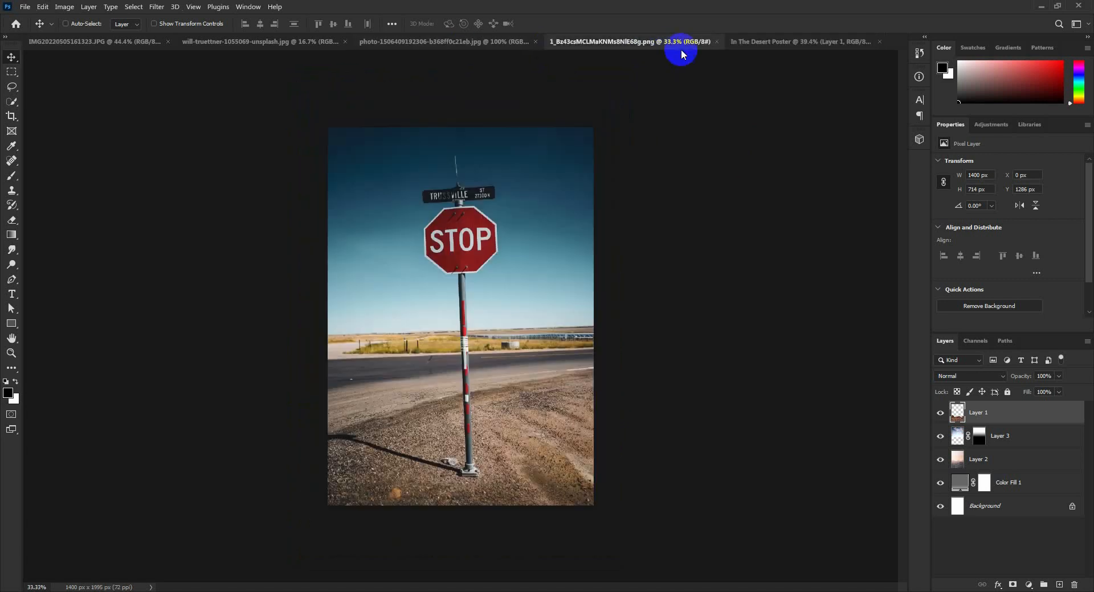
left_click(439, 44)
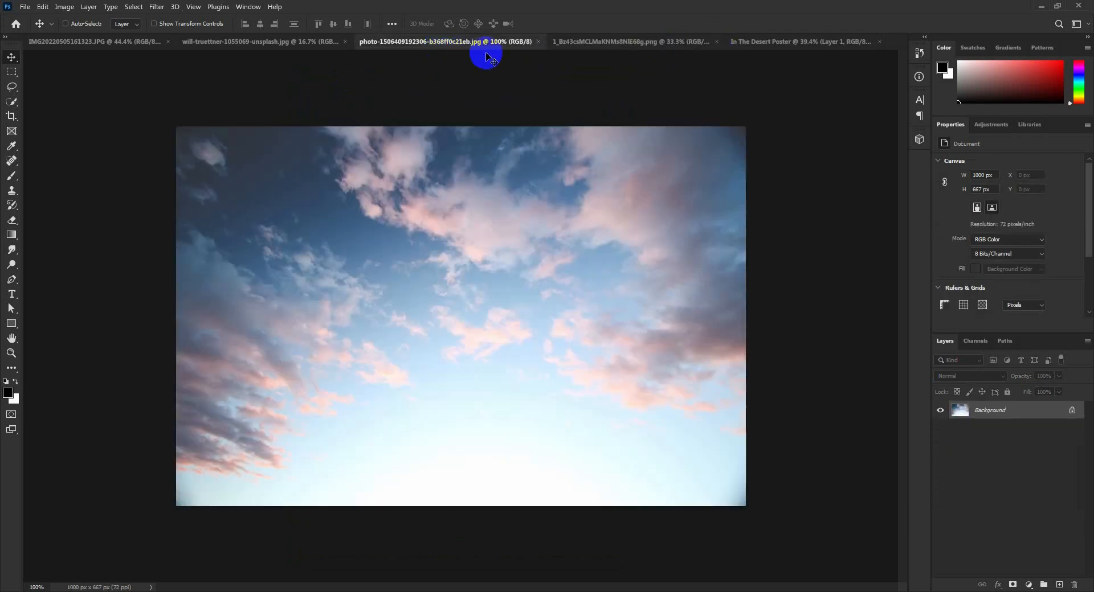
left_click(538, 41)
left_click(330, 43)
left_click(349, 41)
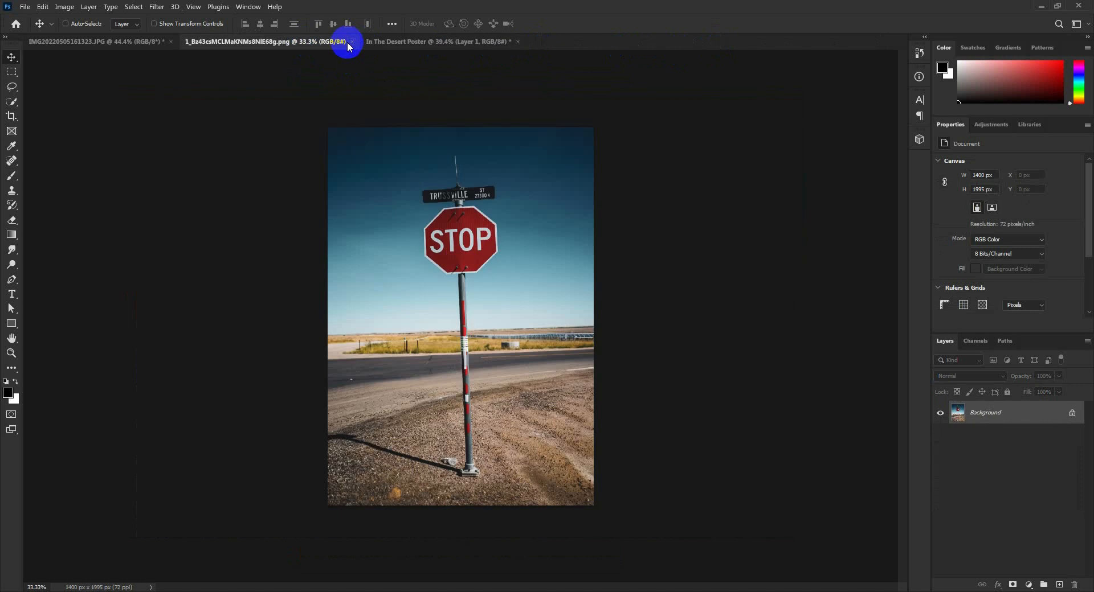
Duplicate the rider photo's Background layer as "Background copy" and hide the original layer
left_click(161, 41)
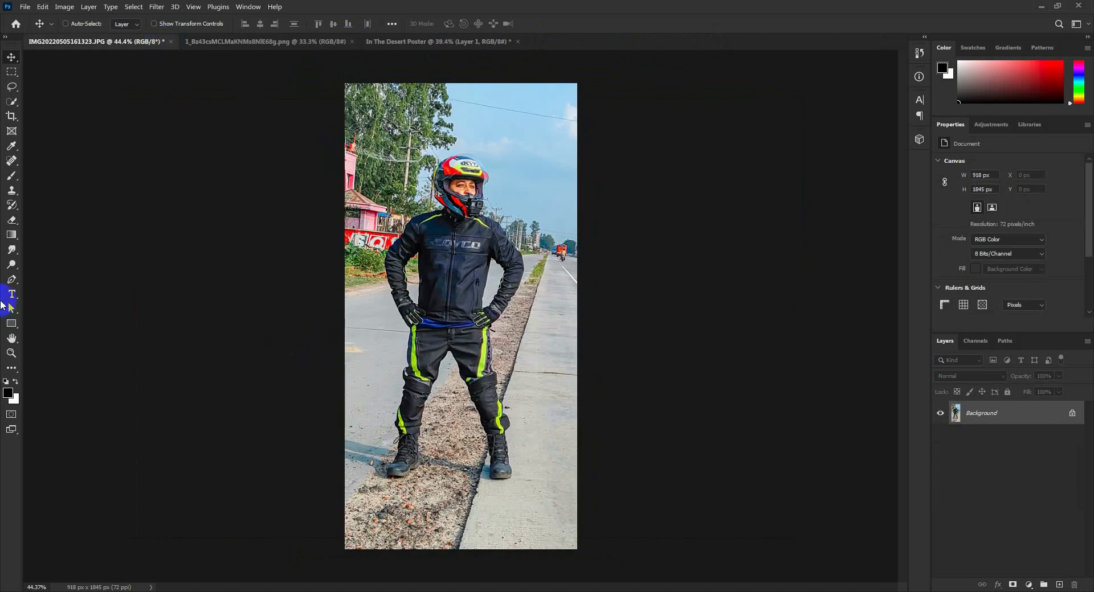
left_click(12, 279)
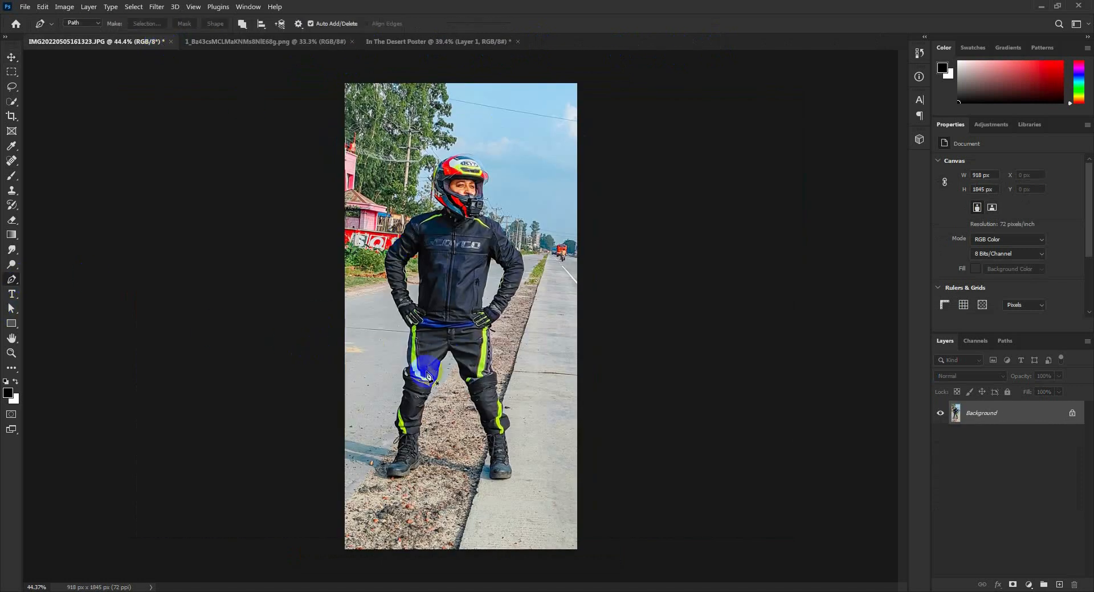
scroll(403, 523, "up", 8)
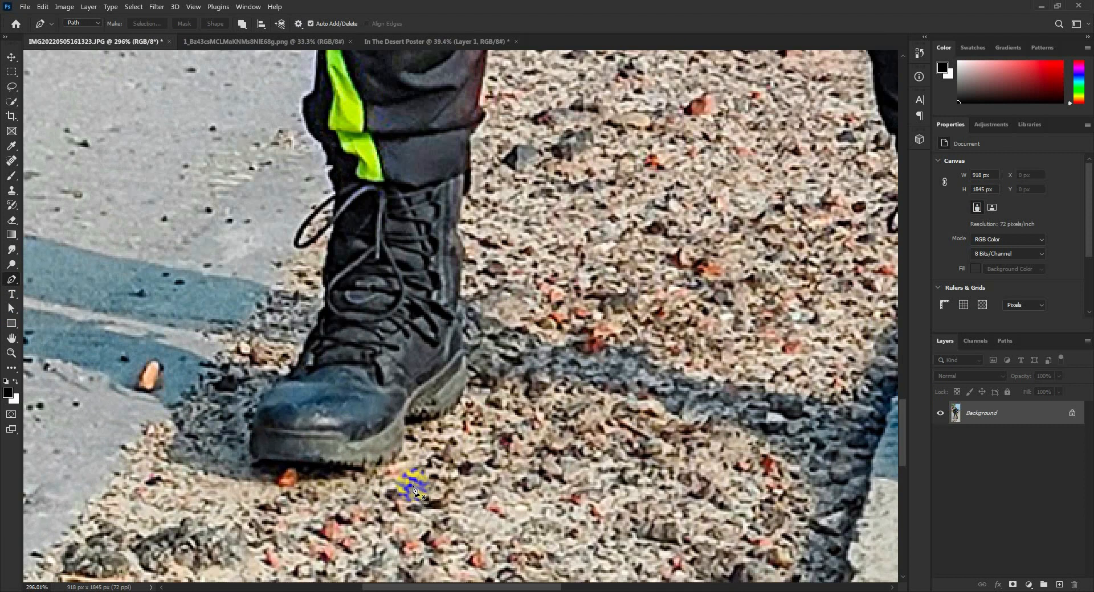
right_click(982, 415)
left_click(997, 436)
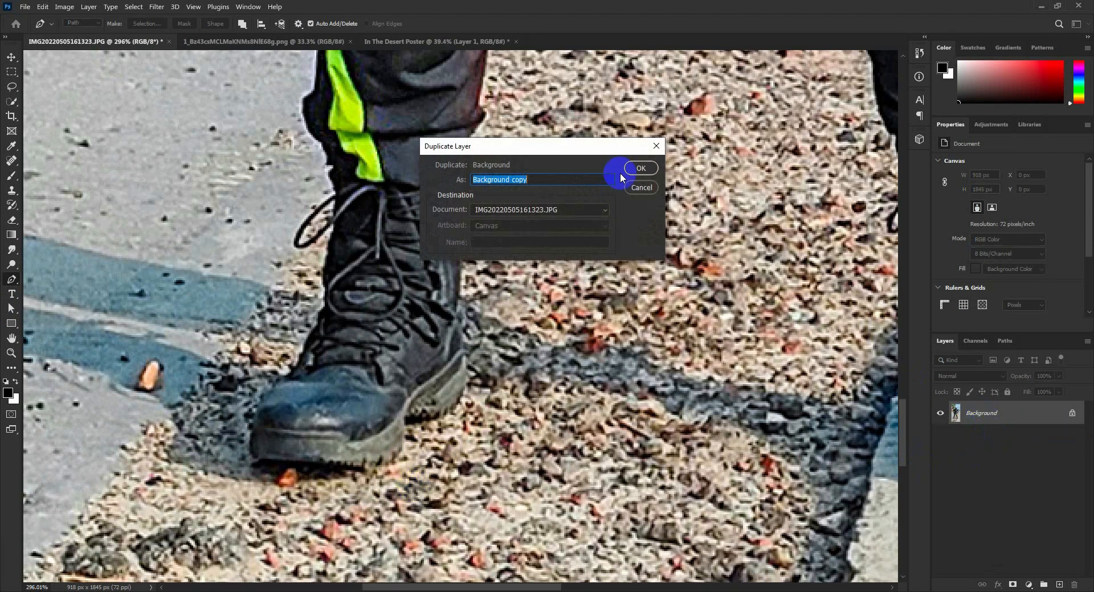
left_click(641, 169)
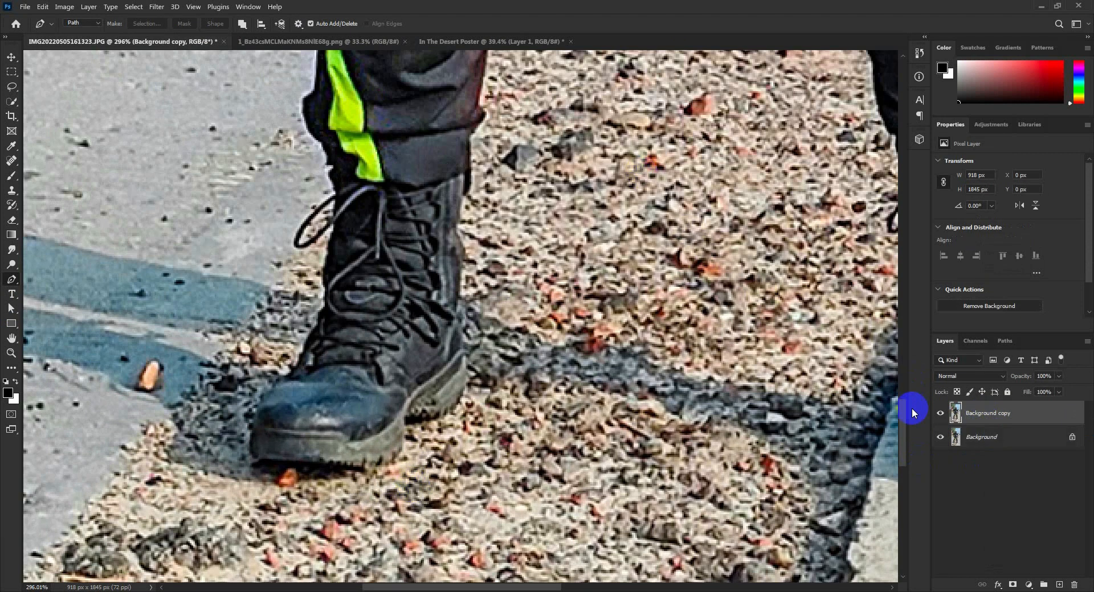
left_click(940, 437)
Trace the rider with the Pen tool, starting at the boot sole, and mask the Background copy layer to the outline
scroll(405, 387, "up", 1)
left_click(402, 430)
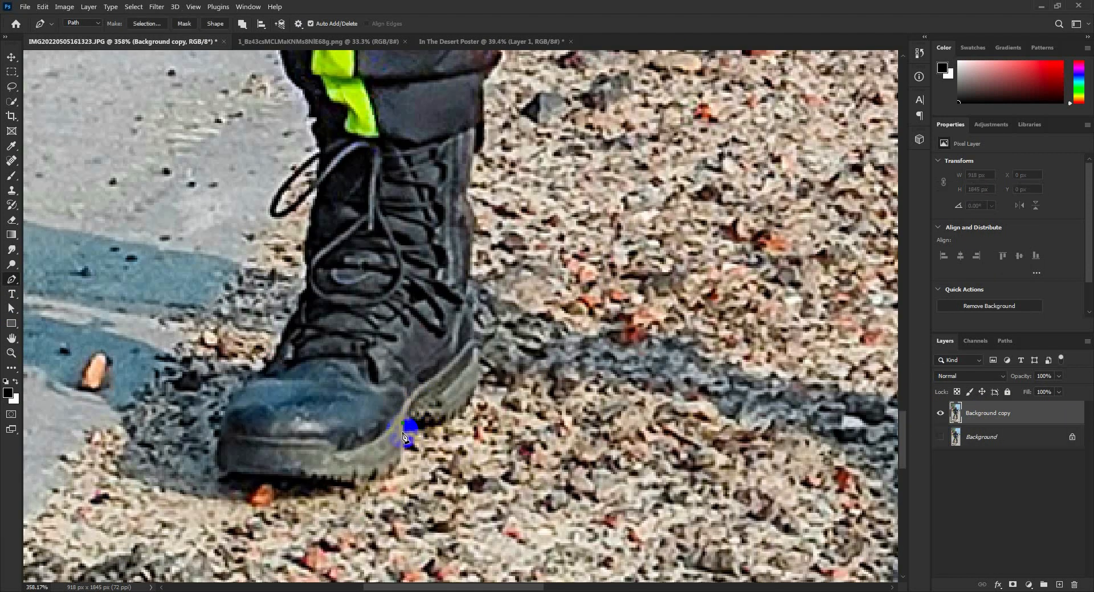
left_click(398, 466)
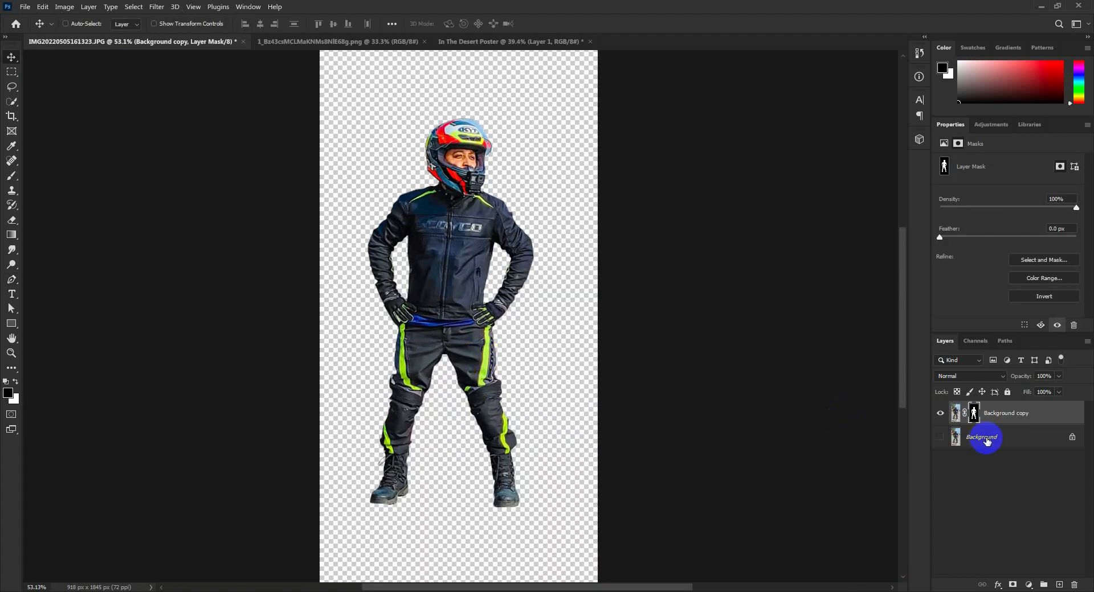
Show the original rider photo layer and copy it together with the masked rider layer into the In The Desert Poster document
left_click(940, 438)
left_click(979, 441, "shift")
left_click_drag(477, 214, 459, 321)
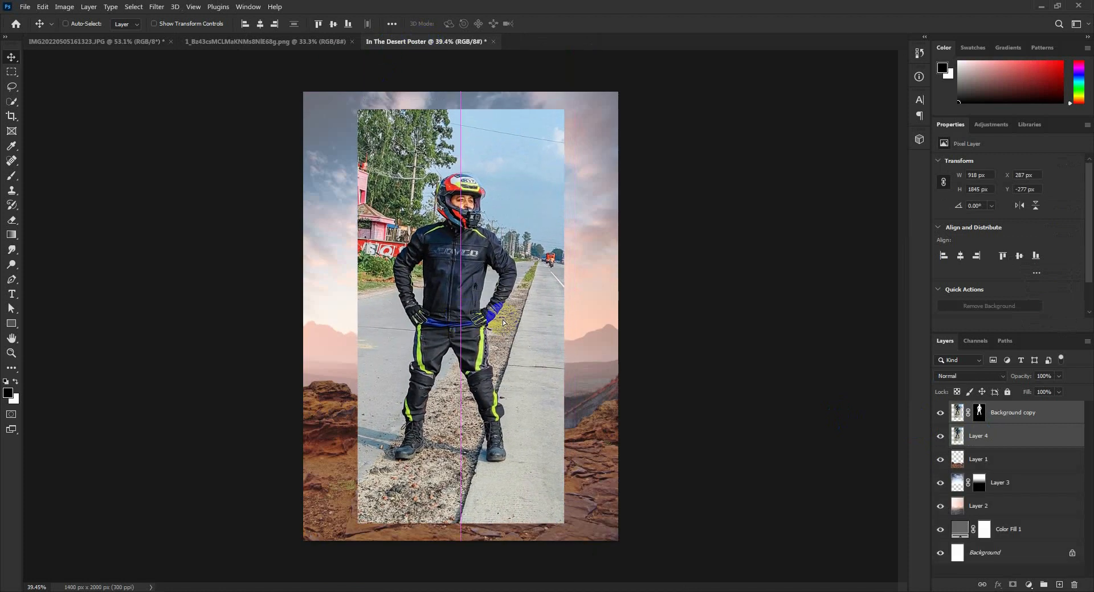
Hide the unmasked rider photo and place both rider layers on the rocky ground at about X 152, Y 229 px, 919 px wide
left_click(941, 438)
left_click_drag(526, 336, 496, 361)
key("ctrl+t")
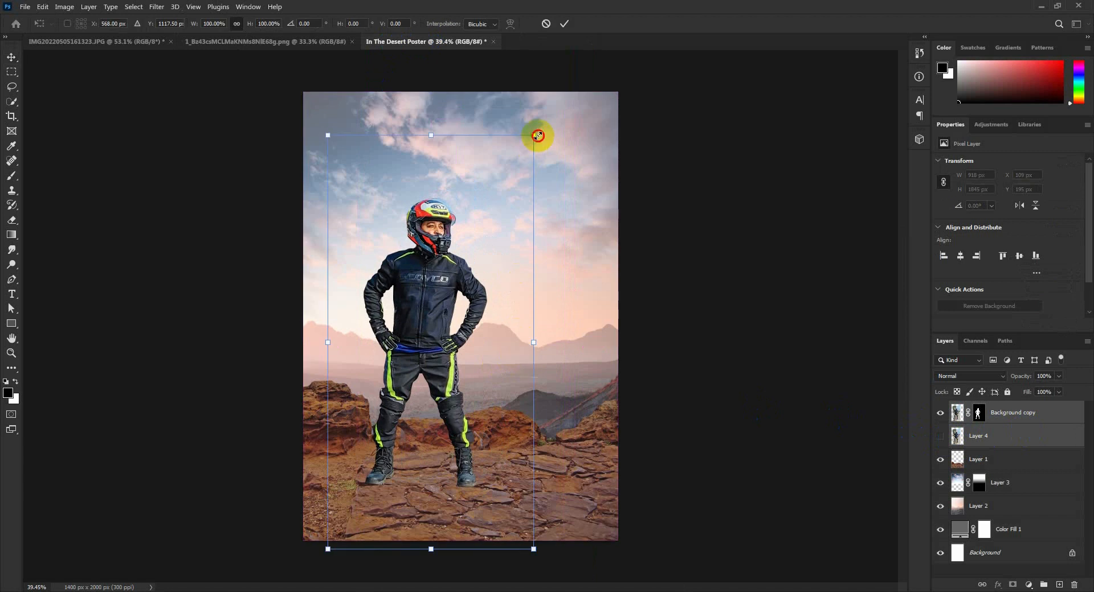
mouse_move(538, 135)
left_mouse_down()
mouse_move(525, 145)
mouse_move(537, 135)
left_mouse_up()
left_click_drag(433, 254, 444, 258)
key("Return")
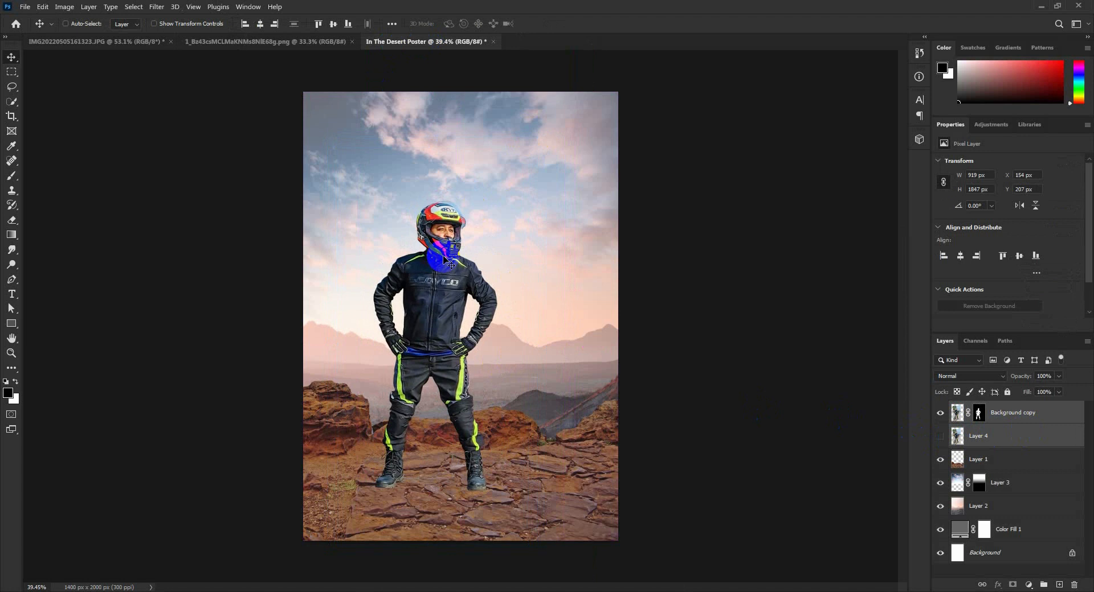
left_click_drag(443, 260, 444, 263)
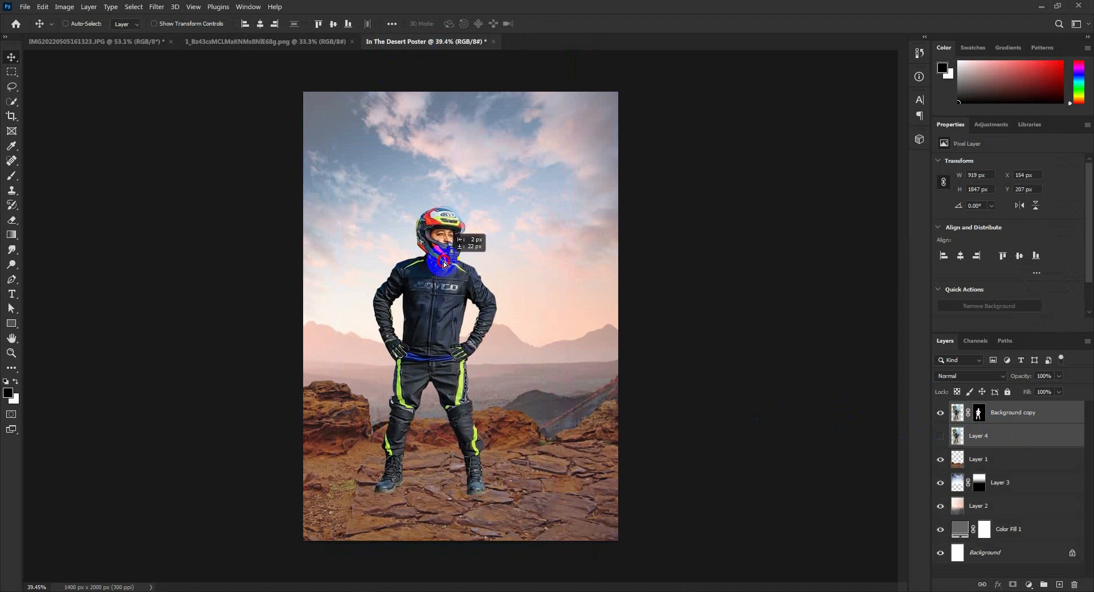
Show the unmasked rider photo on Layer 4 and set its blend mode to Multiply
left_click(969, 437)
left_click(940, 436)
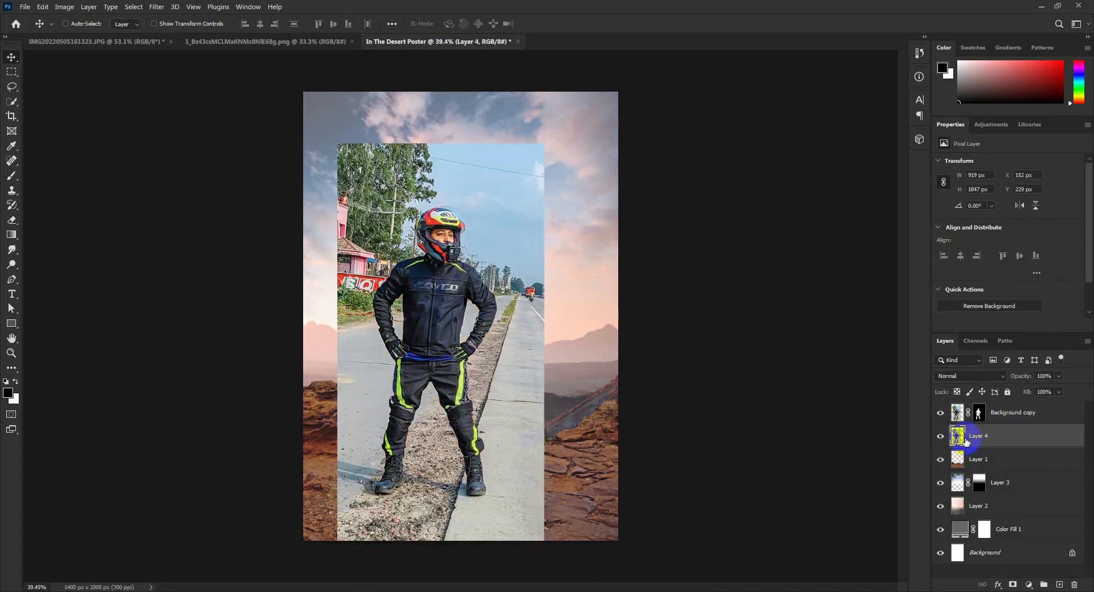
left_click(969, 376)
left_click(957, 353)
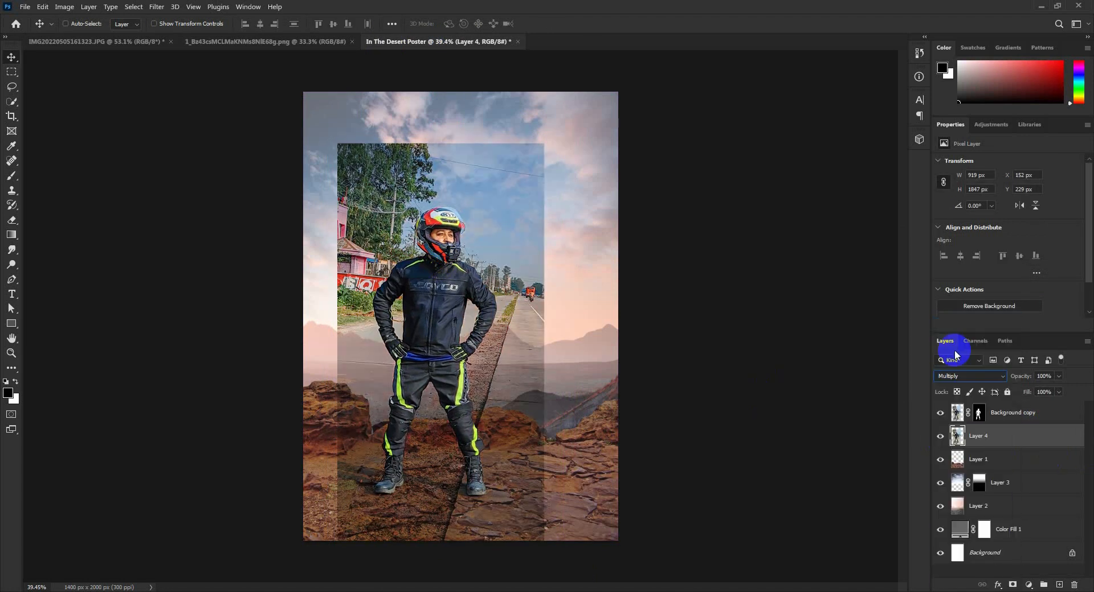
Add a black mask to Layer 4 and paint white around both boots with a soft 165 px brush
left_click(1012, 585)
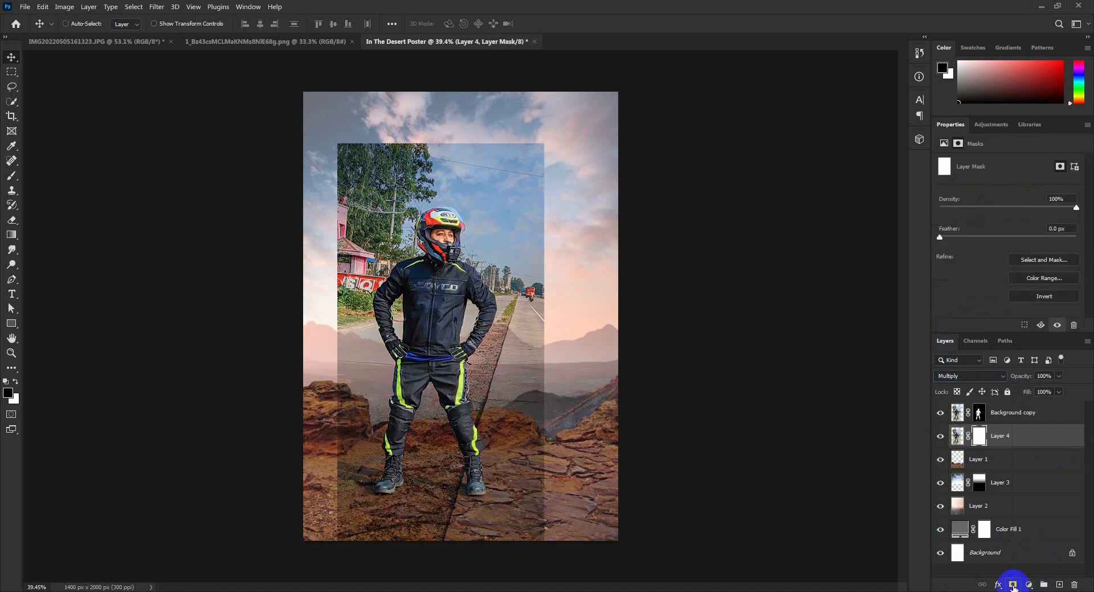
key("ctrl+i")
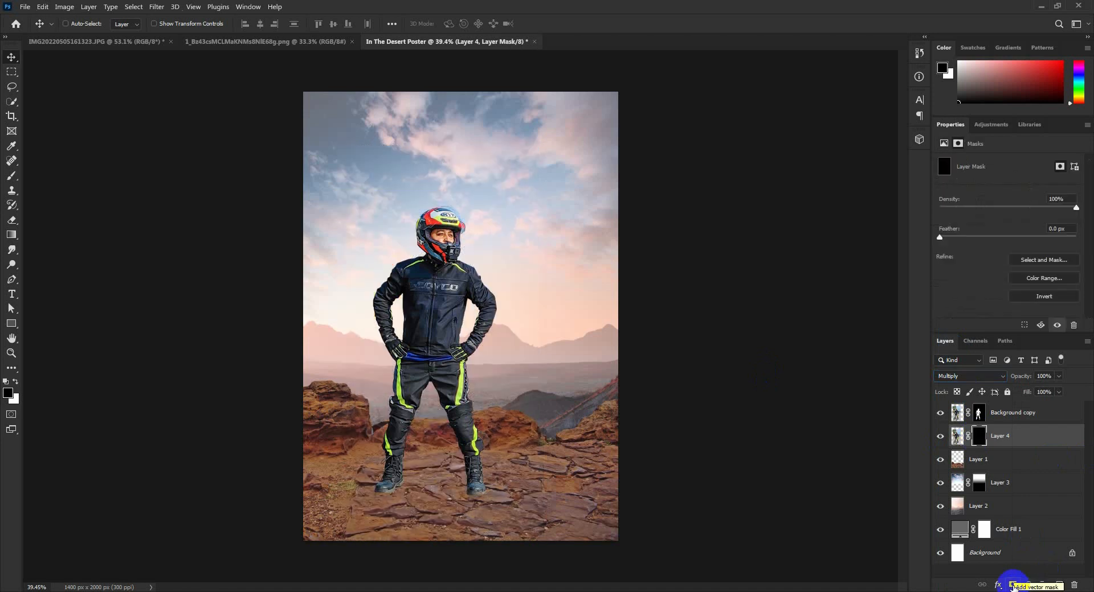
left_click(10, 176)
scroll(456, 491, "up", 6)
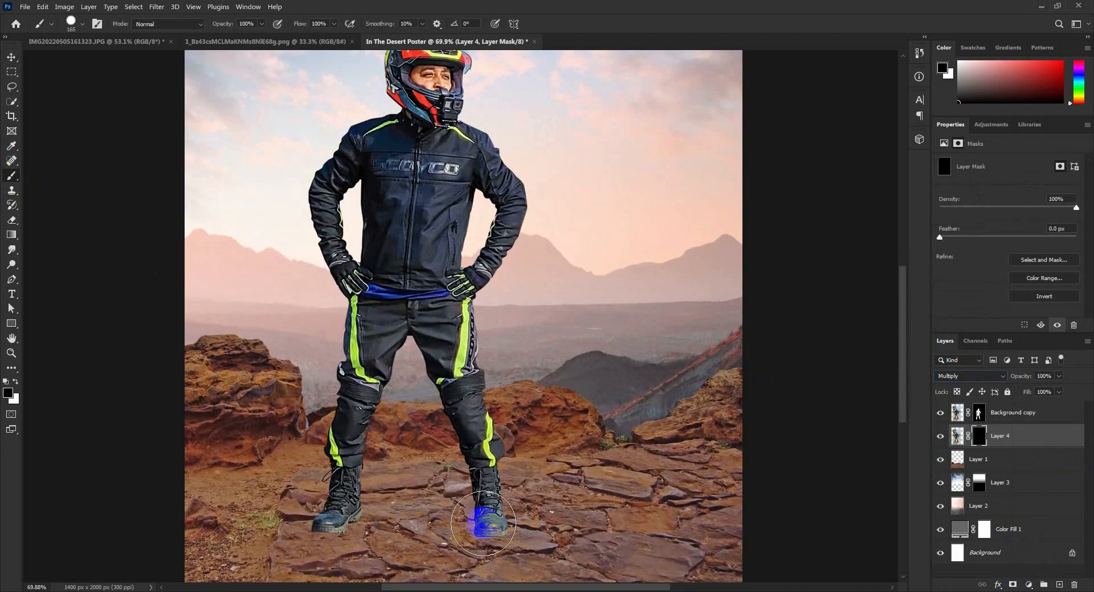
left_click(15, 381)
scroll(620, 456, "down", 3)
left_click(620, 456)
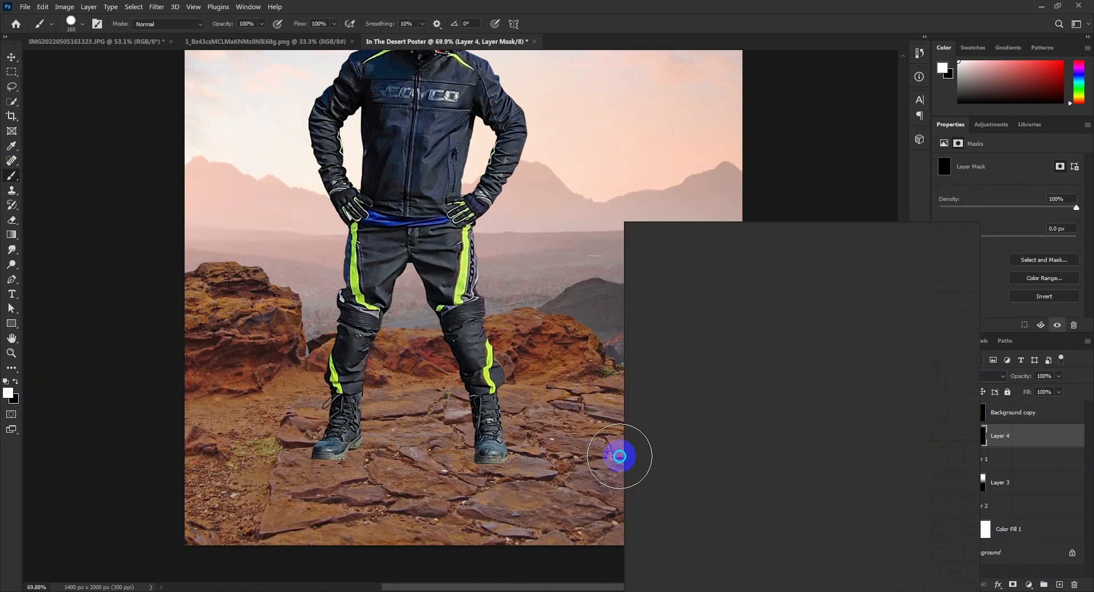
left_click(700, 376)
mouse_move(484, 451)
left_mouse_down()
mouse_move(463, 450)
mouse_move(488, 451)
mouse_move(488, 440)
mouse_move(316, 451)
mouse_move(337, 454)
left_mouse_up()
scroll(323, 484, "up", 5)
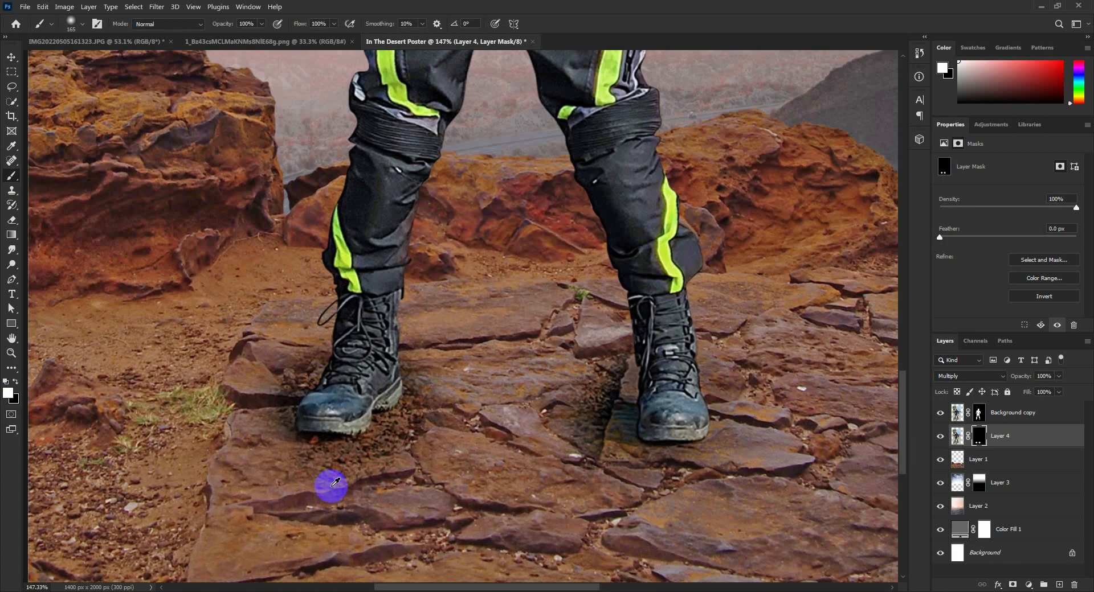
Paint black on Layer 4's mask around both boots, starting with a soft 100 px brush, to remove the excess gravel
scroll(335, 483, "up", 1)
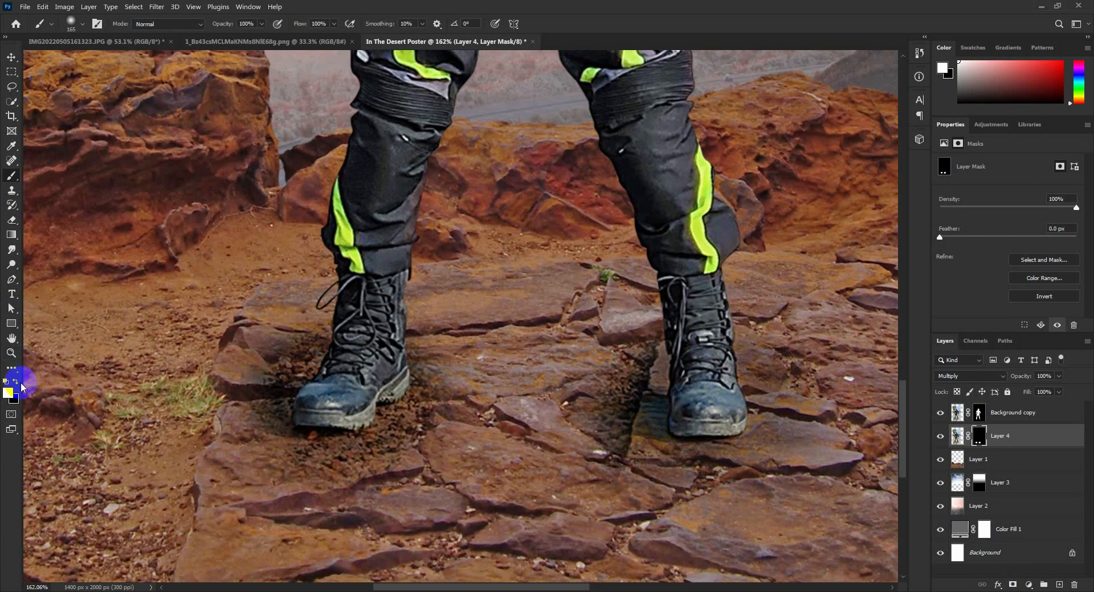
key("bracketleft")
key("bracketleft")
key("bracketleft")
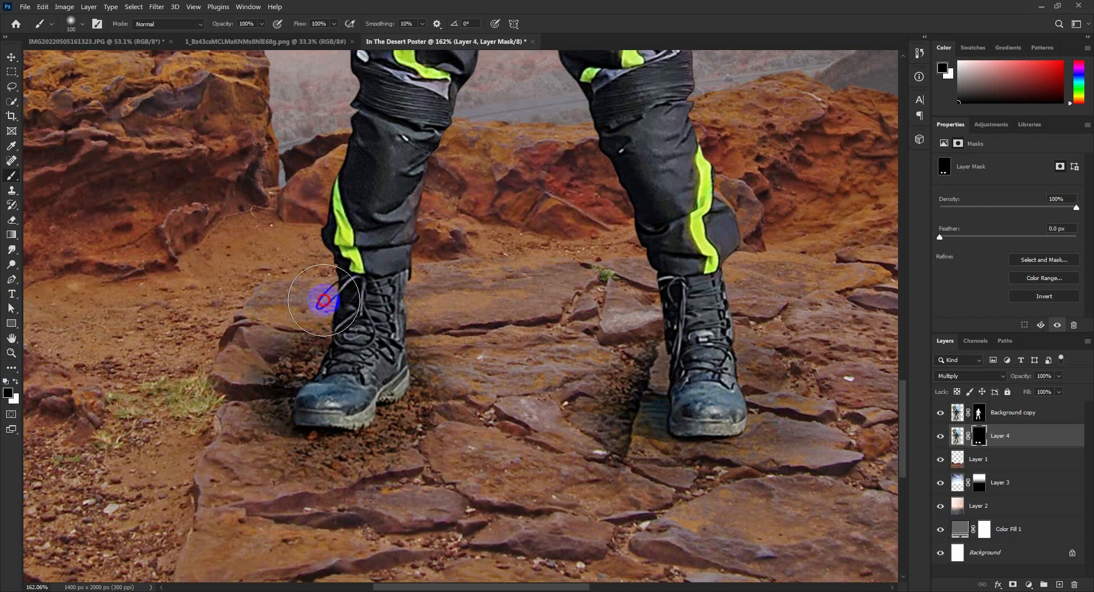
mouse_move(319, 303)
left_mouse_down()
mouse_move(248, 345)
mouse_move(427, 320)
mouse_move(440, 331)
mouse_move(410, 333)
mouse_move(458, 373)
mouse_move(456, 428)
mouse_move(429, 441)
mouse_move(454, 431)
mouse_move(424, 467)
mouse_move(360, 503)
mouse_move(293, 496)
mouse_move(233, 430)
mouse_move(238, 378)
mouse_move(263, 362)
mouse_move(240, 392)
mouse_move(181, 409)
mouse_move(249, 484)
mouse_move(375, 496)
mouse_move(270, 489)
mouse_move(416, 493)
mouse_move(448, 430)
mouse_move(423, 454)
mouse_move(471, 433)
mouse_move(412, 442)
mouse_move(535, 431)
mouse_move(593, 366)
mouse_move(646, 338)
mouse_move(599, 350)
mouse_move(758, 336)
mouse_move(722, 339)
mouse_move(900, 378)
mouse_move(845, 375)
mouse_move(836, 361)
mouse_move(829, 407)
mouse_move(840, 413)
mouse_move(791, 514)
mouse_move(640, 537)
mouse_move(576, 511)
mouse_move(592, 497)
mouse_move(586, 434)
mouse_move(569, 451)
mouse_move(572, 464)
mouse_move(576, 422)
mouse_move(658, 527)
mouse_move(718, 527)
mouse_move(663, 537)
mouse_move(824, 454)
mouse_move(813, 450)
mouse_move(820, 381)
mouse_move(802, 491)
mouse_move(652, 502)
mouse_move(596, 386)
mouse_move(568, 470)
mouse_move(767, 522)
mouse_move(373, 469)
mouse_move(473, 434)
mouse_move(471, 407)
left_mouse_up()
key("bracketright")
key("bracketright")
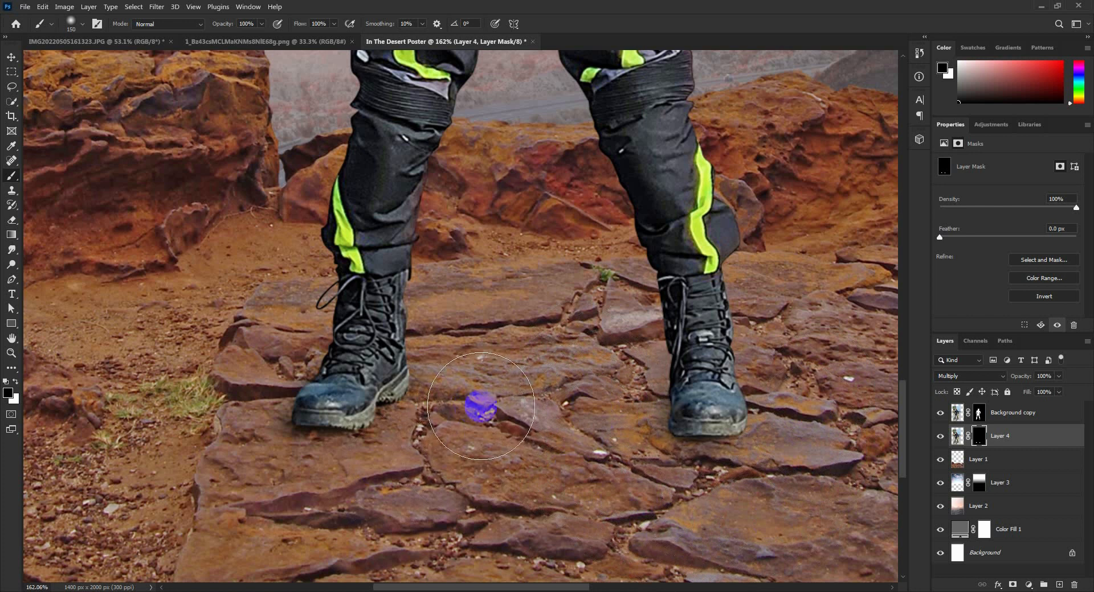
Paint white on Layer 4's mask along the soles of both boots with a small brush of about 40 px to add contact shadows
key("bracketleft")
key("bracketleft")
left_click(16, 381)
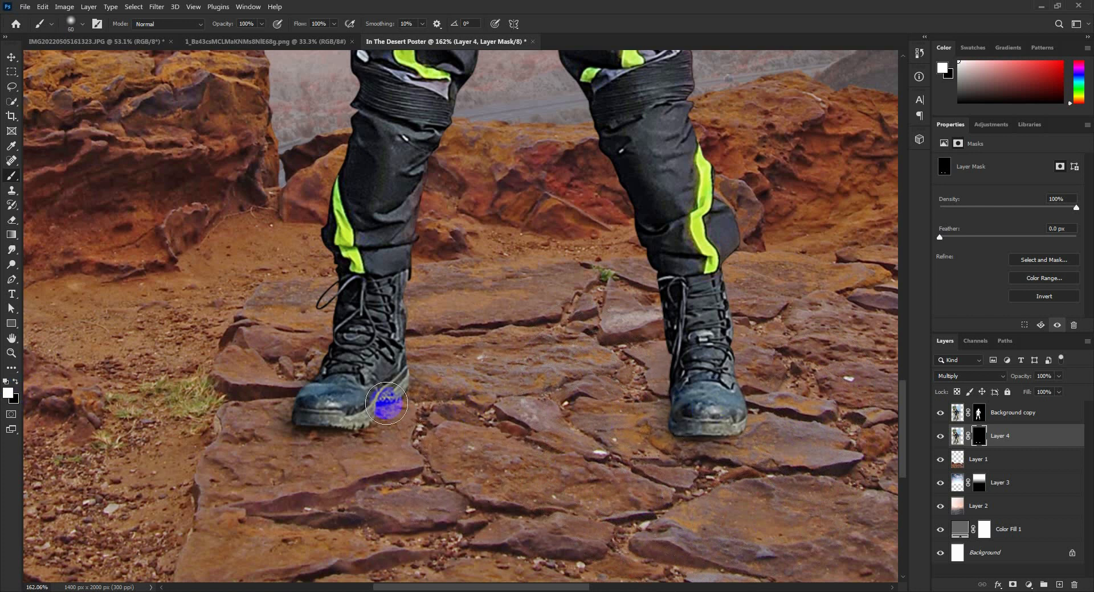
key("bracketleft")
key("bracketleft")
key("bracketleft")
key("bracketleft")
key("bracketleft")
key("bracketleft")
mouse_move(693, 424)
left_mouse_down()
mouse_move(720, 420)
mouse_move(683, 428)
mouse_move(732, 427)
left_mouse_up()
key("bracketleft")
mouse_move(340, 424)
left_mouse_down()
mouse_move(307, 421)
mouse_move(359, 408)
mouse_move(389, 383)
mouse_move(372, 408)
mouse_move(298, 424)
left_mouse_up()
mouse_move(690, 412)
left_mouse_down()
mouse_move(682, 418)
mouse_move(695, 393)
mouse_move(706, 420)
mouse_move(727, 402)
left_mouse_up()
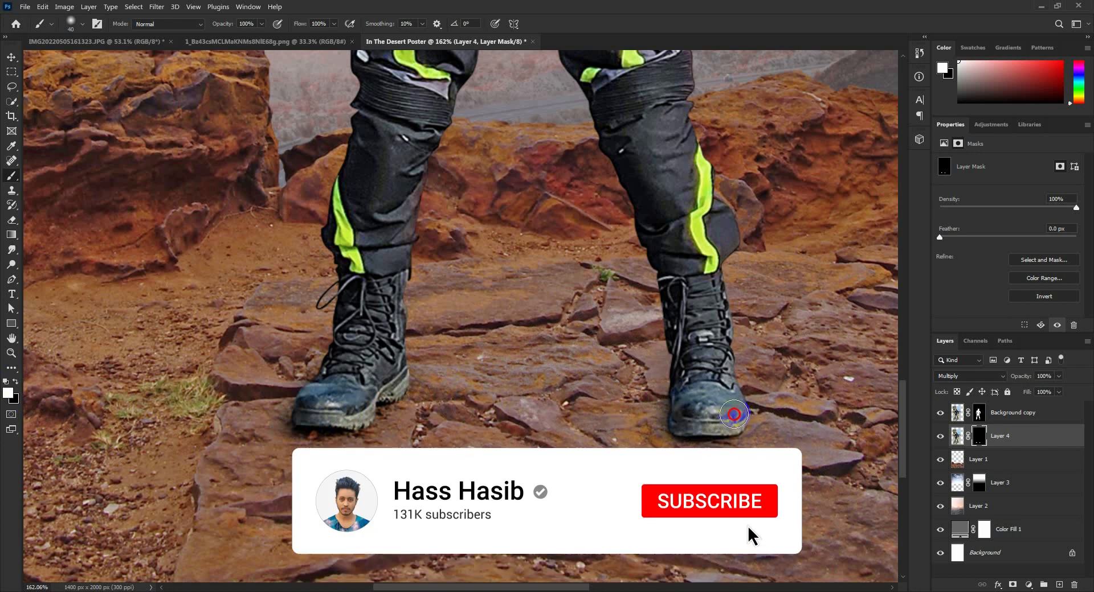
Paint black on Layer 4's mask on the ground beside the boot at the rocks' right to clean up the shadow
left_click(15, 383)
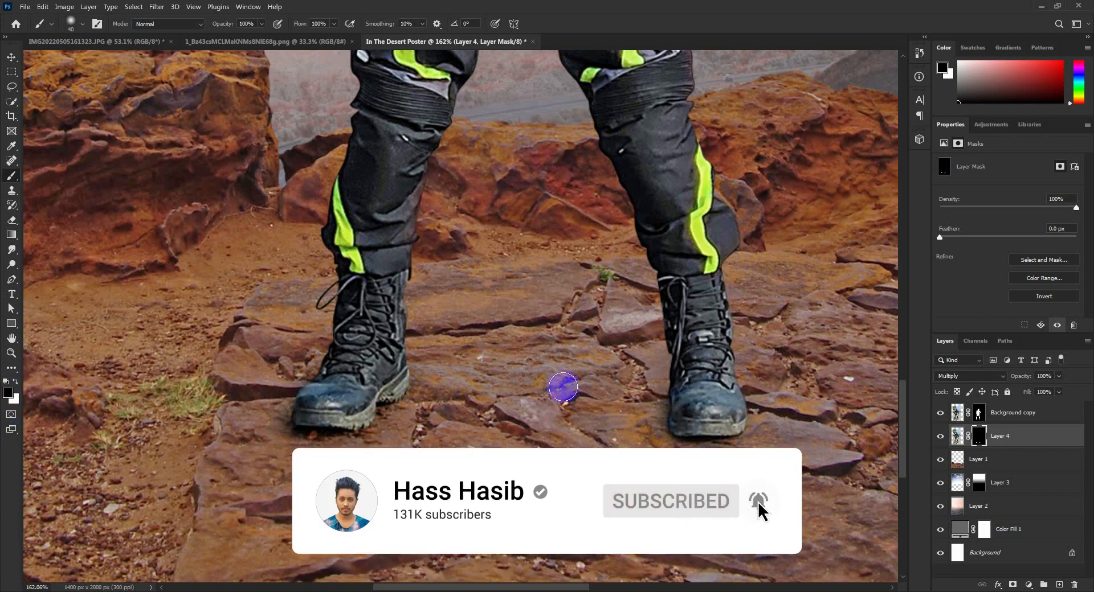
left_click_drag(640, 421, 621, 441)
scroll(666, 391, "down", 1)
scroll(666, 391, "down", 6)
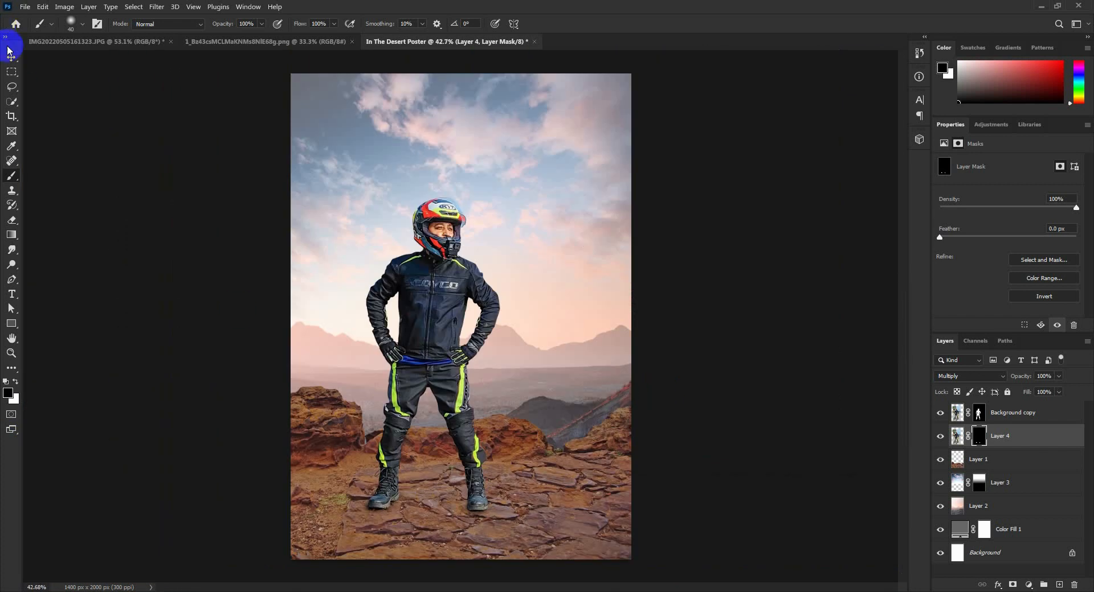
Lower Layer 4's opacity to 80% and move both rider layers to about X 96, Y 250 px
left_click(9, 53)
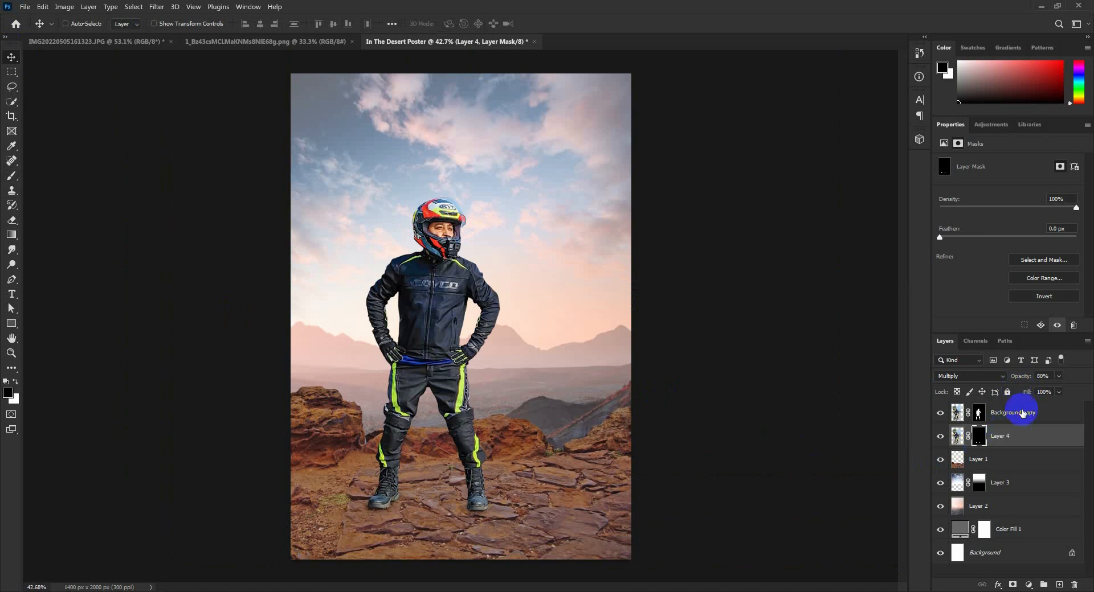
left_click(1019, 414, "shift")
mouse_move(485, 406)
left_mouse_down()
mouse_move(472, 414)
mouse_move(473, 400)
left_mouse_up()
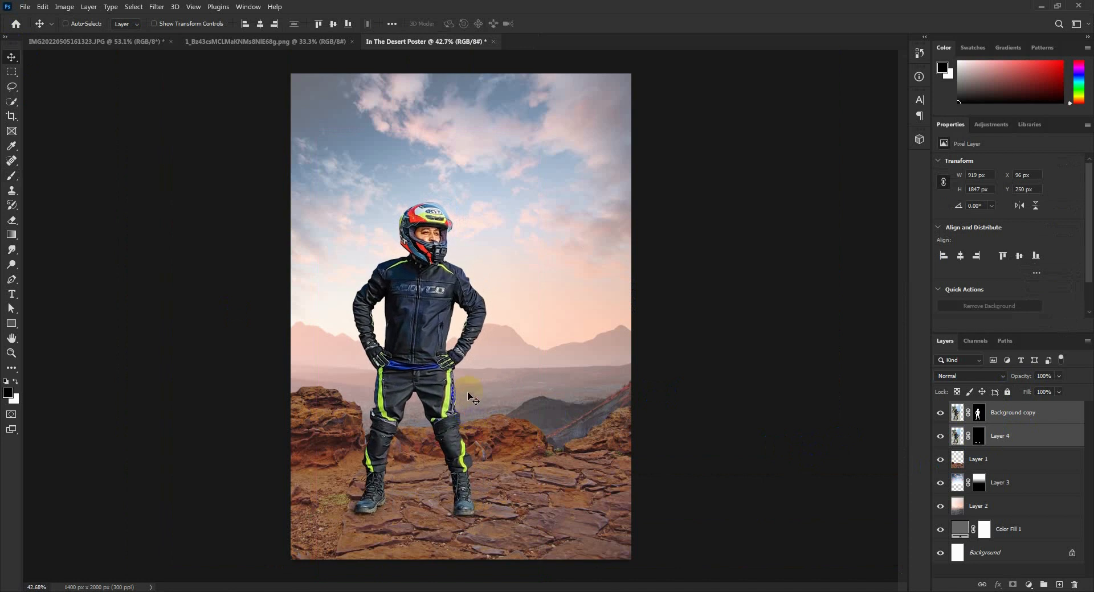
In the stop-sign photo, start a Pen tool path around the pole's base, from its lower left corner up to the pole
left_click(316, 41)
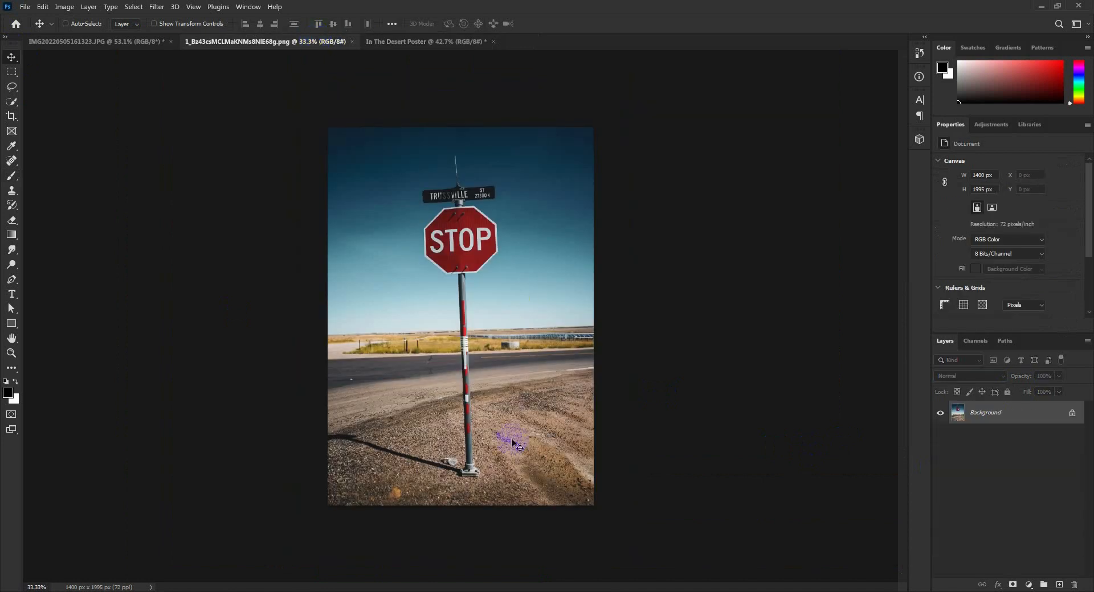
left_click(11, 279)
scroll(455, 492, "up", 10)
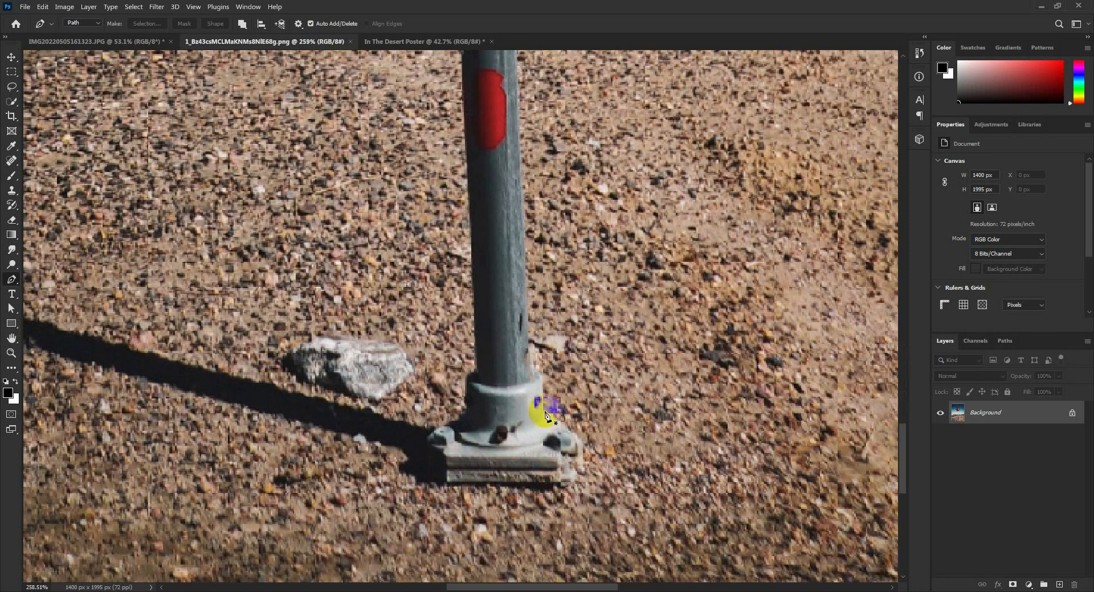
left_click(448, 481)
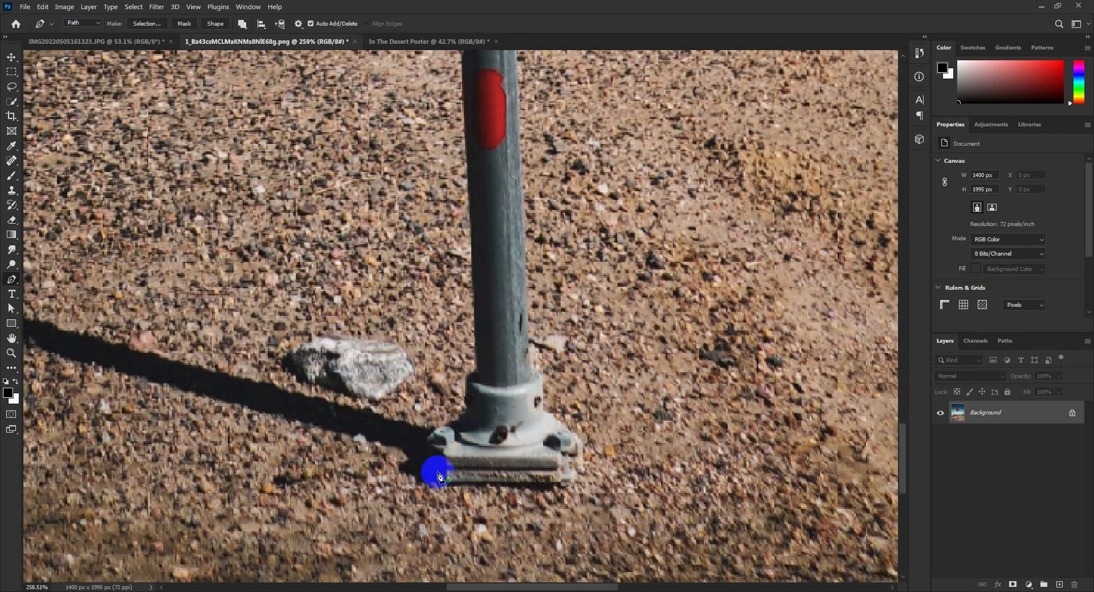
left_click(429, 465)
left_click(466, 415)
scroll(481, 373, "down", 6)
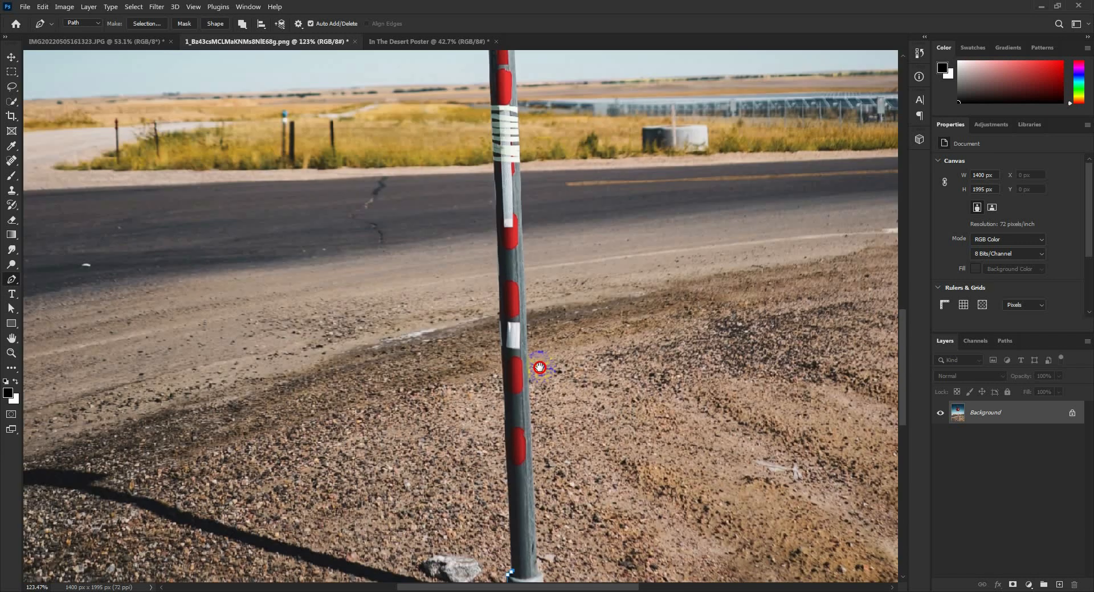
Continue the Pen path up the pole's left side and around the stop sign's left-hand corners to its upper left corner
scroll(539, 368, "up", 5)
scroll(508, 220, "up", 4)
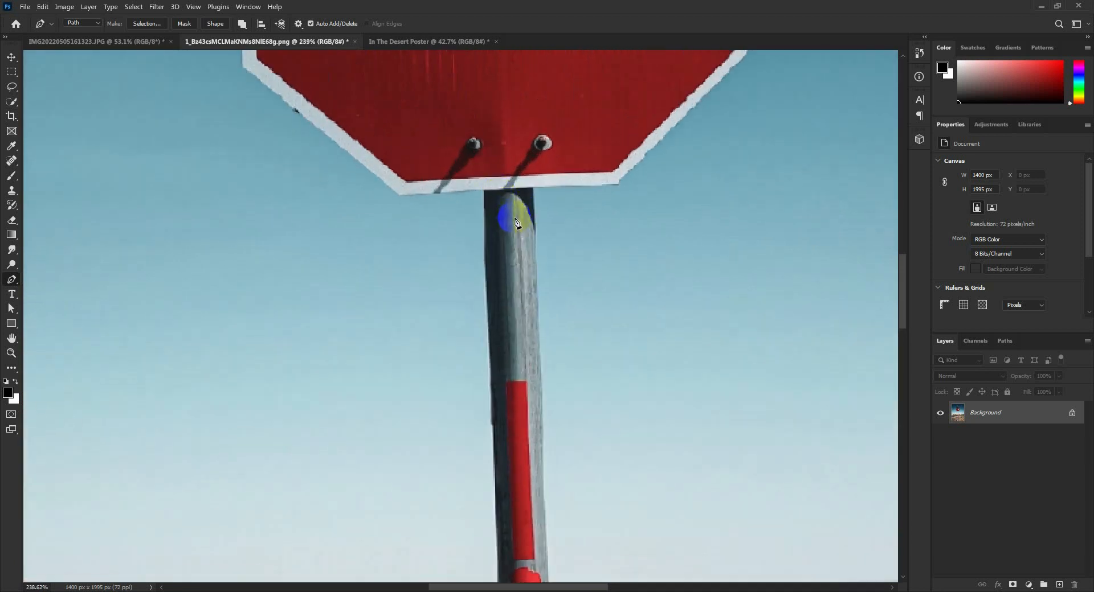
left_click(485, 193)
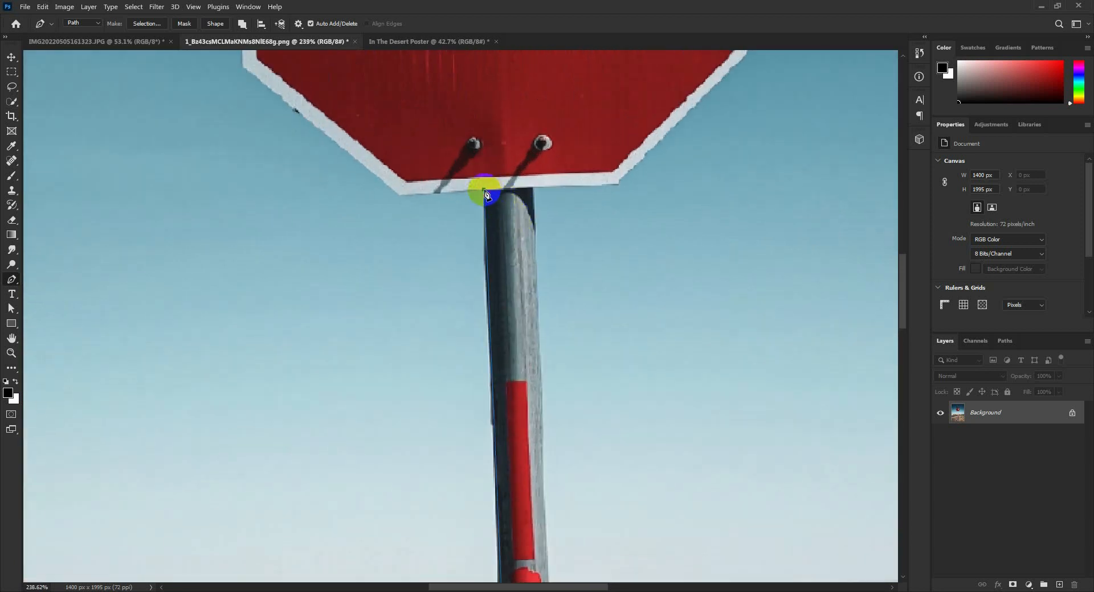
scroll(473, 191, "up", 3)
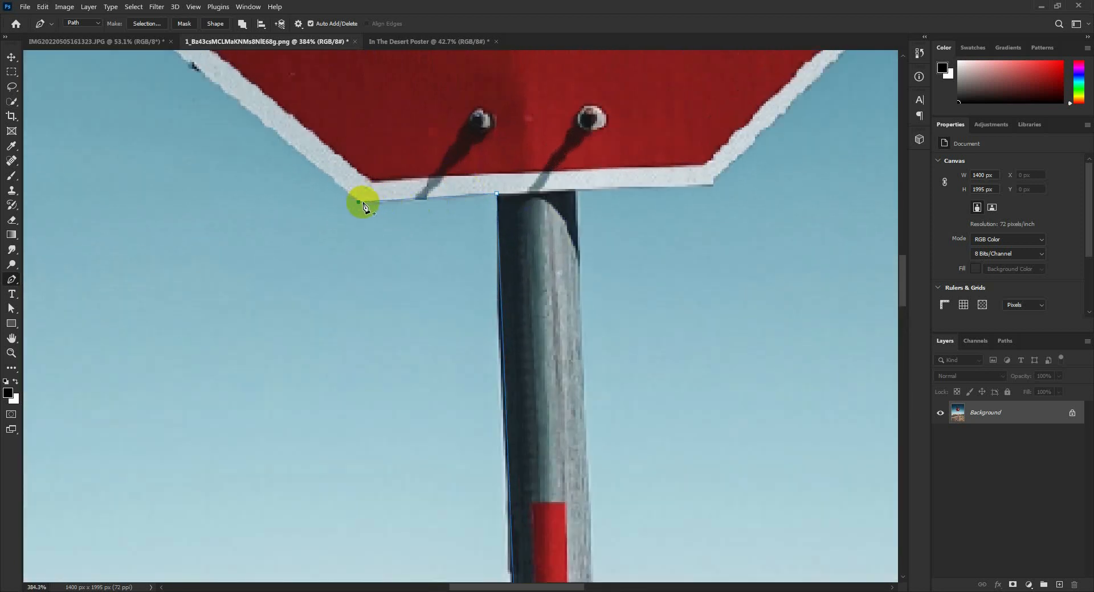
left_click_drag(407, 187, 567, 334)
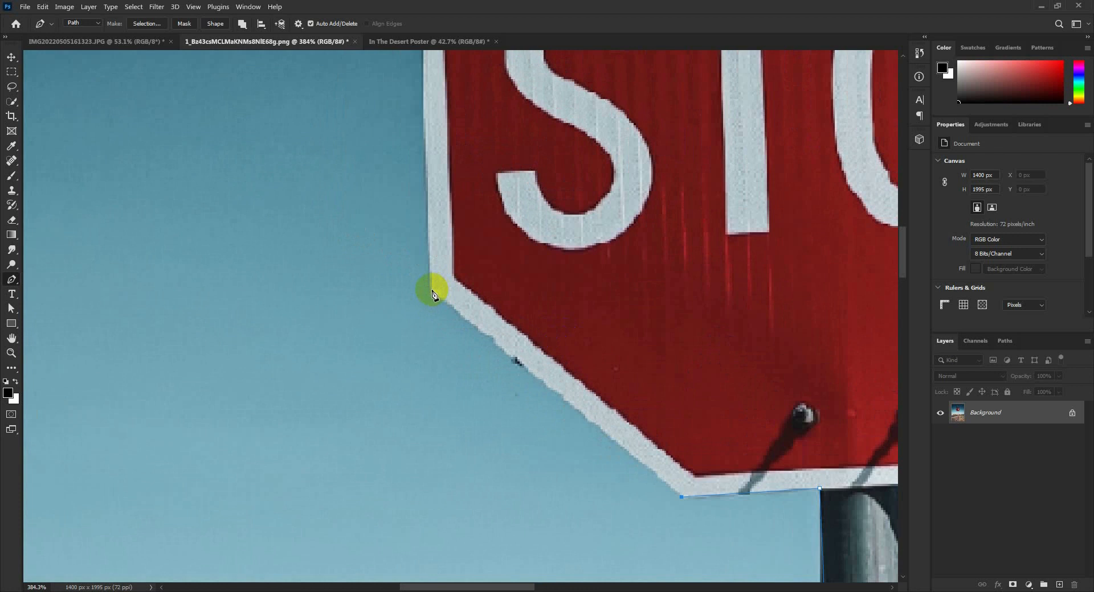
left_click(431, 294)
left_click_drag(464, 230, 507, 398)
left_click(505, 357)
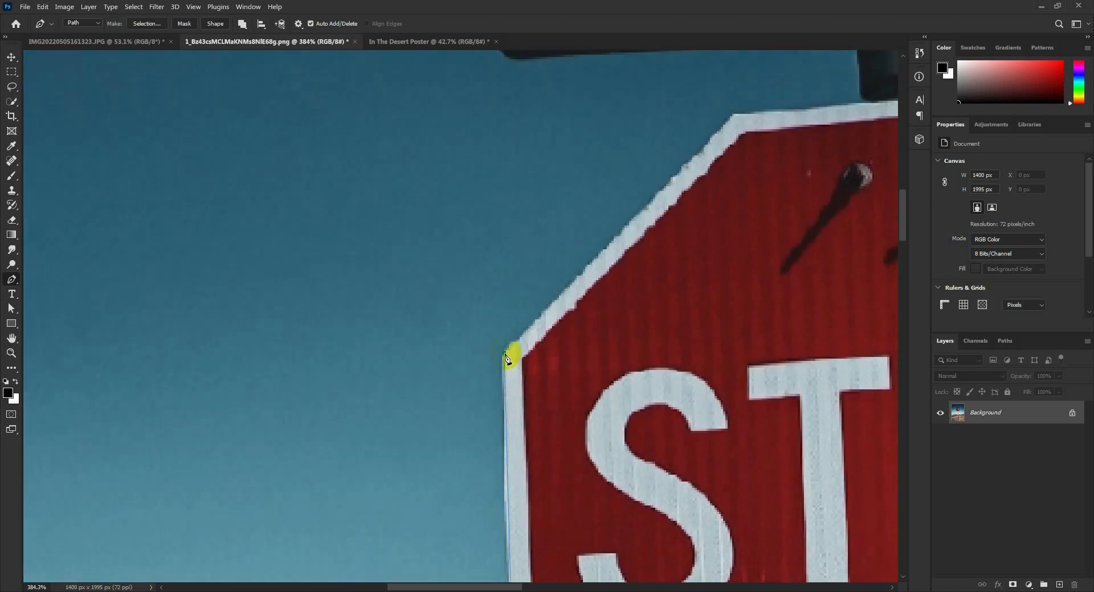
left_click_drag(585, 325, 339, 459)
left_click(500, 256)
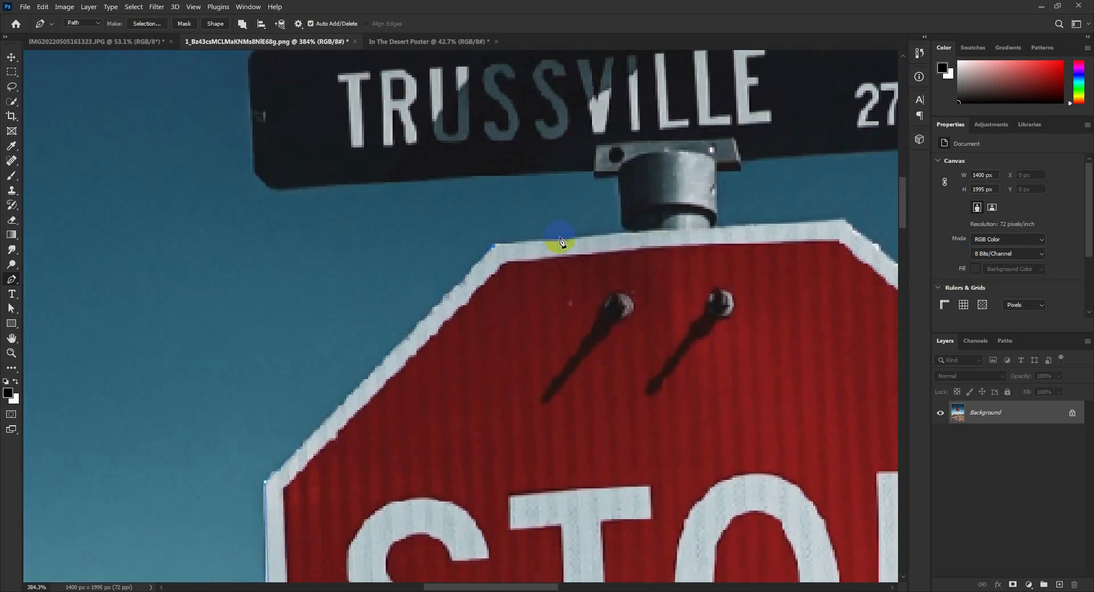
Extend the path around the left of the metal bracket and along the street-name sign's lower edge and rounded left end
left_click(624, 229)
left_click(596, 176)
left_click(290, 189)
left_click_drag(371, 218, 603, 262)
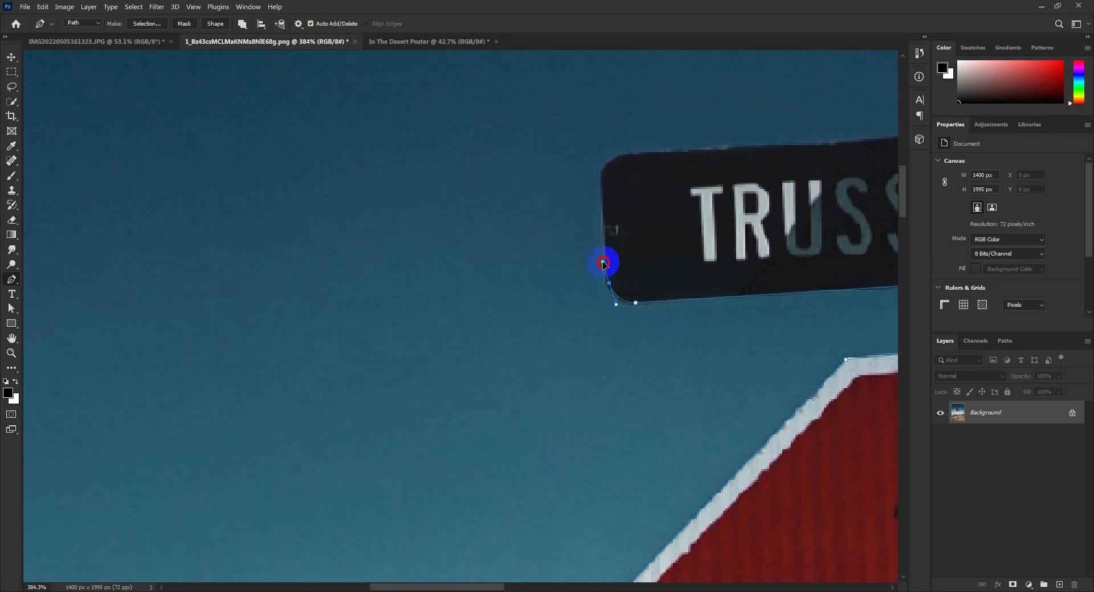
left_click(611, 284)
left_click(602, 173)
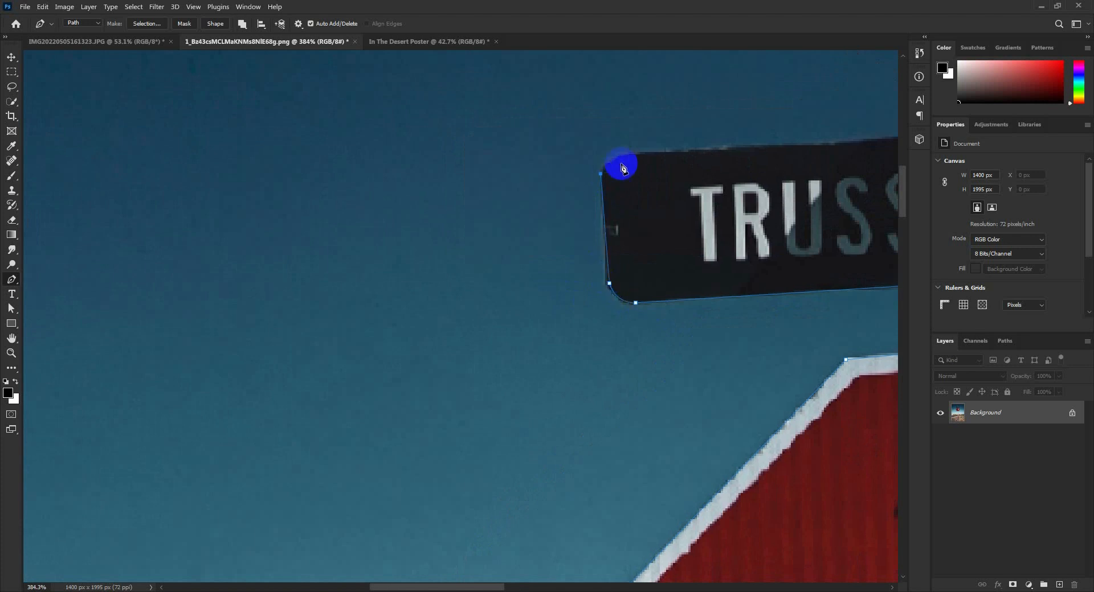
mouse_move(631, 153)
left_mouse_down()
mouse_move(659, 149)
mouse_move(632, 157)
left_mouse_up()
left_click_drag(739, 183, 447, 267)
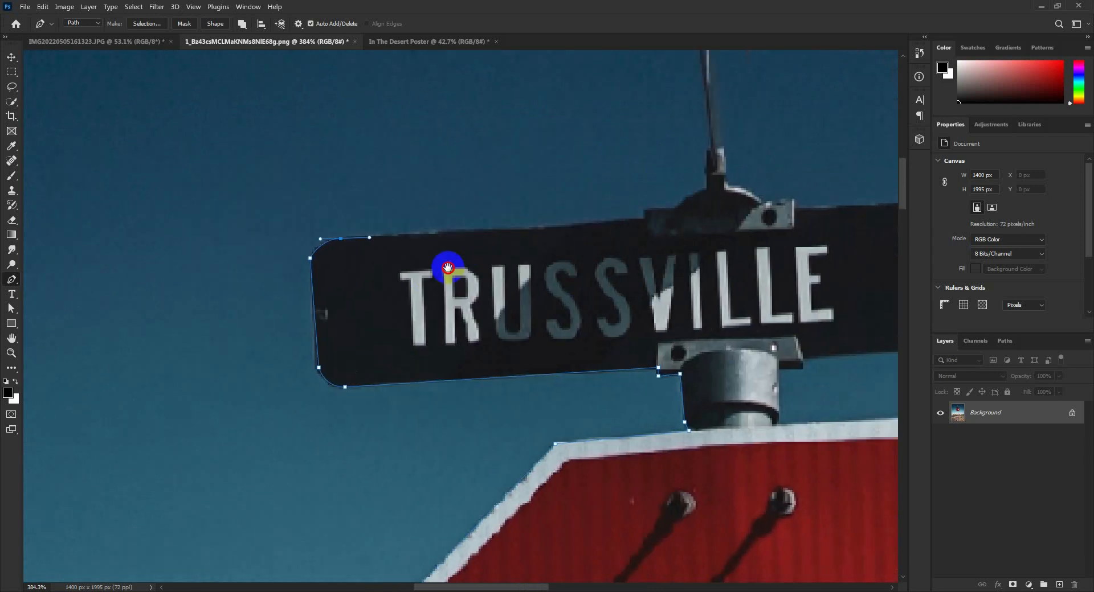
Extend the path along the street-name sign's upper edge, over the left of the clamp and up to the antenna's tip
left_click(646, 222)
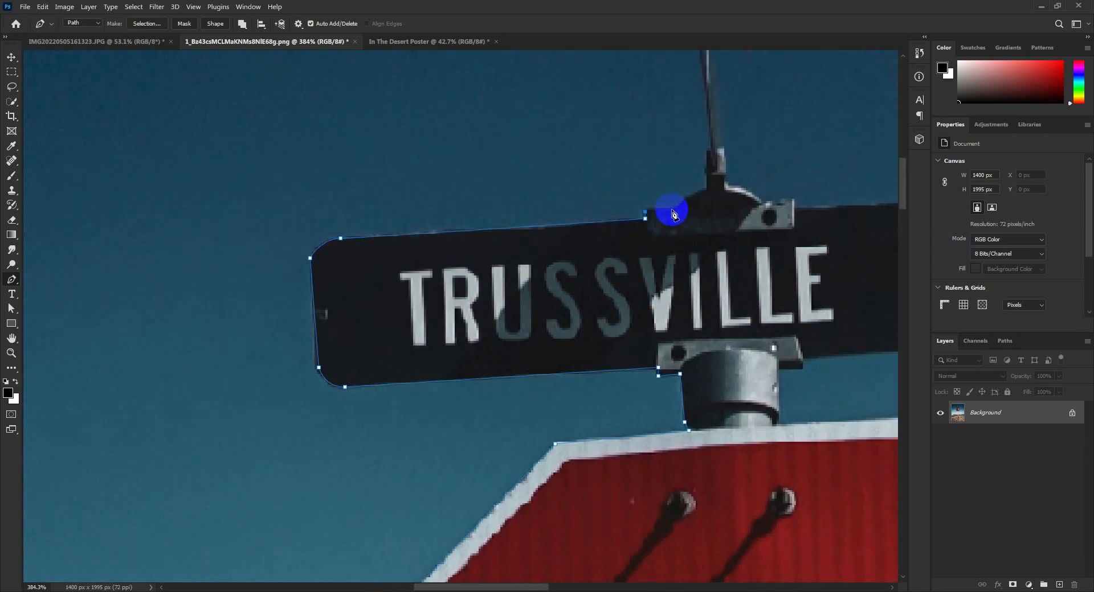
left_click_drag(707, 190, 627, 371)
left_click(707, 191, "alt")
scroll(636, 421, "down", 3)
scroll(634, 412, "up", 3)
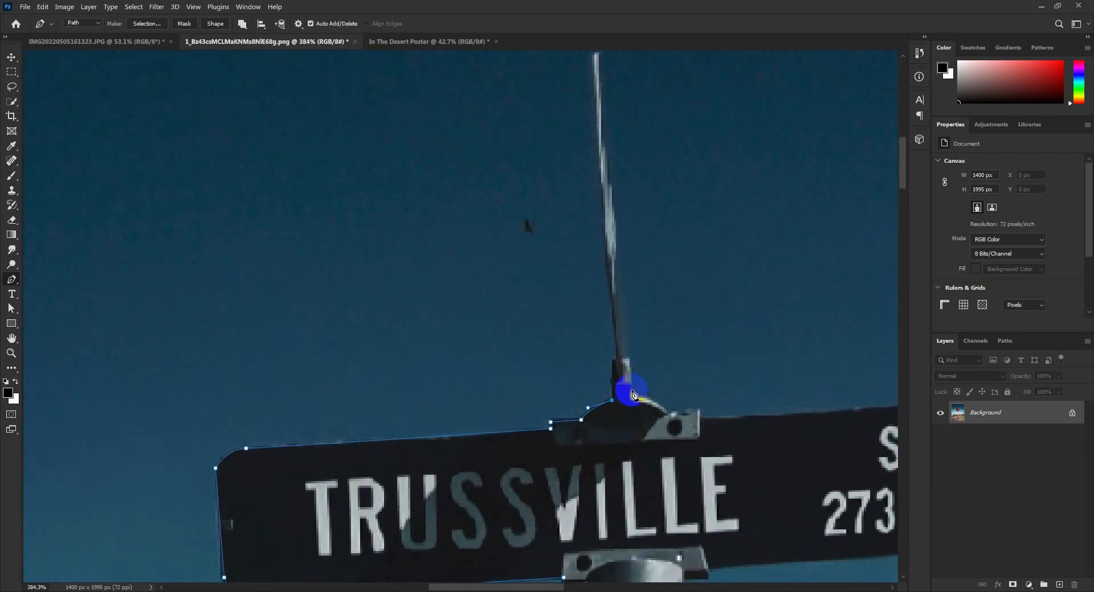
left_click(615, 385)
scroll(618, 365, "up", 3)
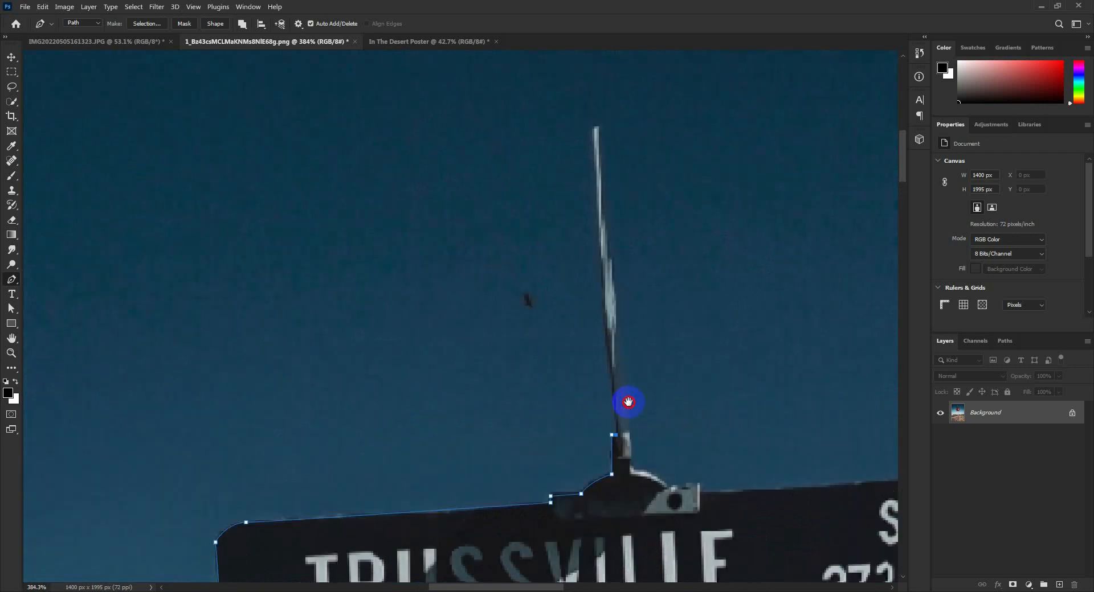
left_click(594, 136)
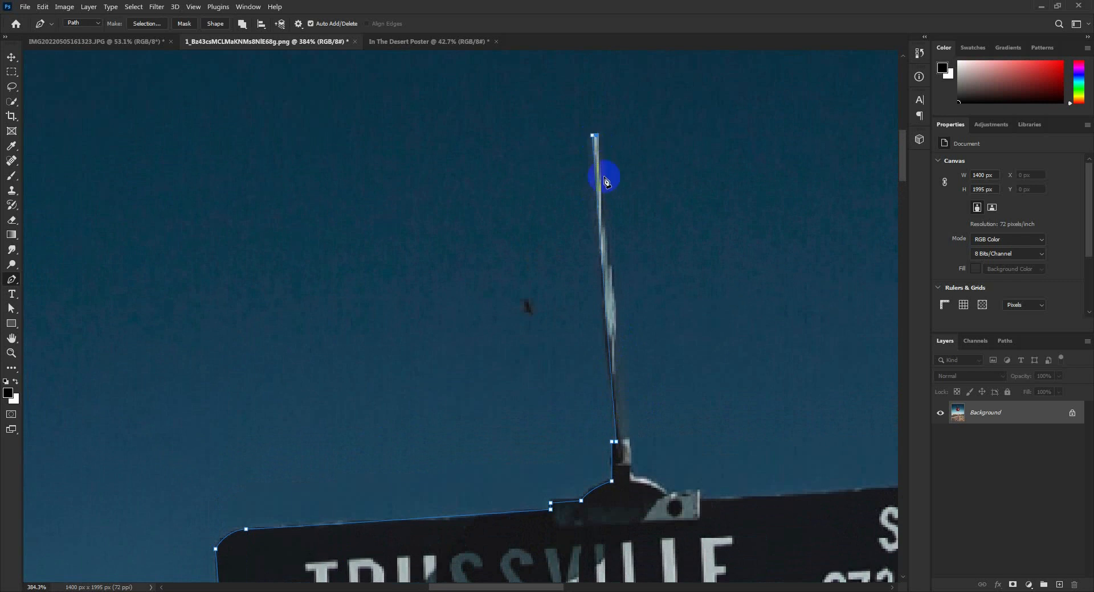
Bring the path down the antenna's right side and over the right half of the upper clamp
left_click(626, 442)
left_click(629, 472)
left_click(631, 479)
left_click_drag(669, 498, 680, 513)
left_click_drag(700, 500, 336, 395)
Trace the path around the street-name sign's rounded right end and back along its lower edge to the bracket
left_click(673, 374)
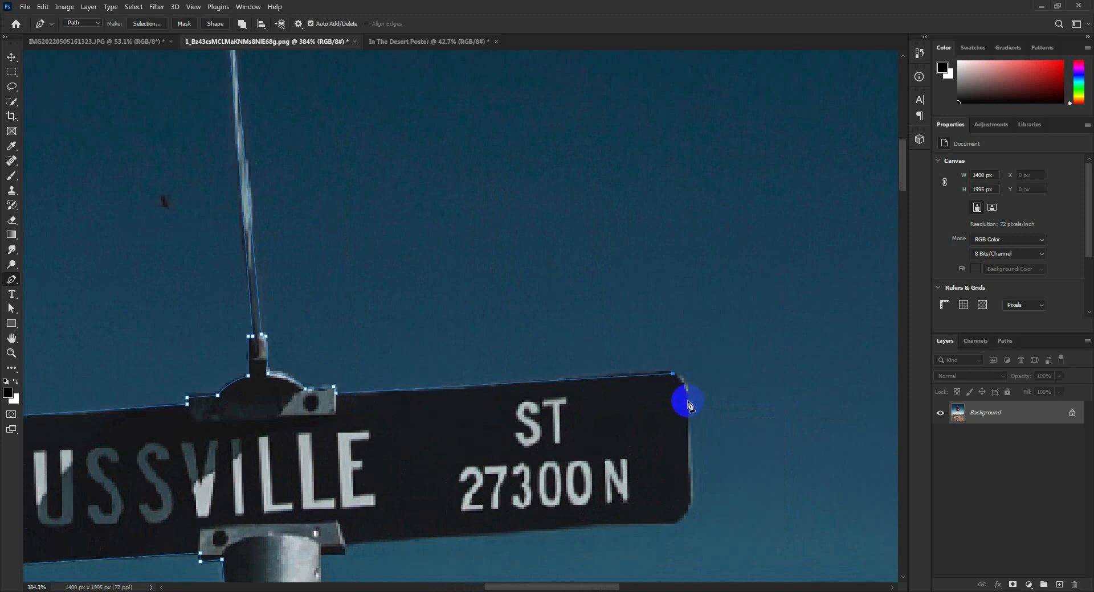
left_click(688, 383)
left_click(689, 424)
left_click(691, 503)
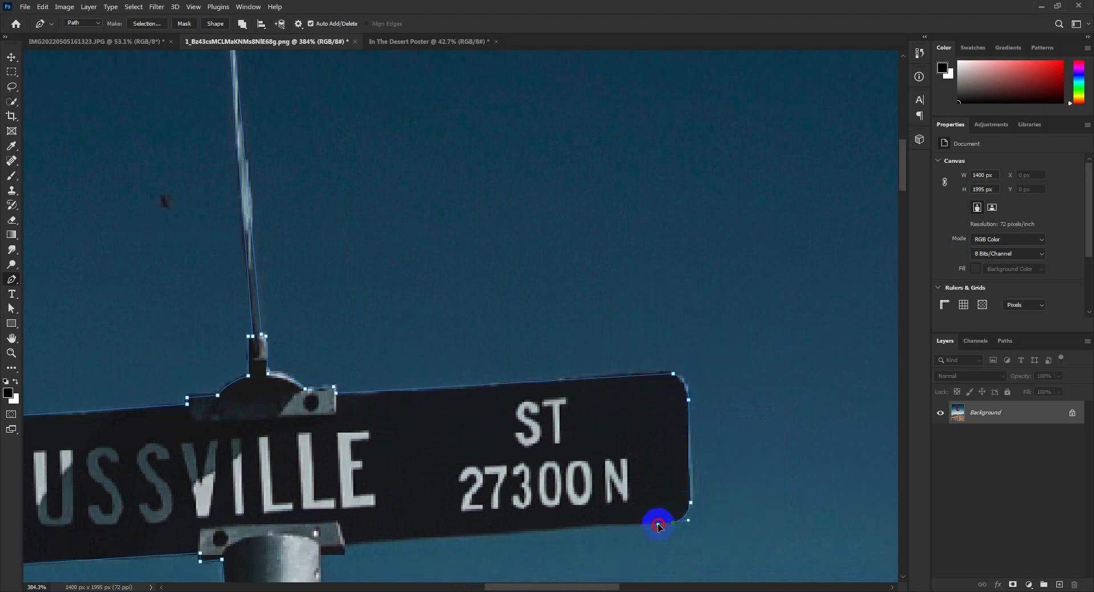
left_click(658, 525)
left_click_drag(349, 548, 641, 400)
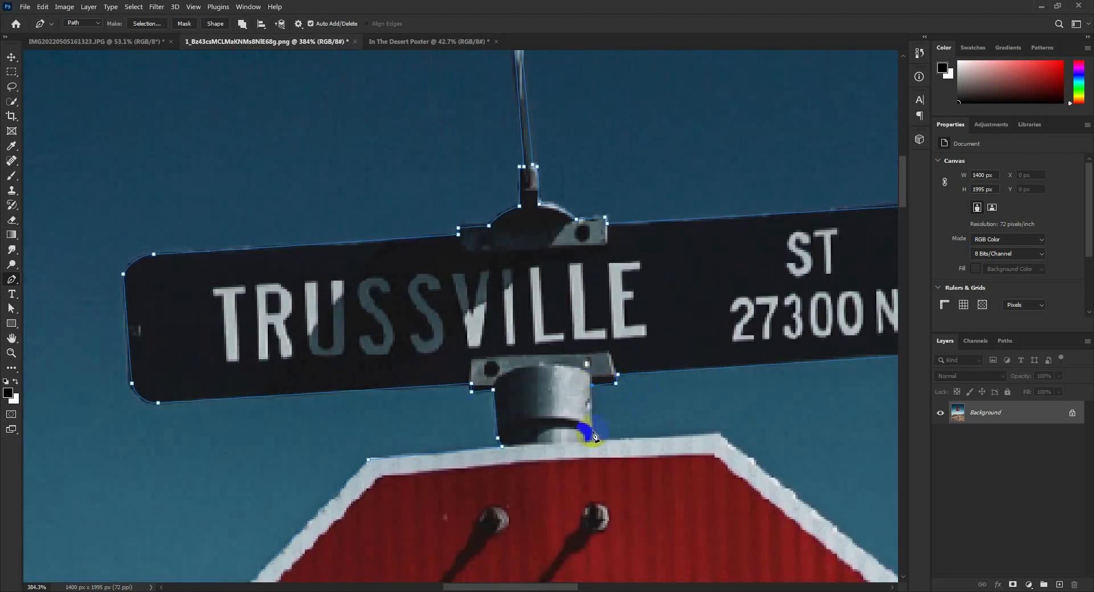
Trace the path around the stop sign's right-hand corners, down the pole's right side and around the right of its base
left_click(717, 442)
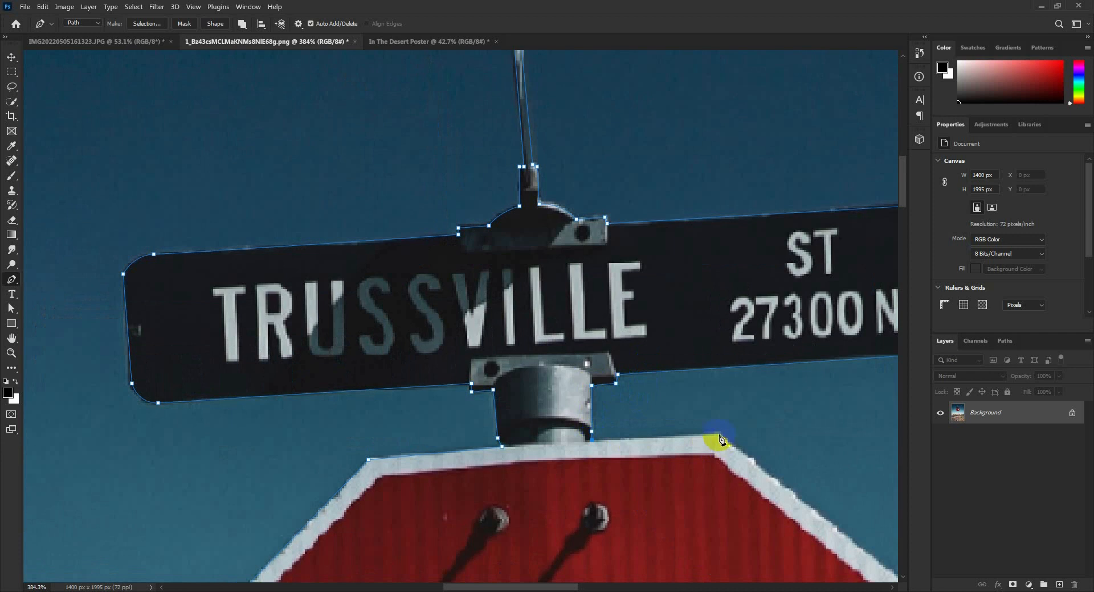
left_click_drag(752, 443, 615, 359)
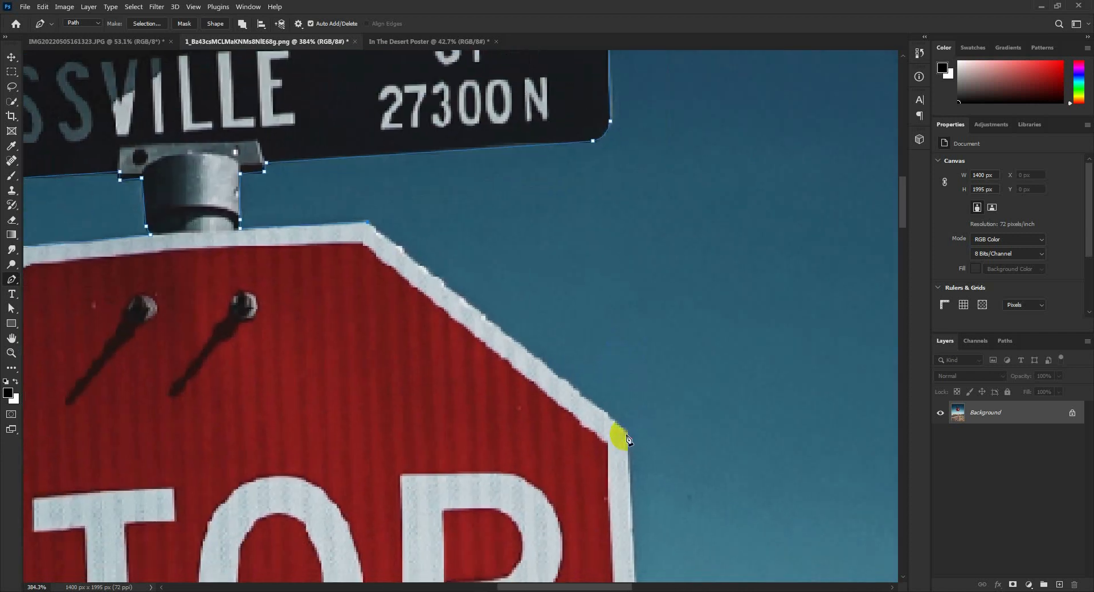
left_click(626, 439)
scroll(620, 399, "down", 5)
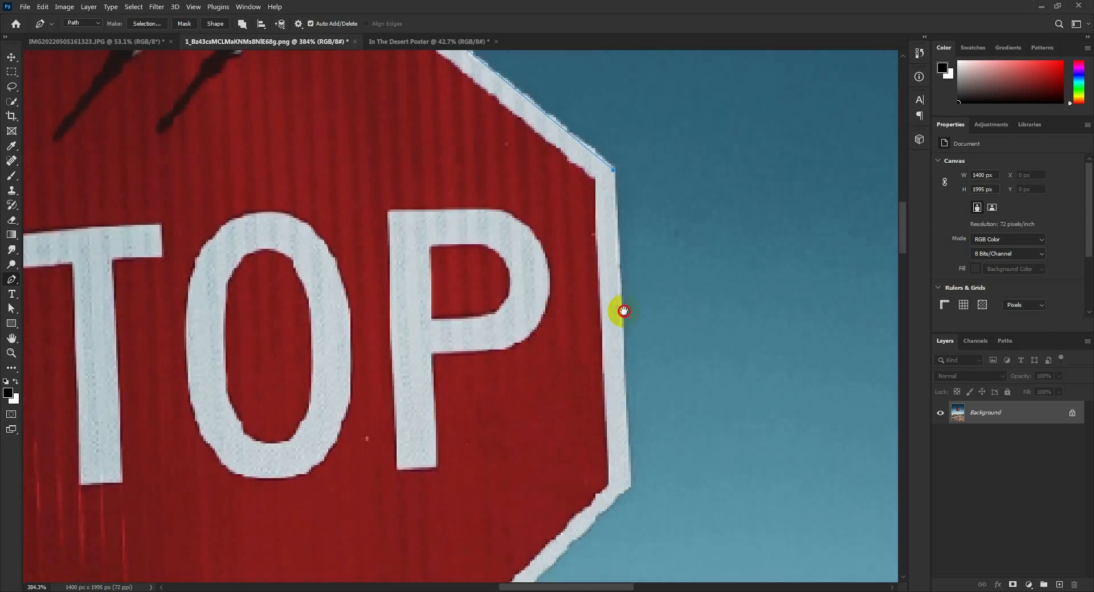
left_click(629, 487)
scroll(650, 358, "down", 6)
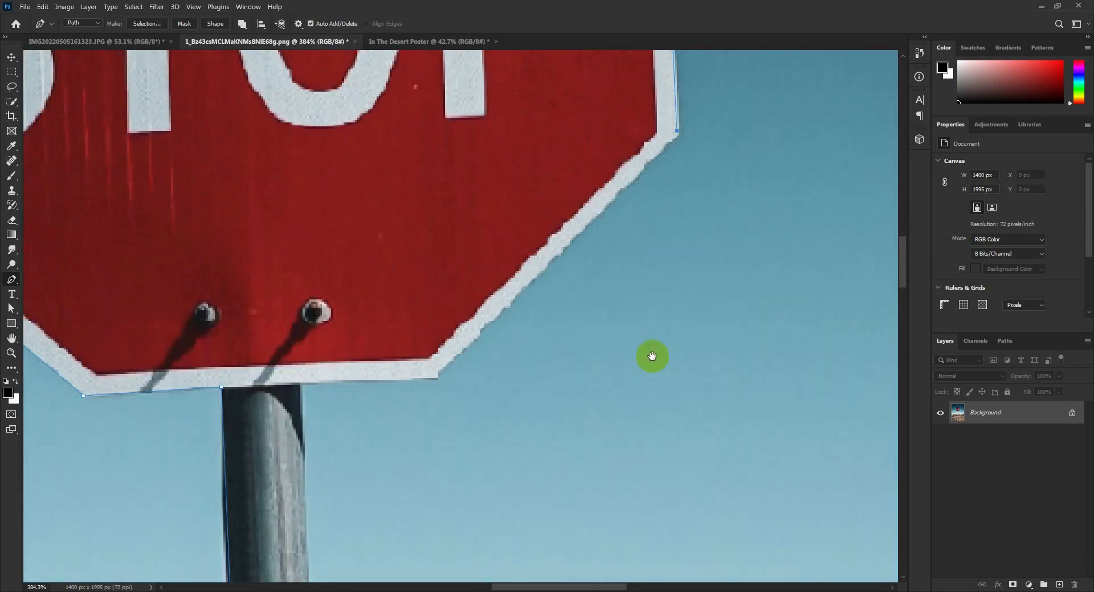
left_click(437, 376)
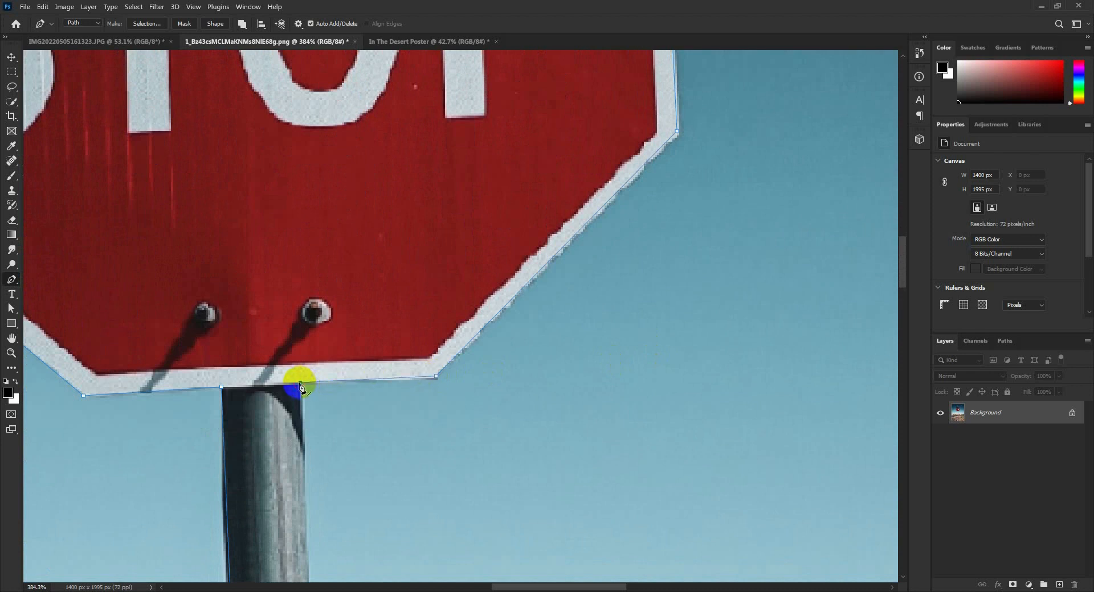
scroll(400, 199, "down", 20)
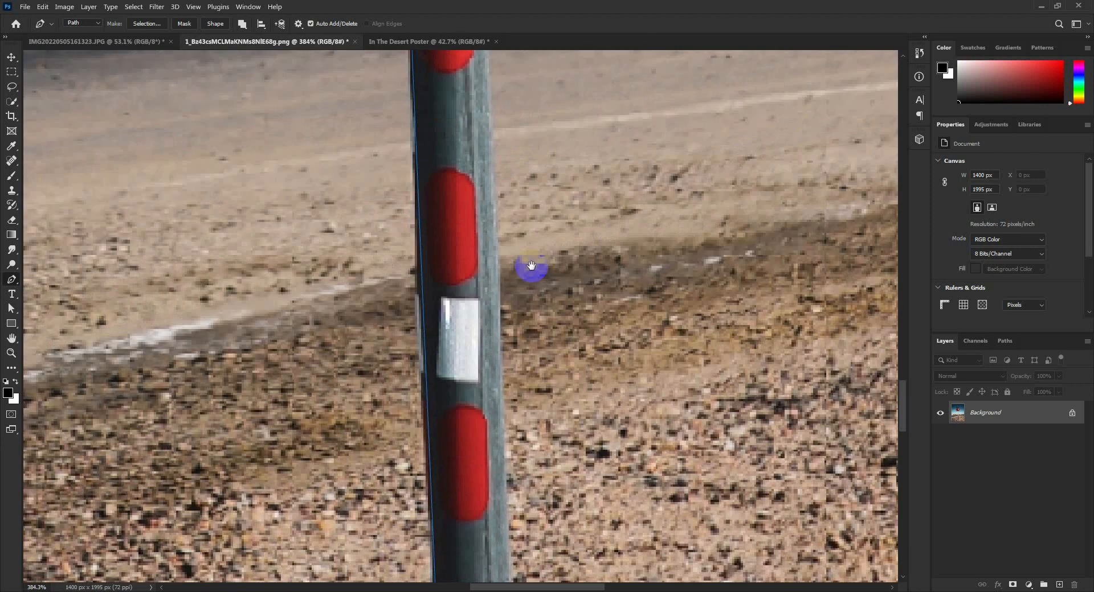
scroll(531, 265, "down", 15)
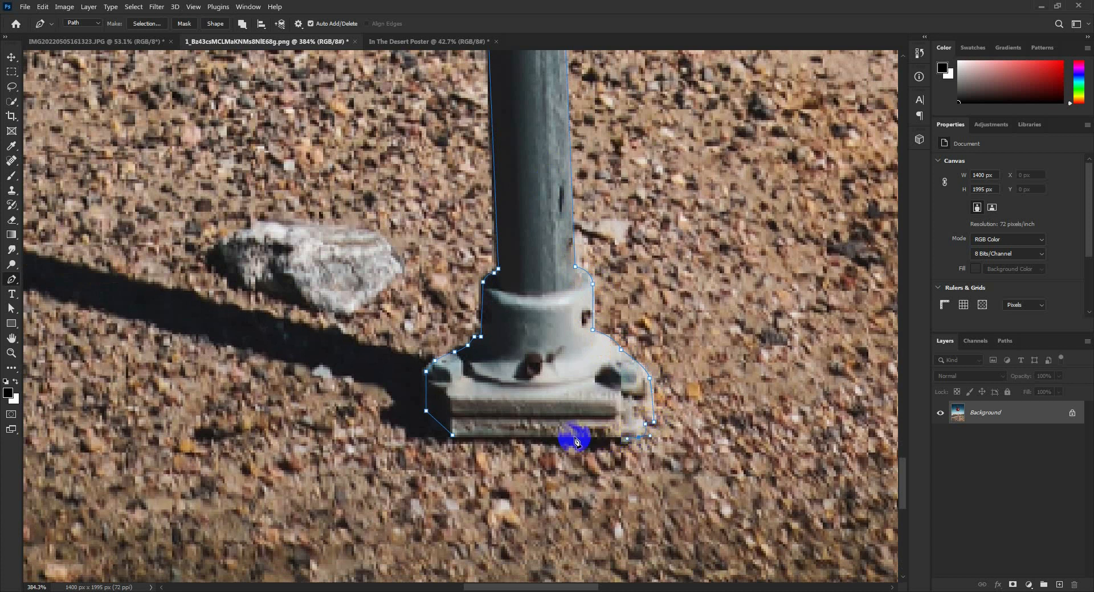
Close the path at the base's lower left corner, convert it to a selection and mask the layer with it
left_click(454, 436)
scroll(455, 440, "down", 15)
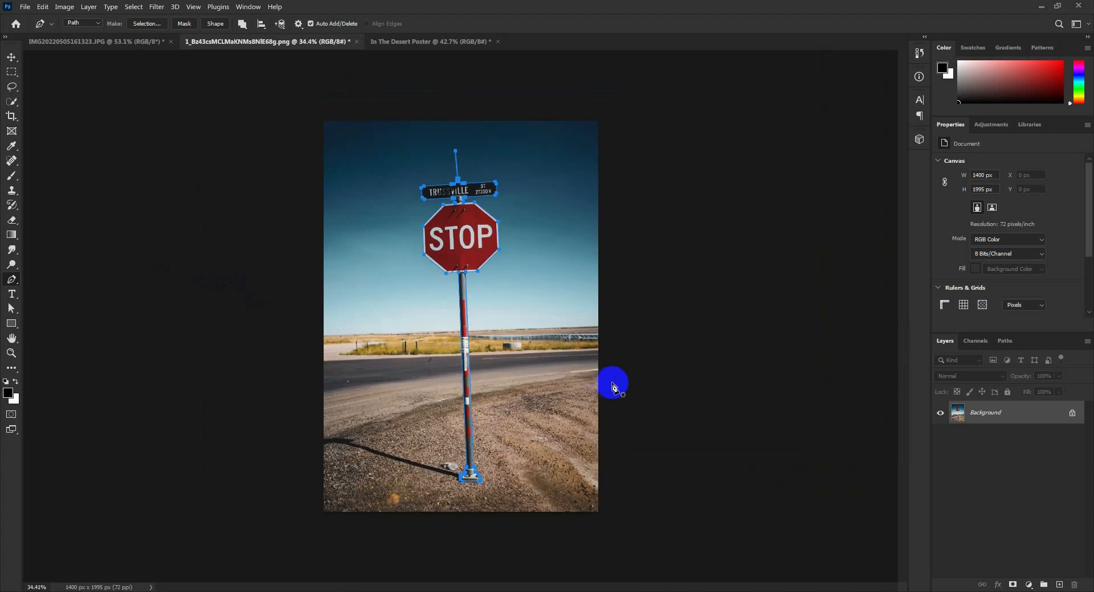
key("ctrl+Return")
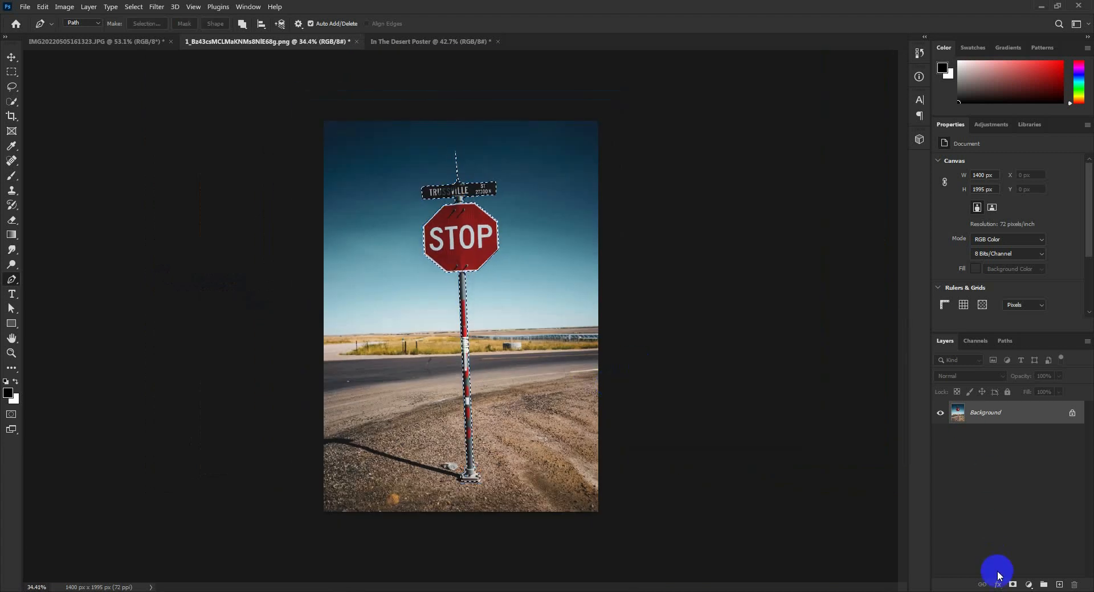
left_click(1013, 585)
Bring the cut-out stop sign into the In The Desert Poster document and convert its layer to a smart object
left_click(9, 64)
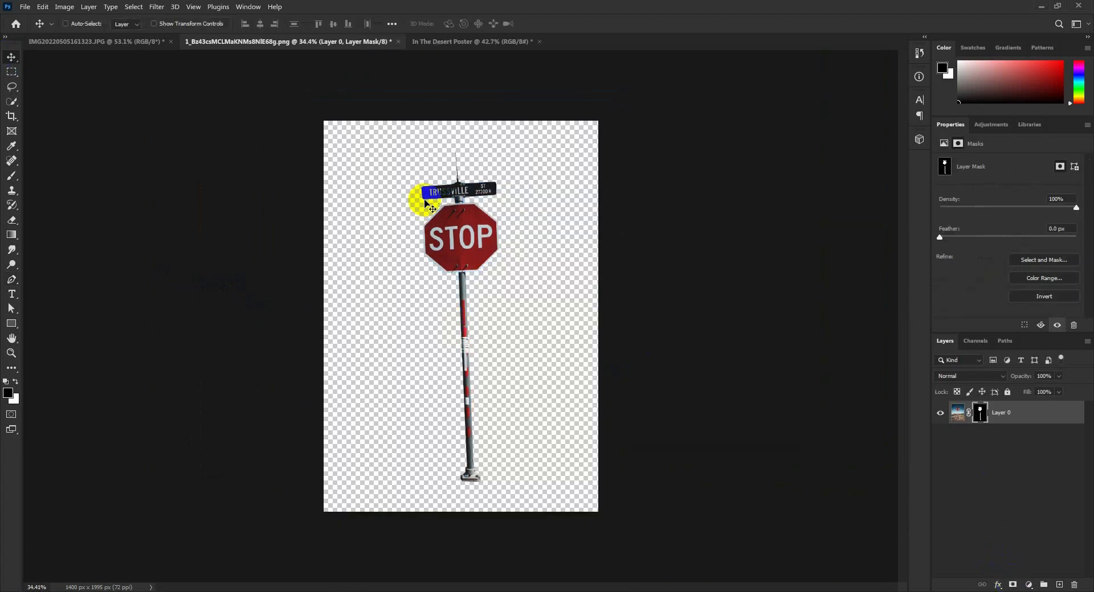
left_click_drag(463, 237, 572, 313)
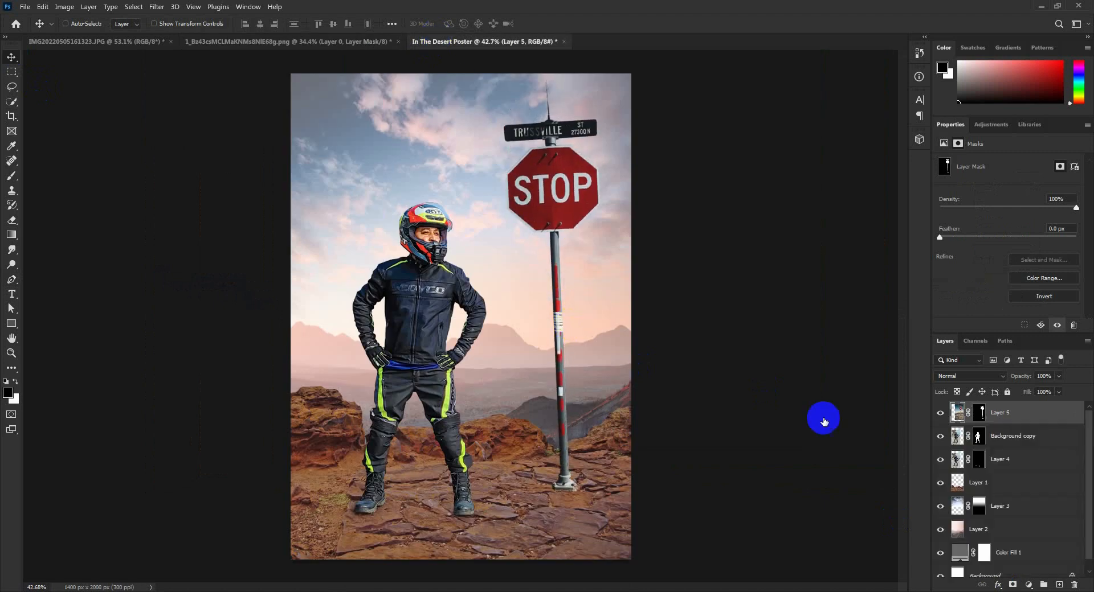
right_click(1034, 414)
left_click(943, 273)
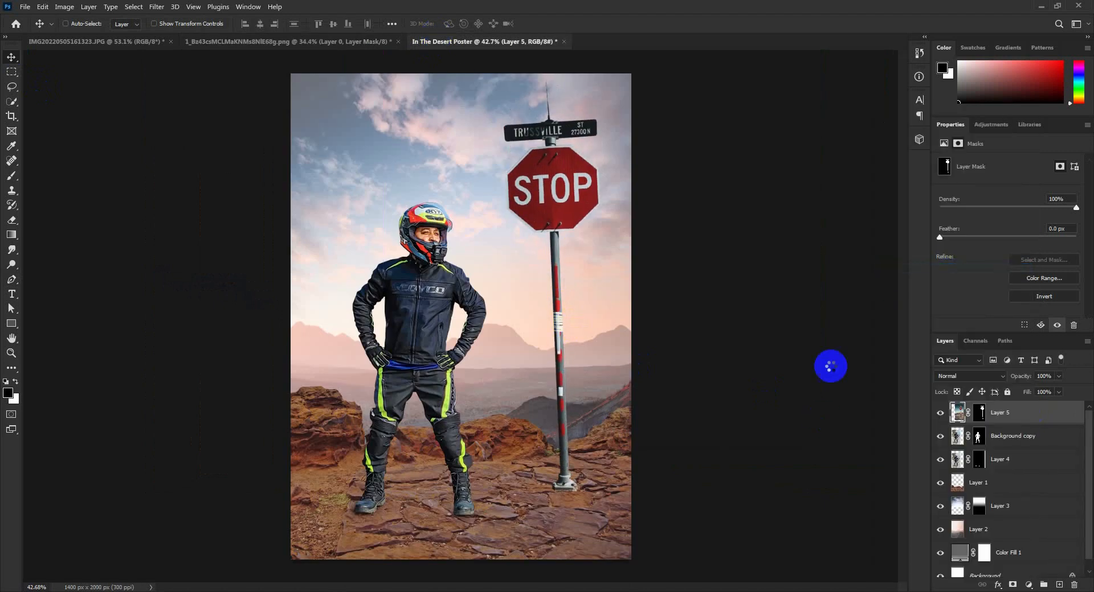
Rotate the stop sign by about 2.89° so its pole stands upright and move it slightly lower beside the rider
key("ctrl+t")
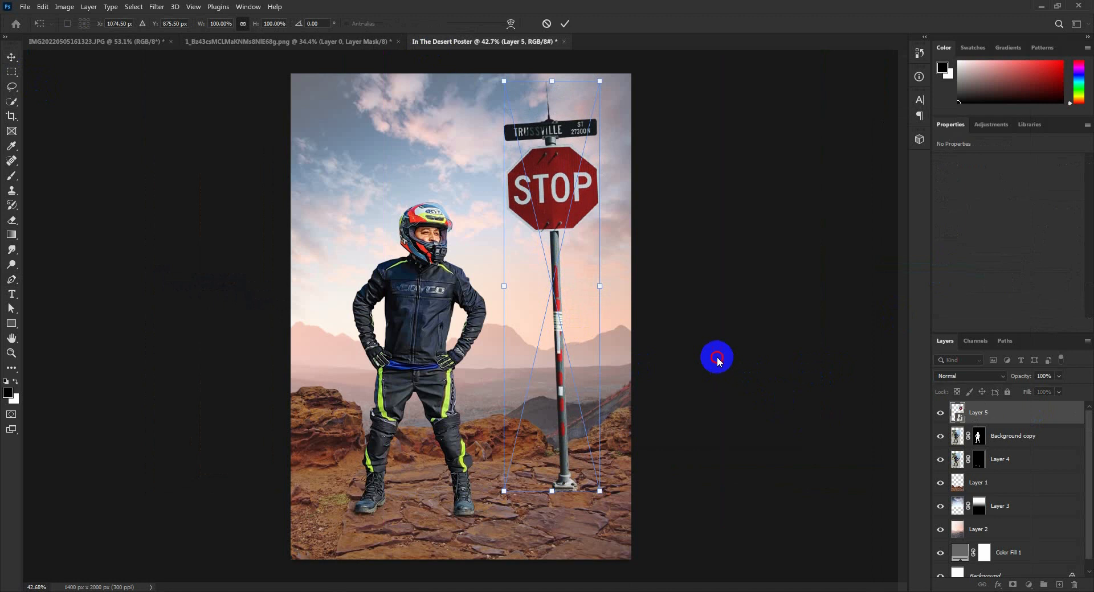
left_click_drag(620, 357, 619, 364)
left_click_drag(564, 328, 556, 338)
right_click(556, 338)
left_click(577, 319)
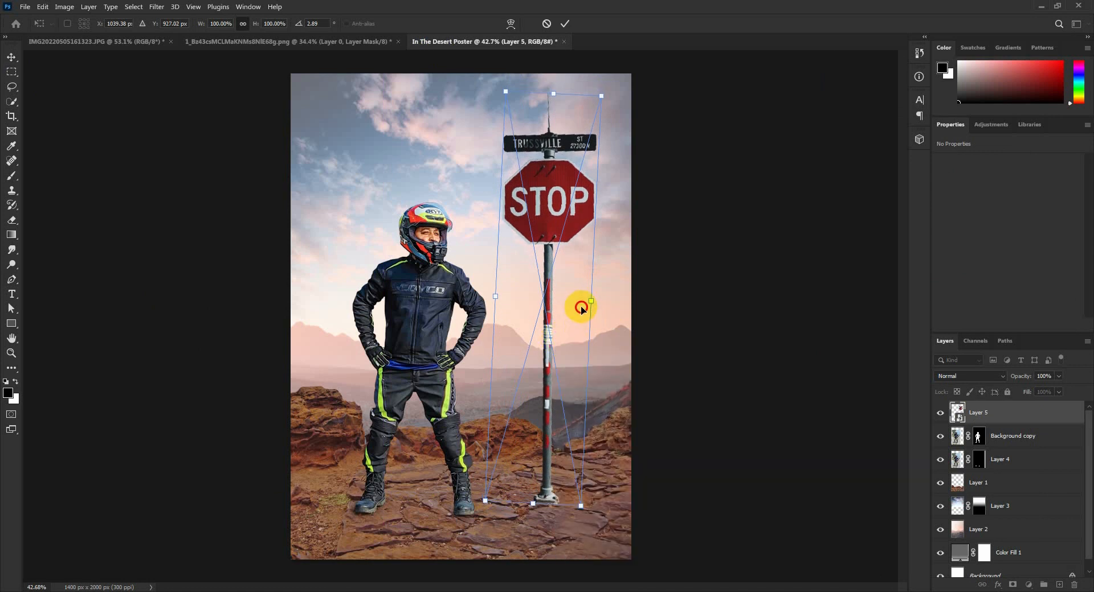
mouse_move(580, 307)
left_mouse_down()
mouse_move(601, 310)
mouse_move(573, 315)
left_mouse_up()
key("Return")
Nudge the stop sign left to about X 850, Y 91 px
key("Left")
key("Left")
key("Left")
key("Left")
key("Left")
key("Left")
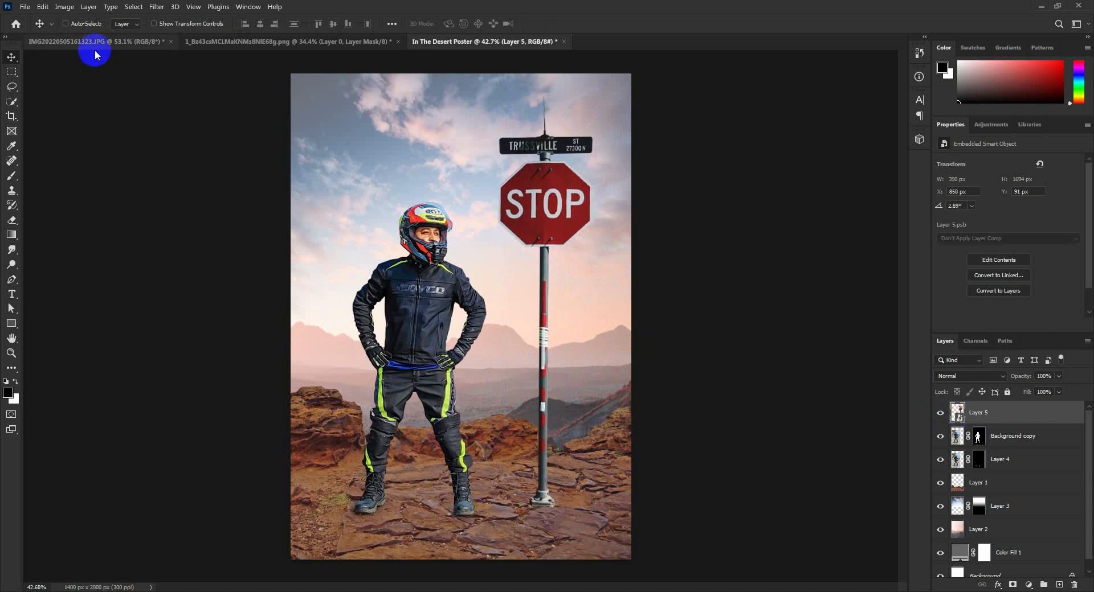
Apply a Shadows/Highlights adjustment to the stop sign with Shadows at 35% and Highlights at 0%
left_click(64, 6)
mouse_move(106, 39)
left_click(234, 227)
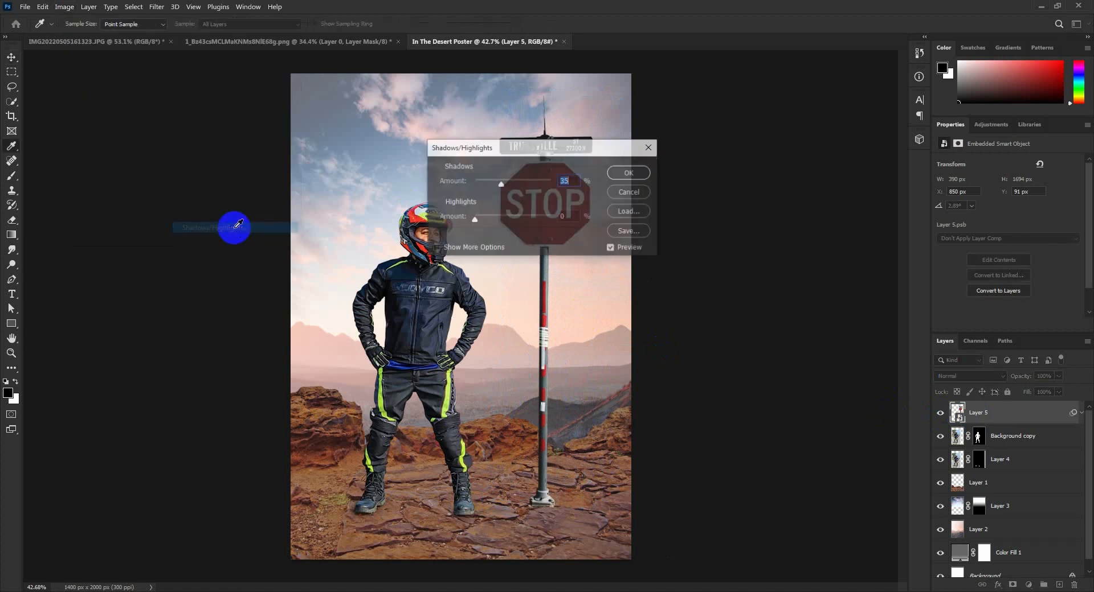
left_click_drag(544, 153, 726, 151)
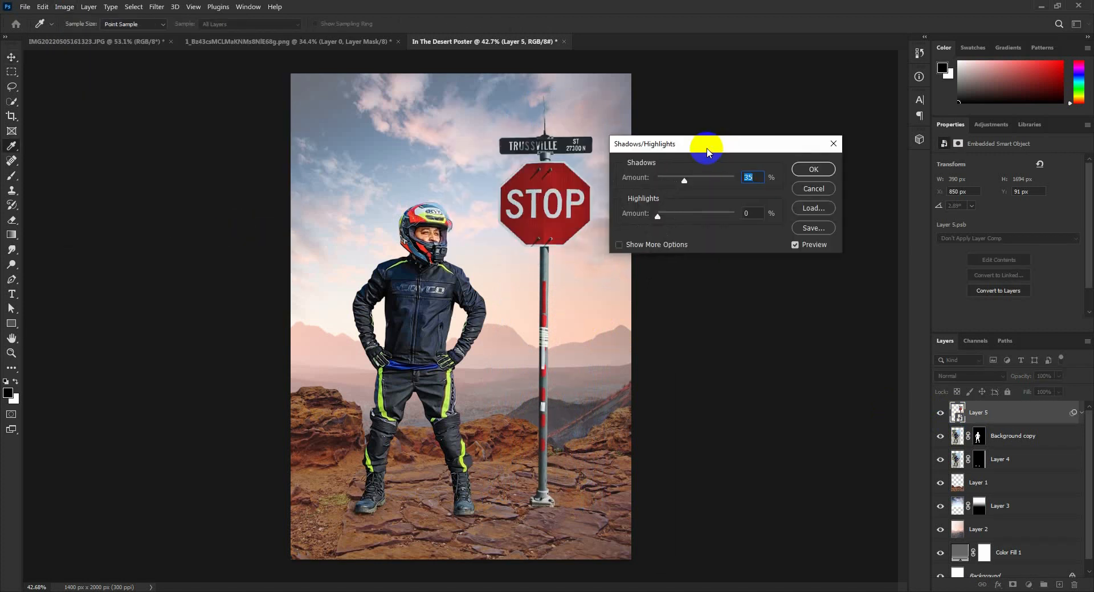
left_click(795, 245)
left_click(794, 245)
left_click(813, 170)
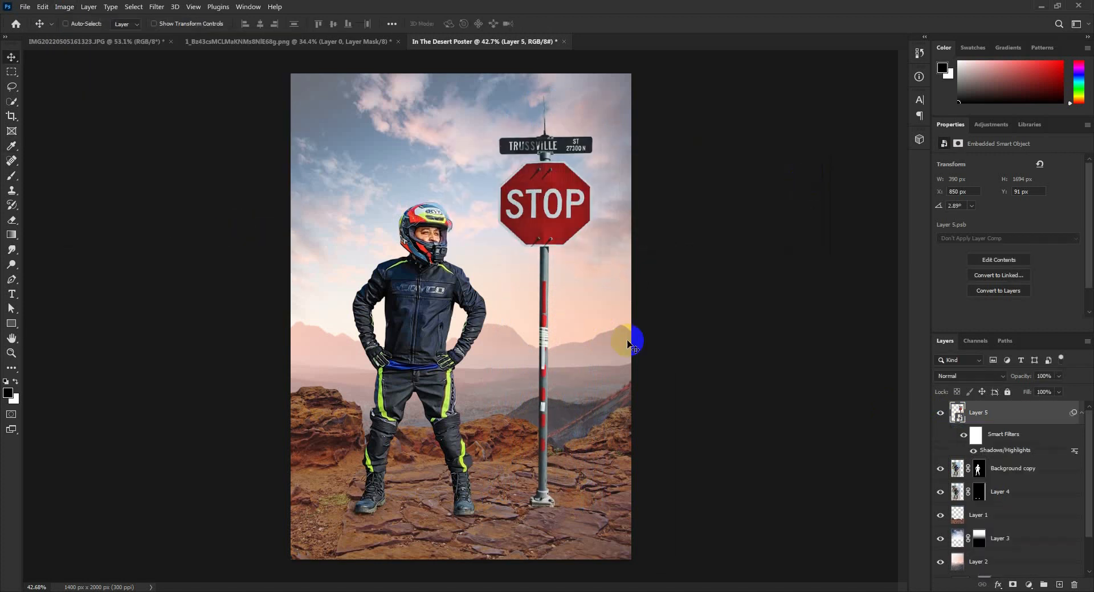
scroll(553, 506, "up", 5)
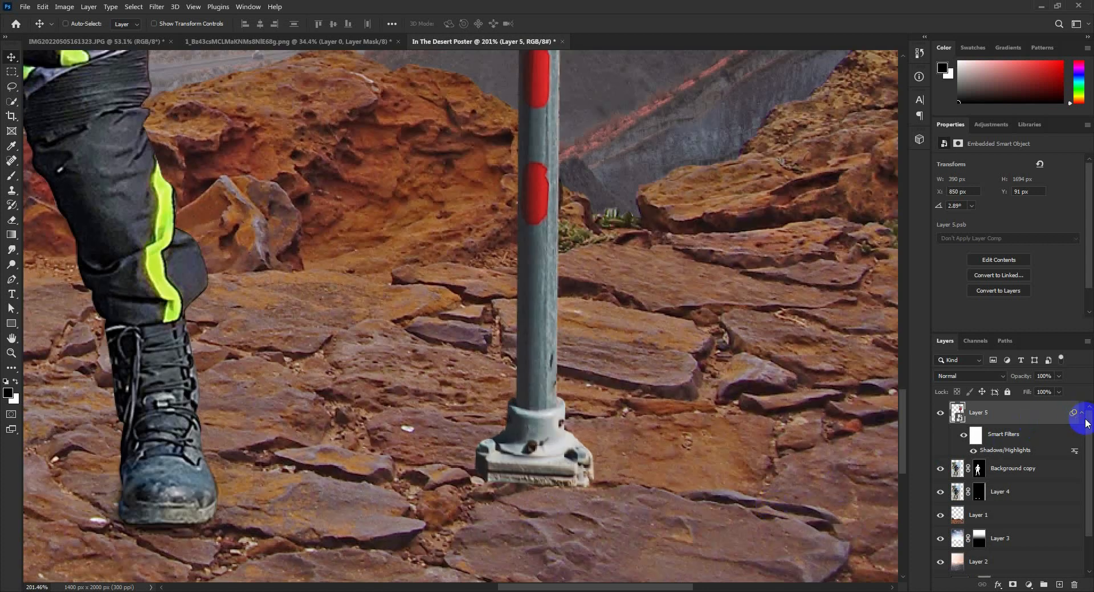
Outline a long wedge-shaped shadow from the sign's base to the canvas edge with the Polygonal Lasso and fill it black on a new layer above Layer 1
left_click(1082, 413)
left_click(977, 490)
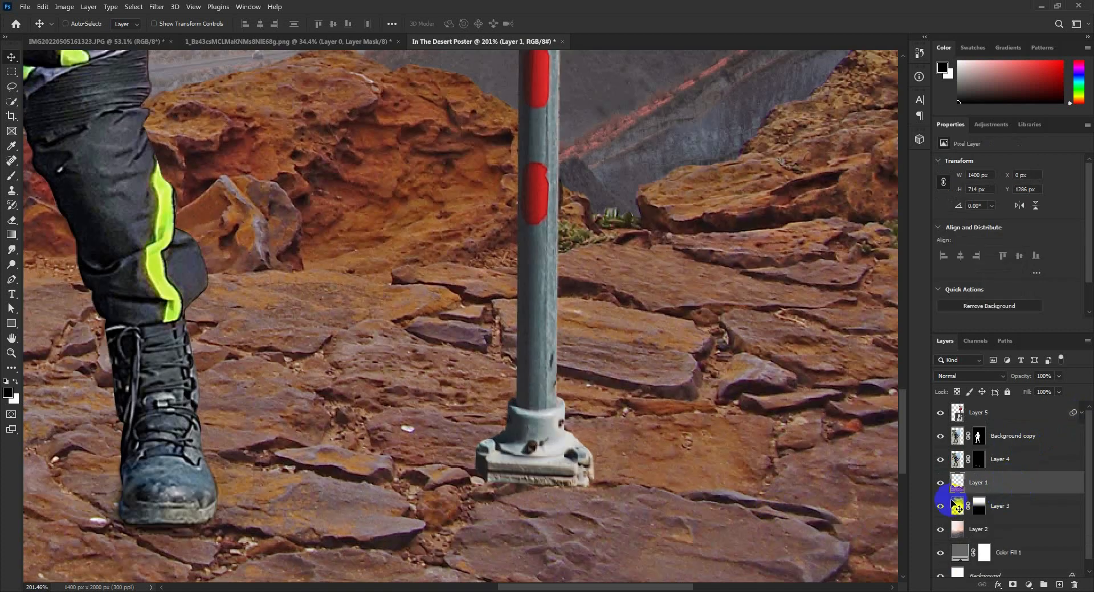
left_click(14, 91)
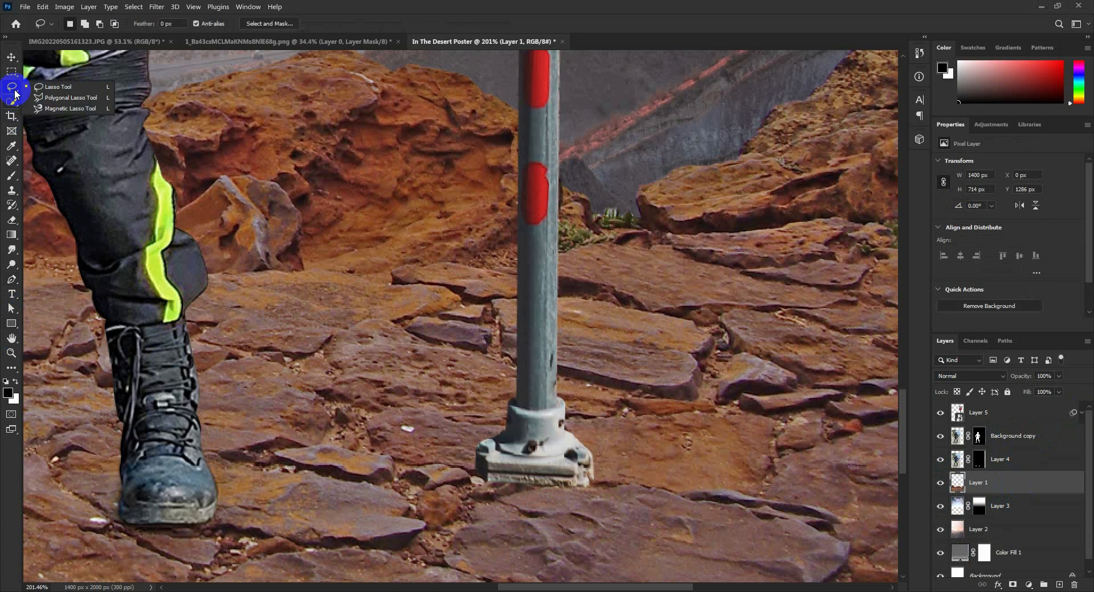
left_click(71, 98)
left_click(448, 420)
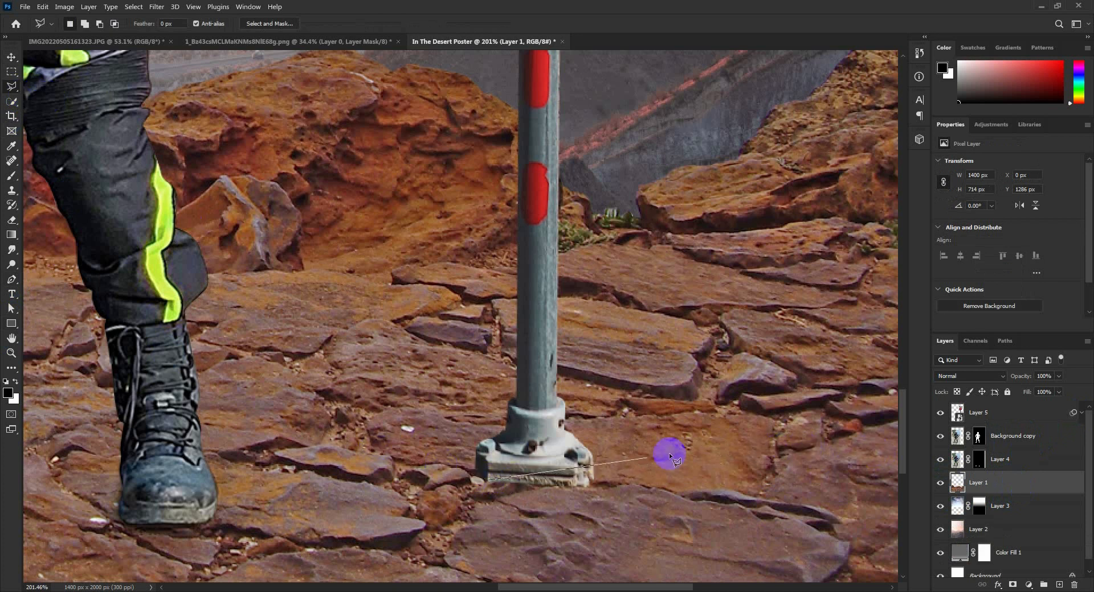
scroll(593, 473, "down", 5)
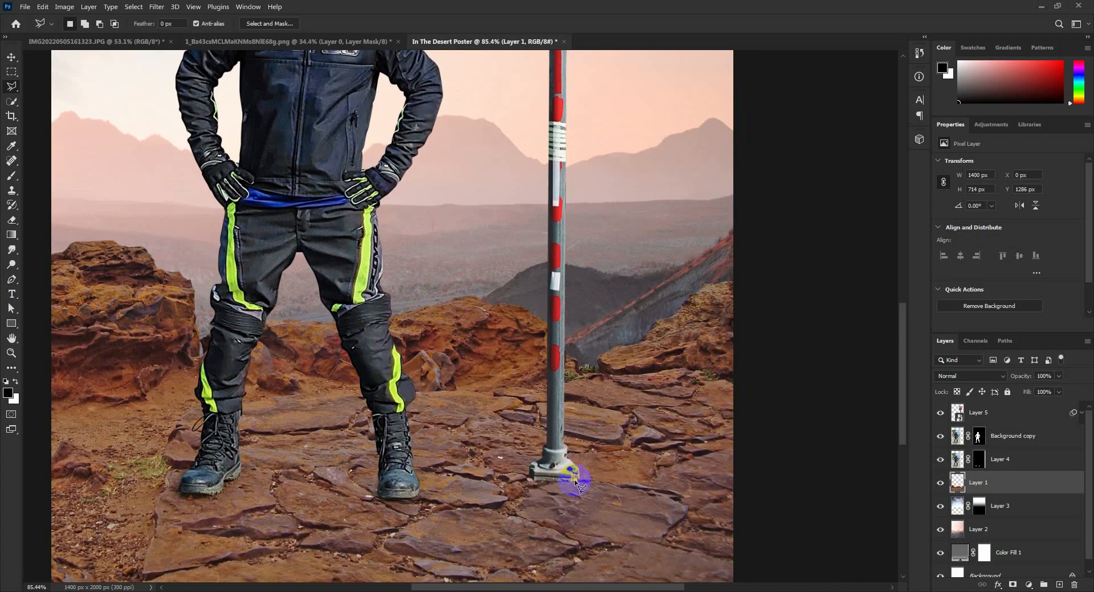
left_click(763, 441)
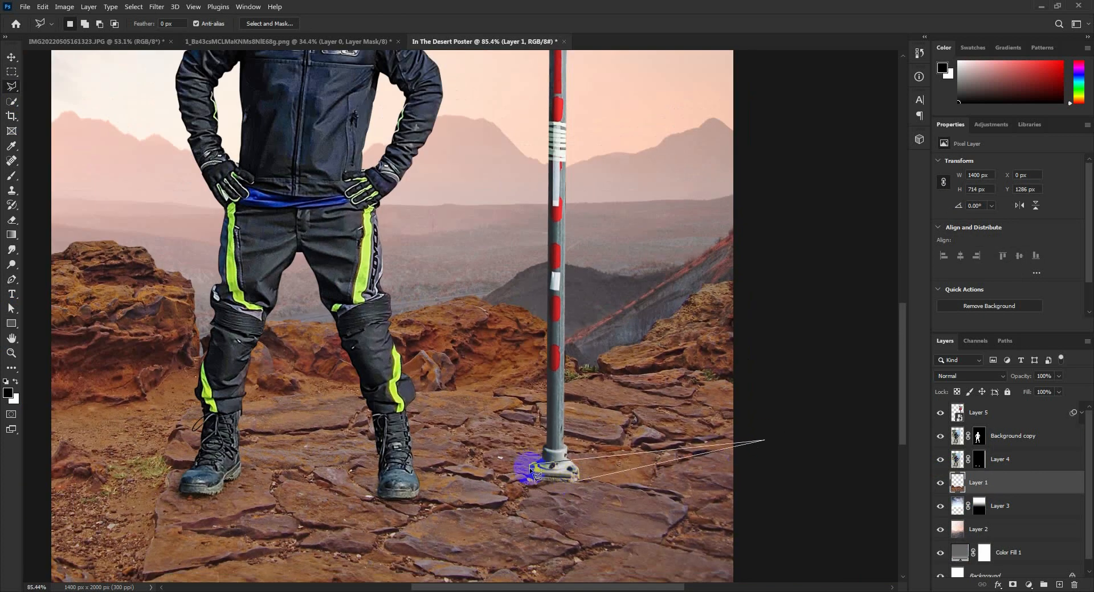
left_click(572, 481)
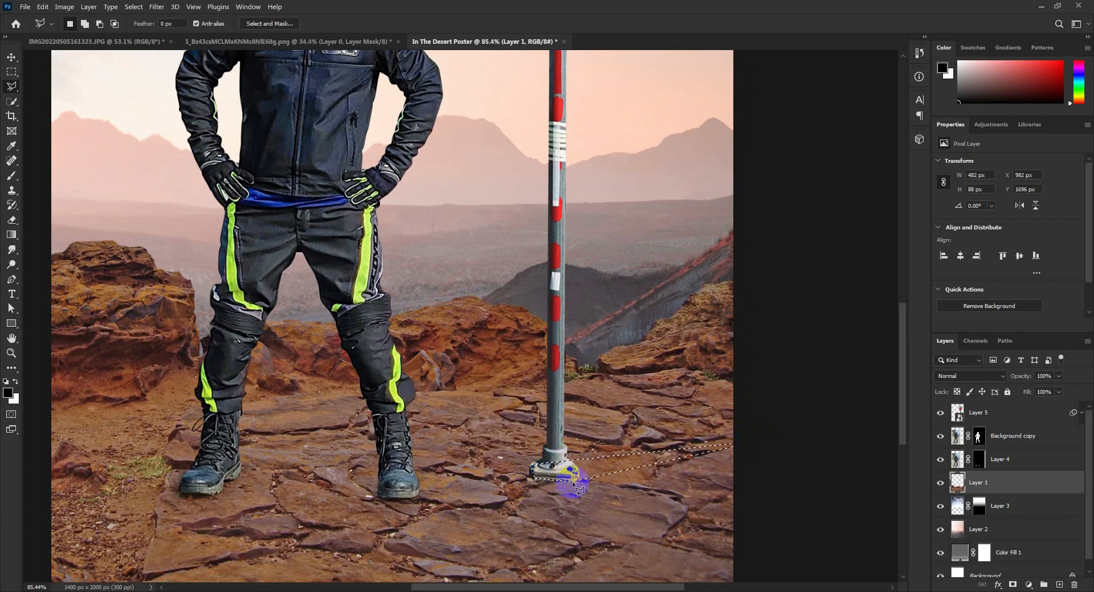
left_click(1059, 585)
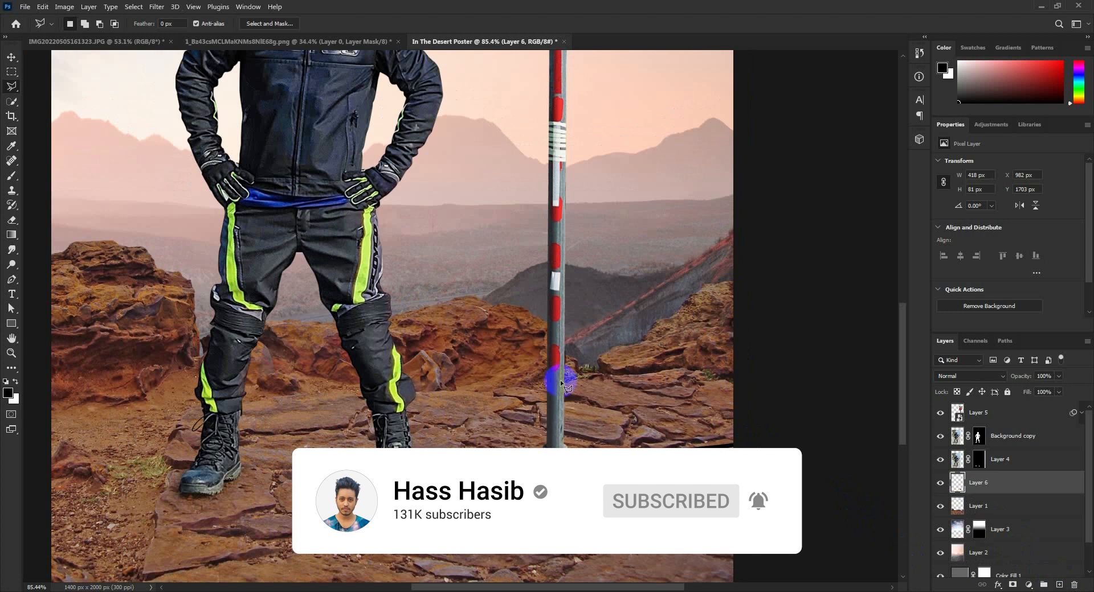
Start a Field Blur on the black shadow layer and place its pin on the sign's base with a 9 px blur
left_click(155, 7)
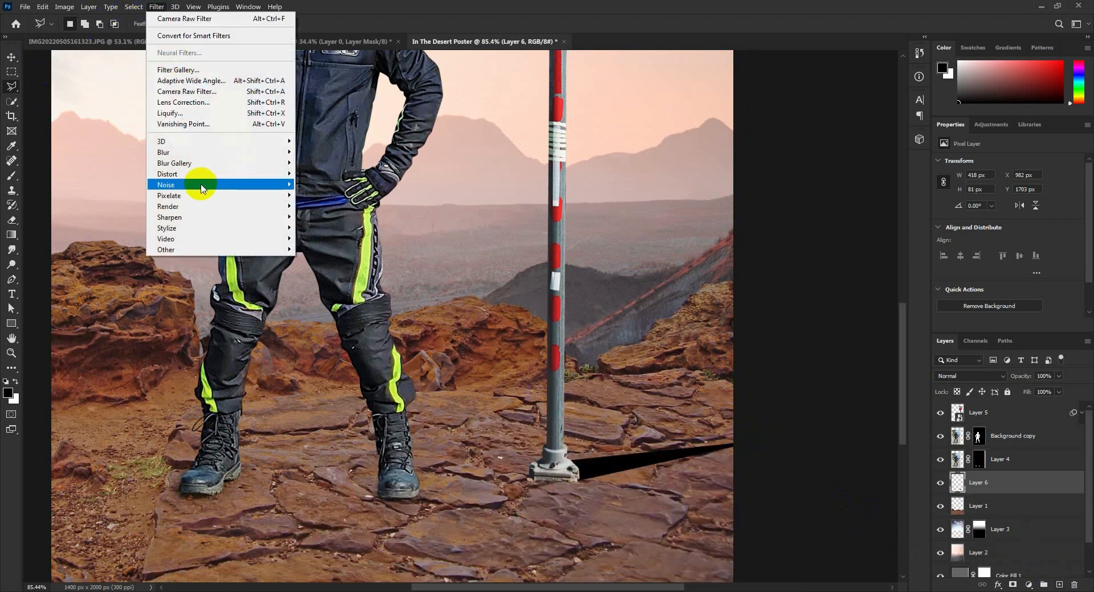
mouse_move(197, 156)
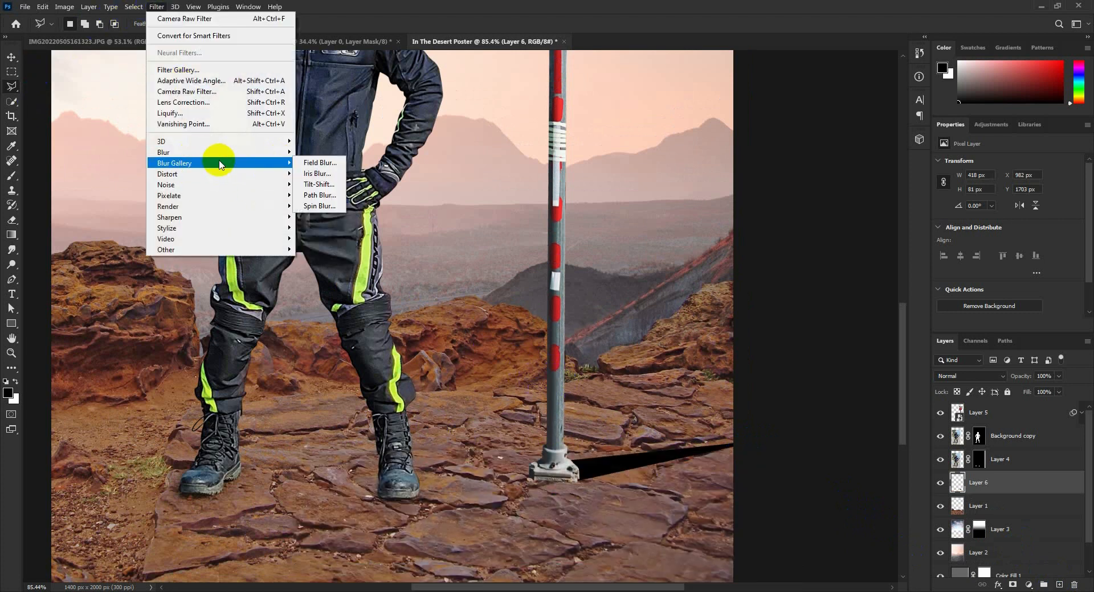
left_click(317, 163)
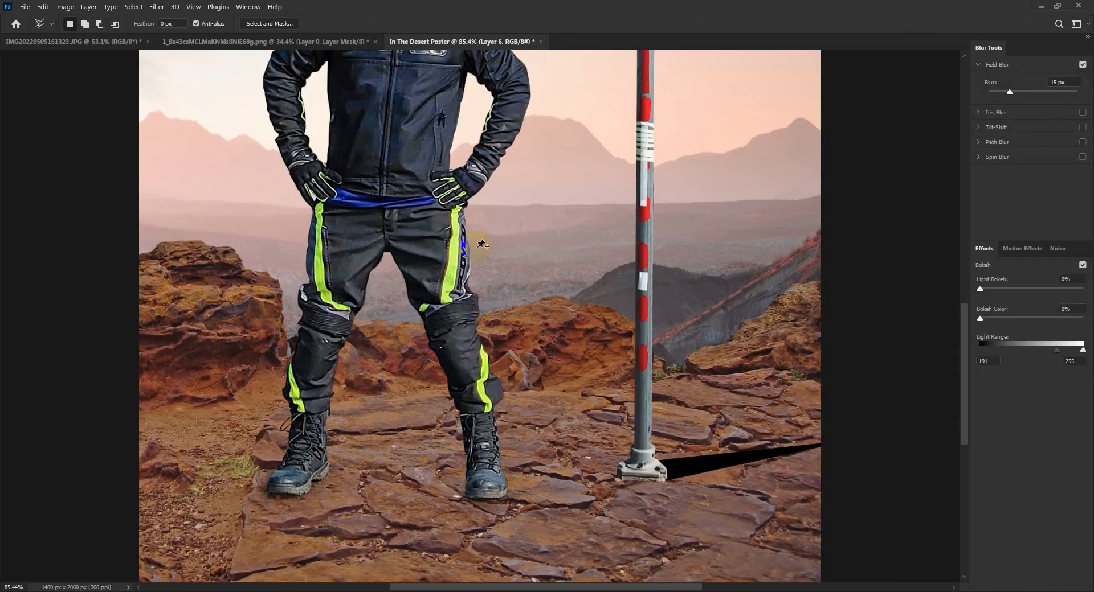
key("ctrl+0")
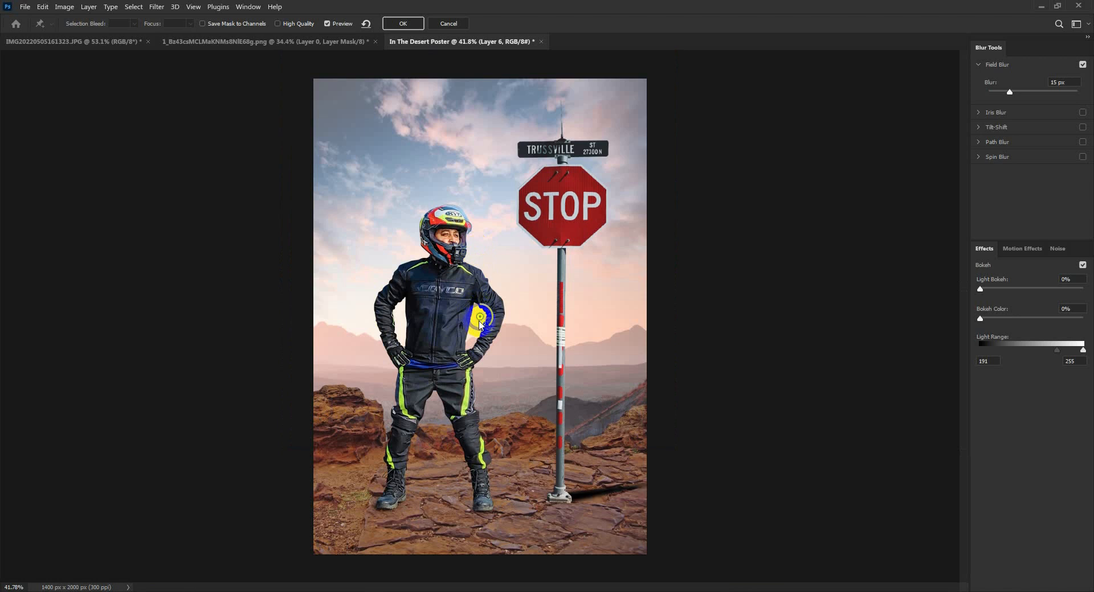
left_click(560, 449)
left_click_drag(480, 317, 494, 413)
scroll(610, 517, "up", 11)
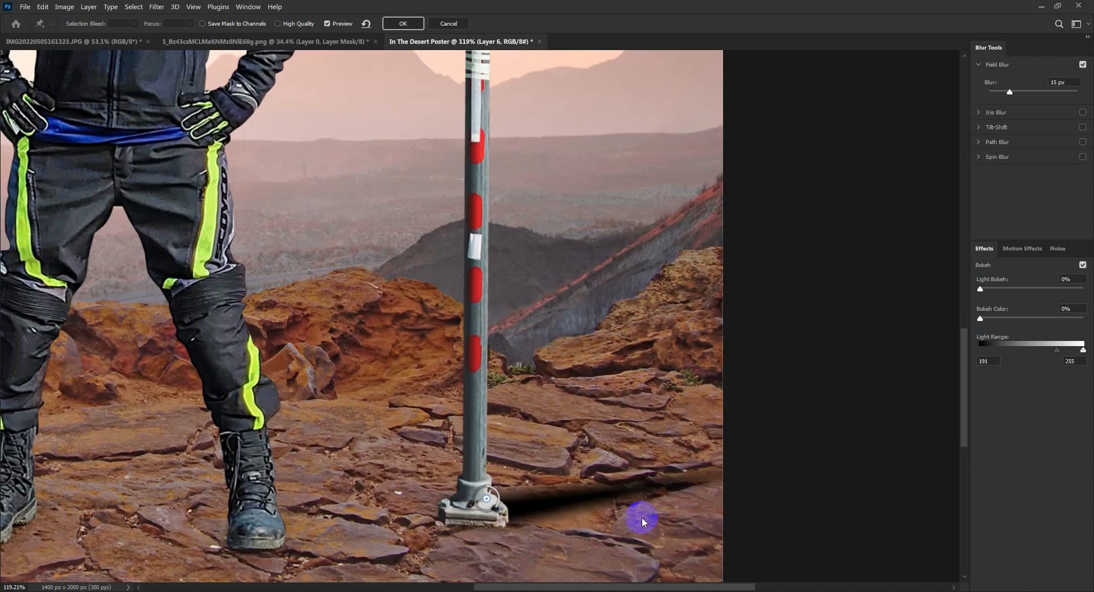
key("alt+space")
left_click_drag(634, 499, 562, 443)
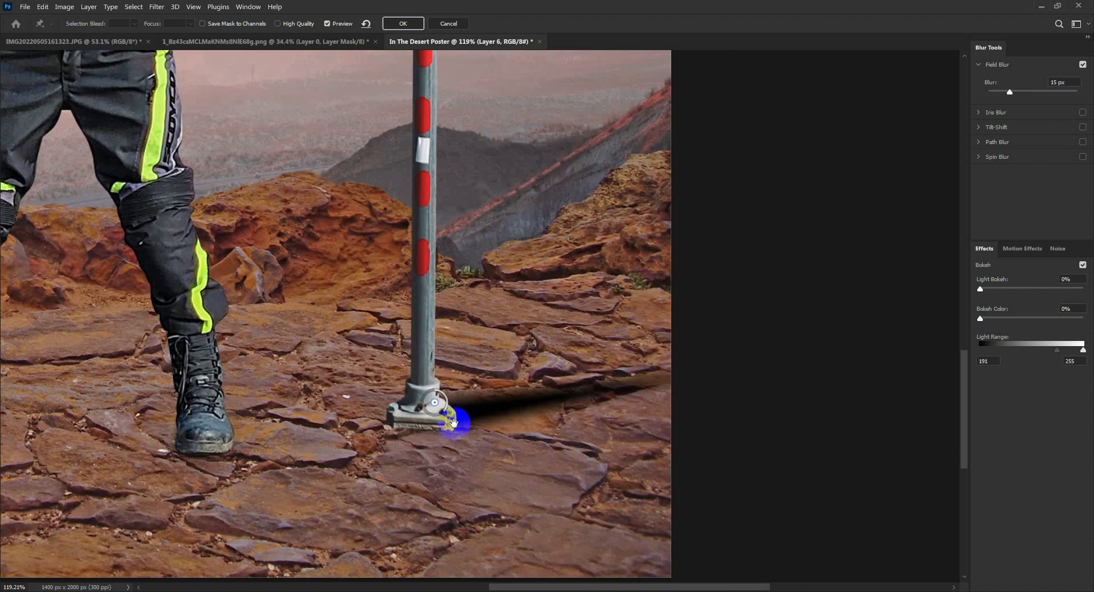
left_click_drag(453, 423, 429, 416)
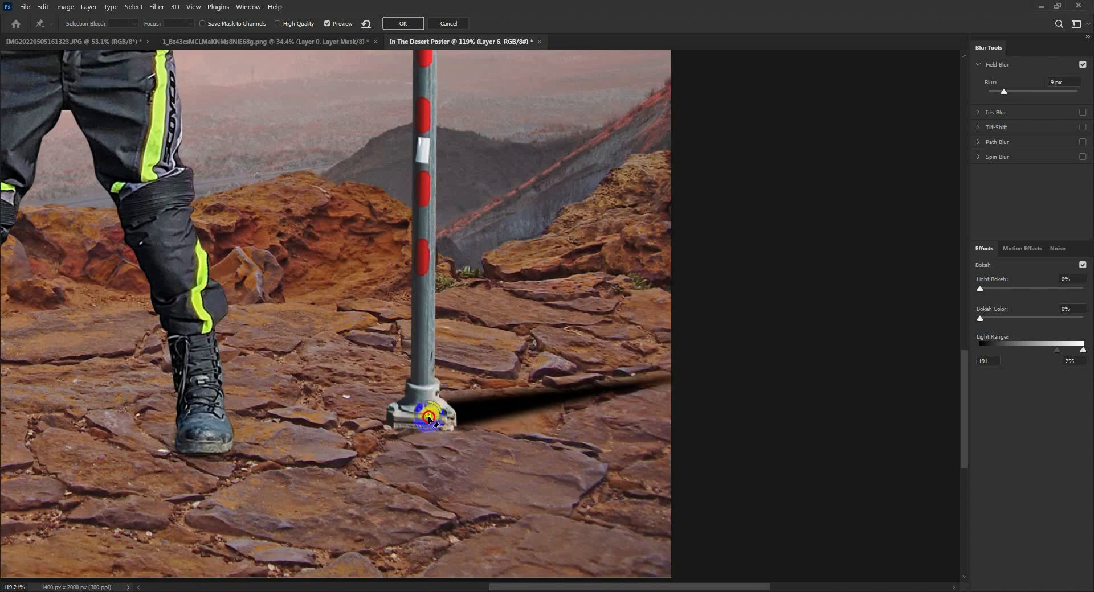
Add a 35 px blur pin at the shadow's far end, reduce the base pin to 3 px and apply the Field Blur
left_click(656, 384)
left_click_drag(665, 391, 648, 406)
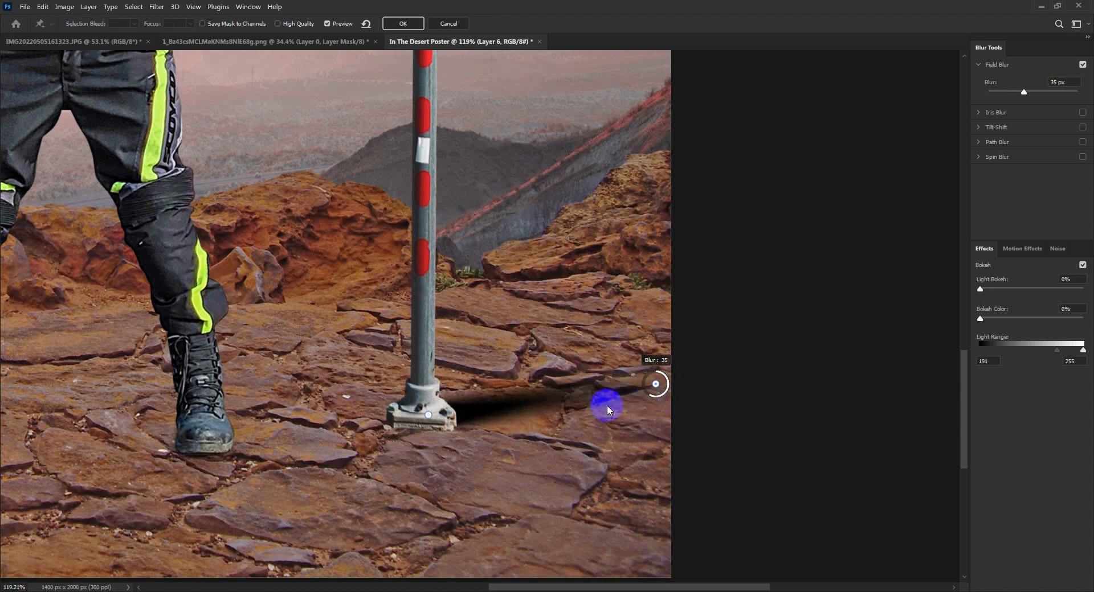
left_click_drag(438, 419, 440, 402)
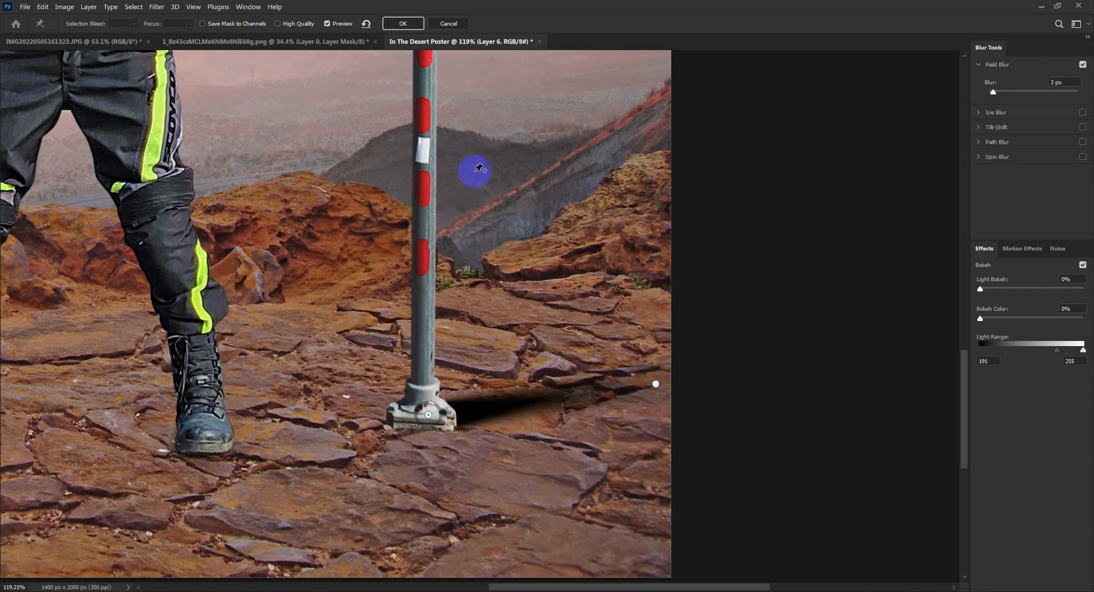
left_click(402, 24)
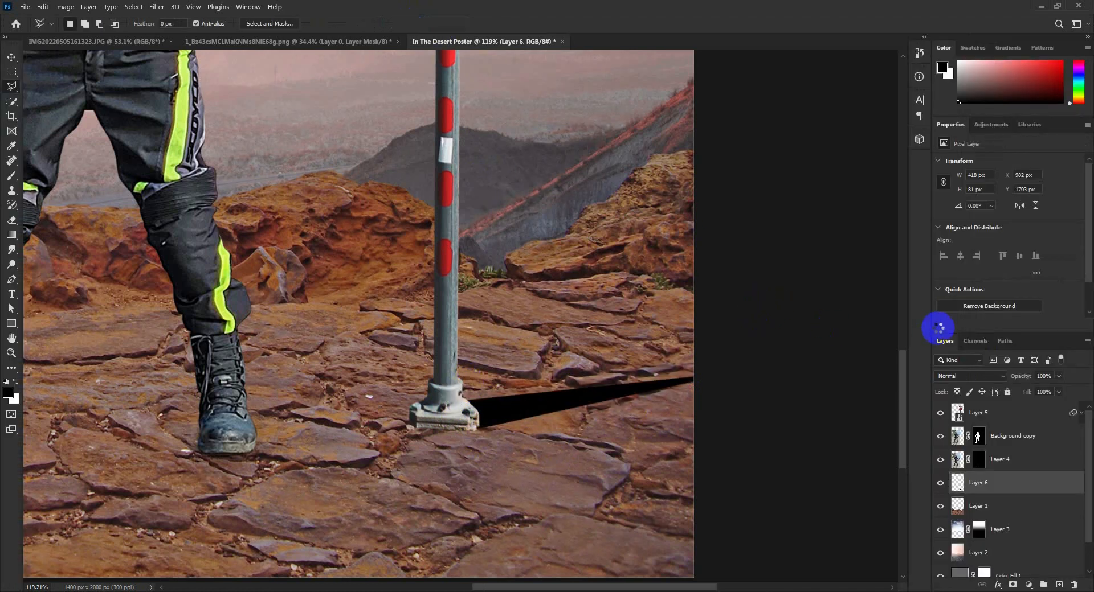
Set the shadow layer's blend mode to Multiply and its opacity to 67%
left_click(975, 378)
left_click(960, 352)
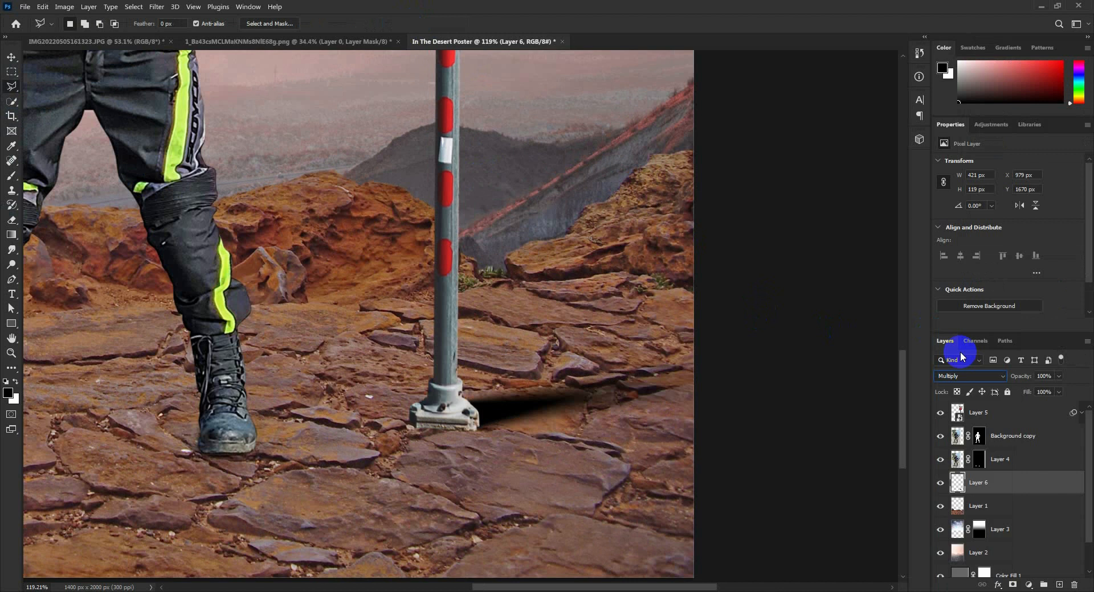
left_click(632, 431)
key("Escape")
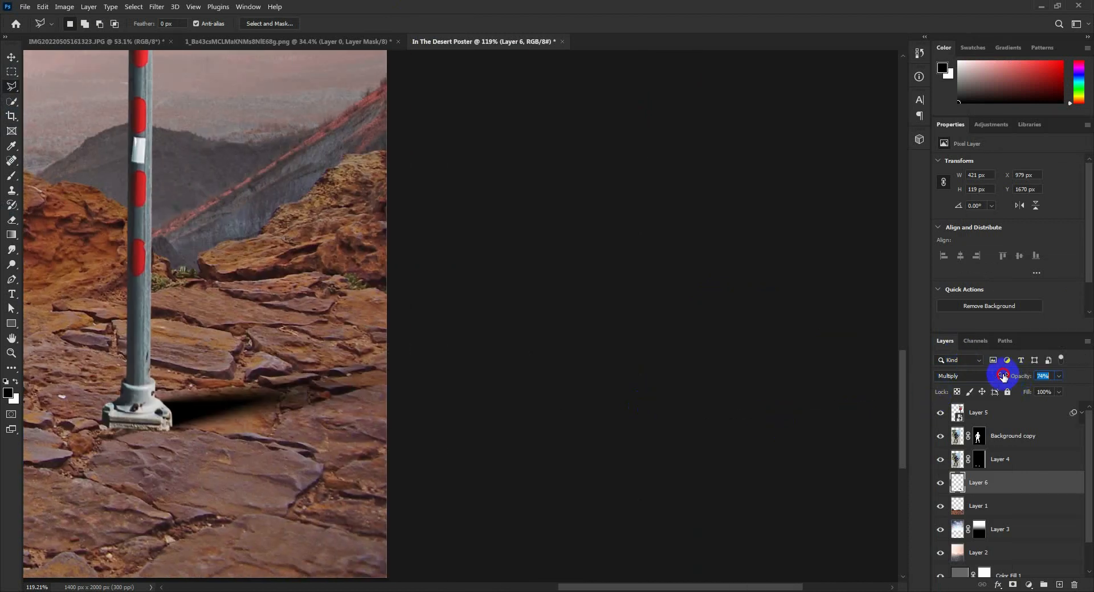
left_click_drag(1003, 376, 999, 376)
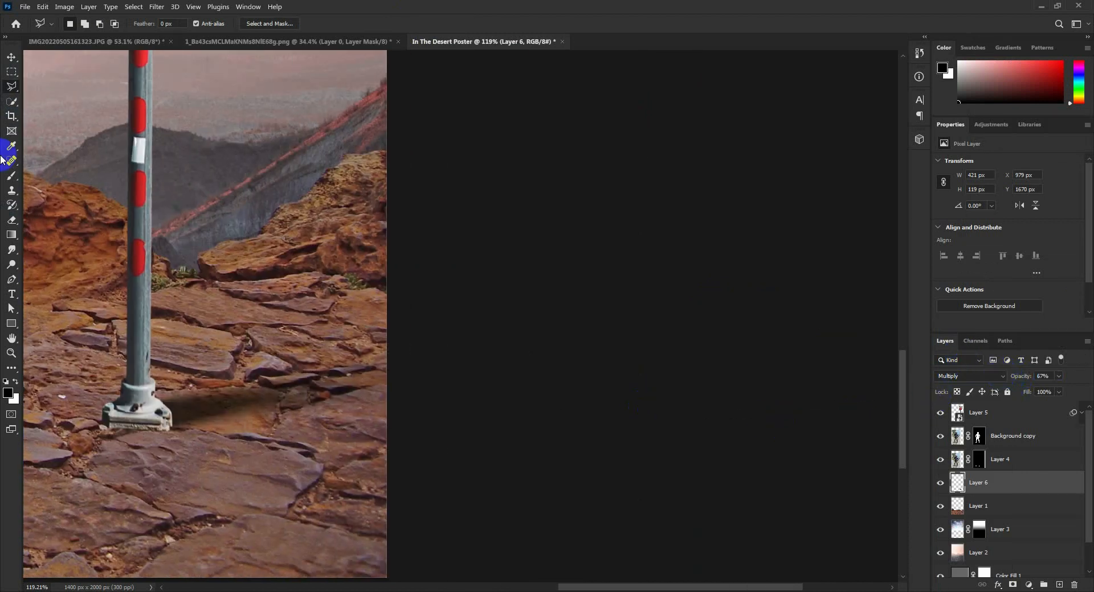
Move the shadow slightly down to Y 1676 px so it meets the bottom of the sign's base
left_click(11, 57)
left_click_drag(212, 406, 489, 364)
scroll(475, 379, "up", 3)
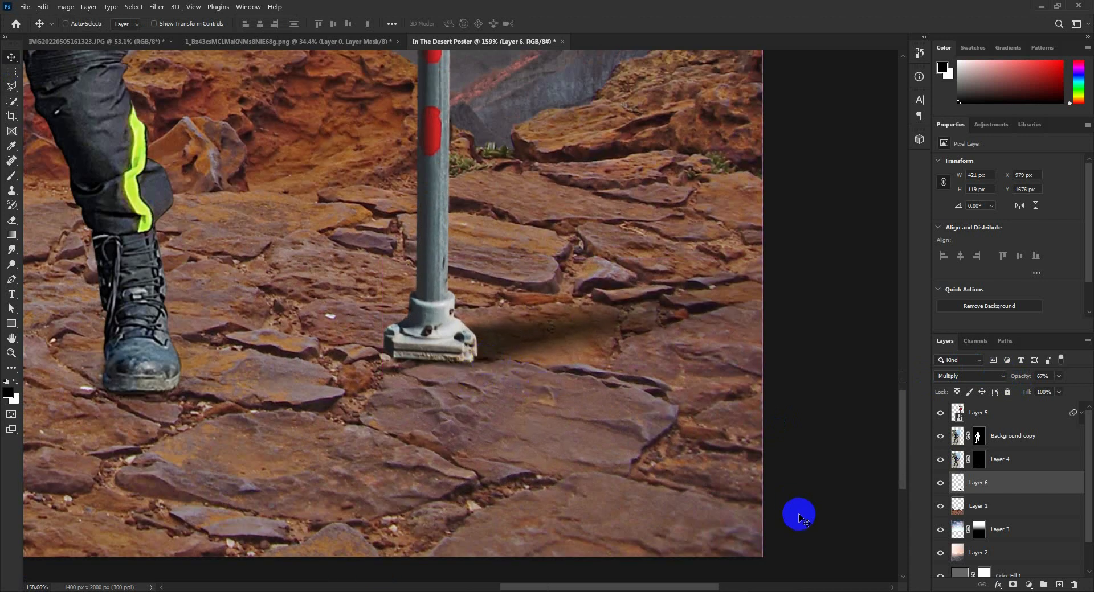
Add a Brightness/Contrast adjustment clipped to the stop sign layer with Brightness at -150
left_click(1035, 420)
left_click(1028, 585)
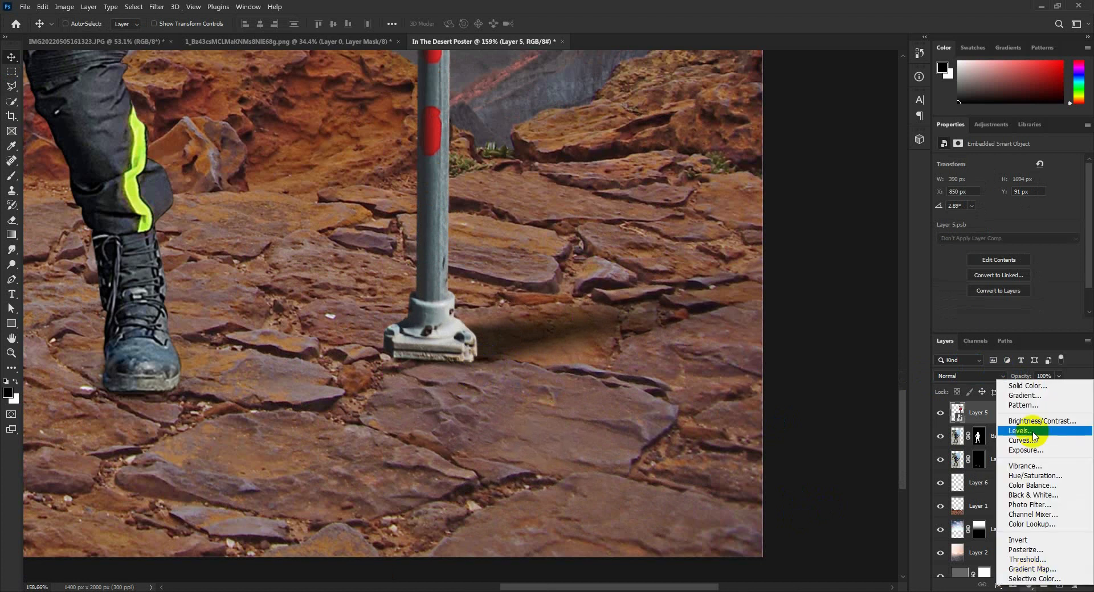
left_click(1026, 420)
left_click(1024, 423, "alt")
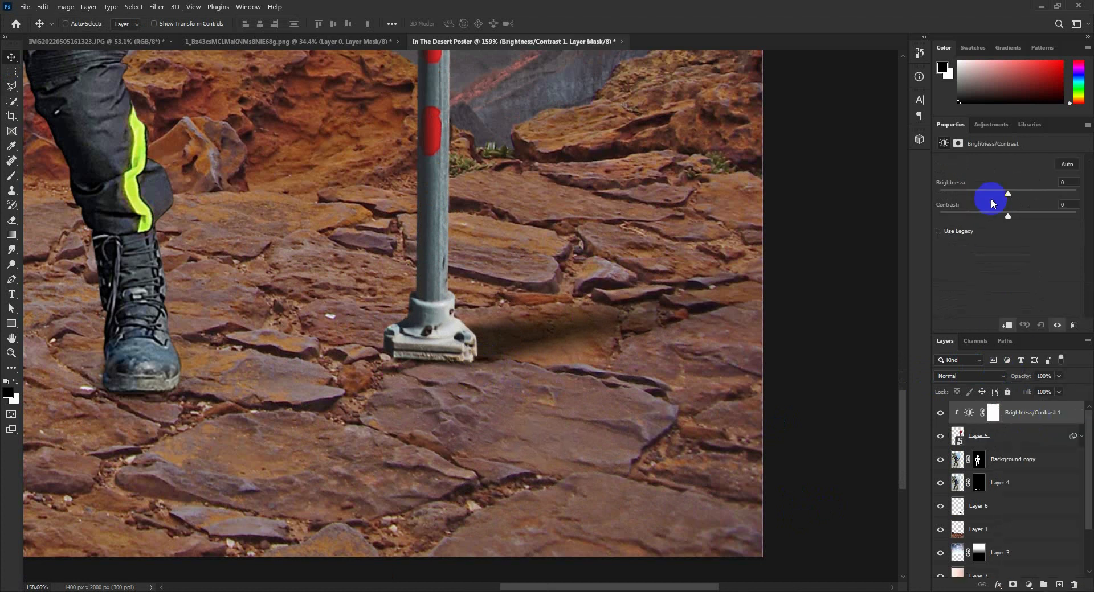
left_click_drag(1007, 195, 852, 202)
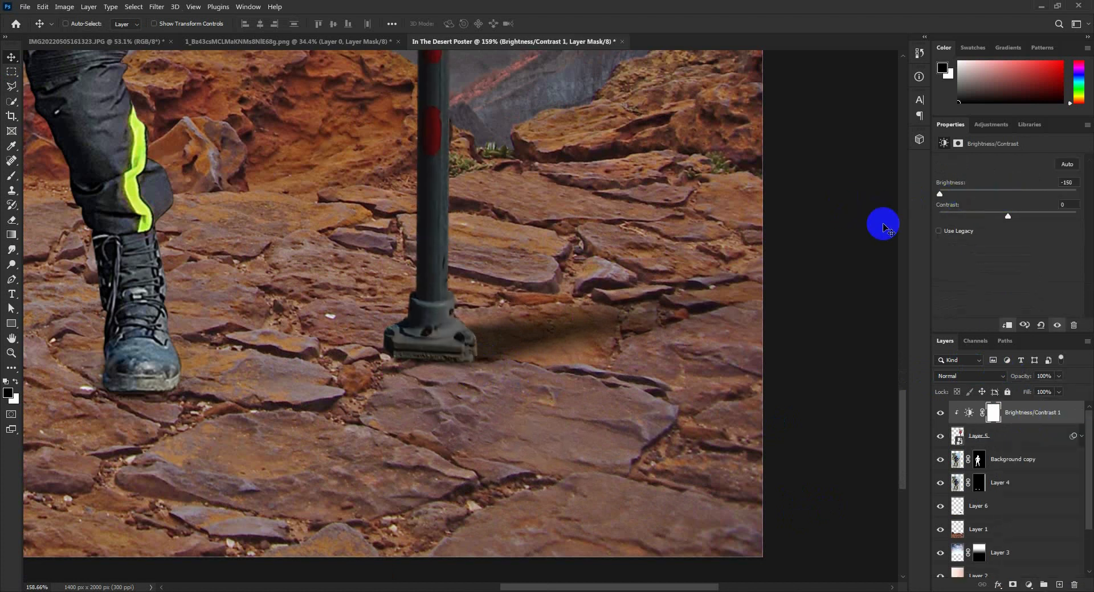
Invert the Brightness/Contrast mask and paint white with a soft brush over the sign's base to darken only that part
key("ctrl+i")
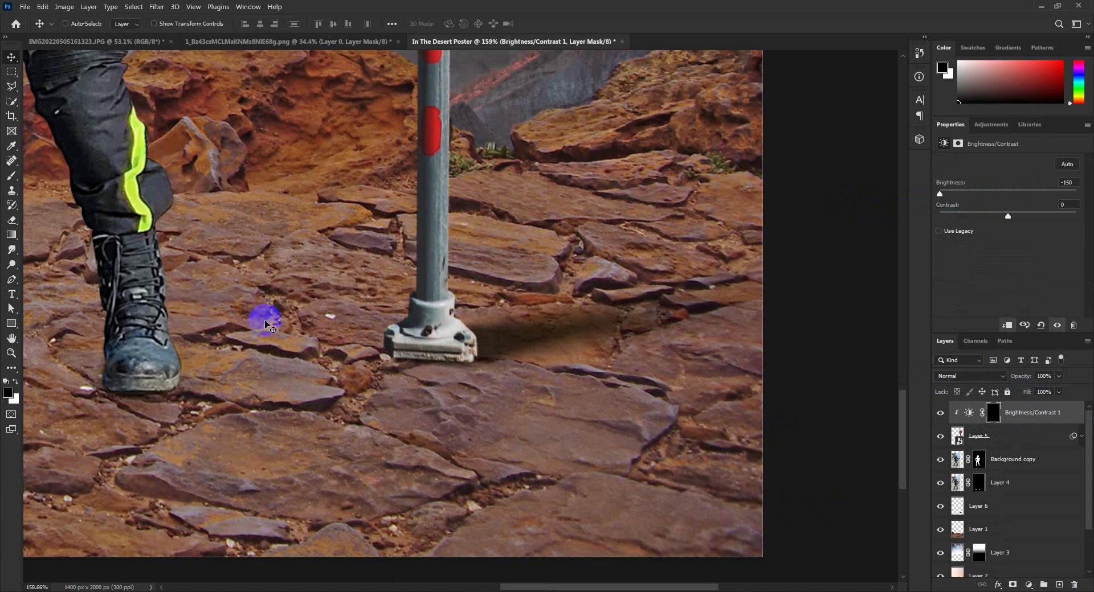
left_click(11, 175)
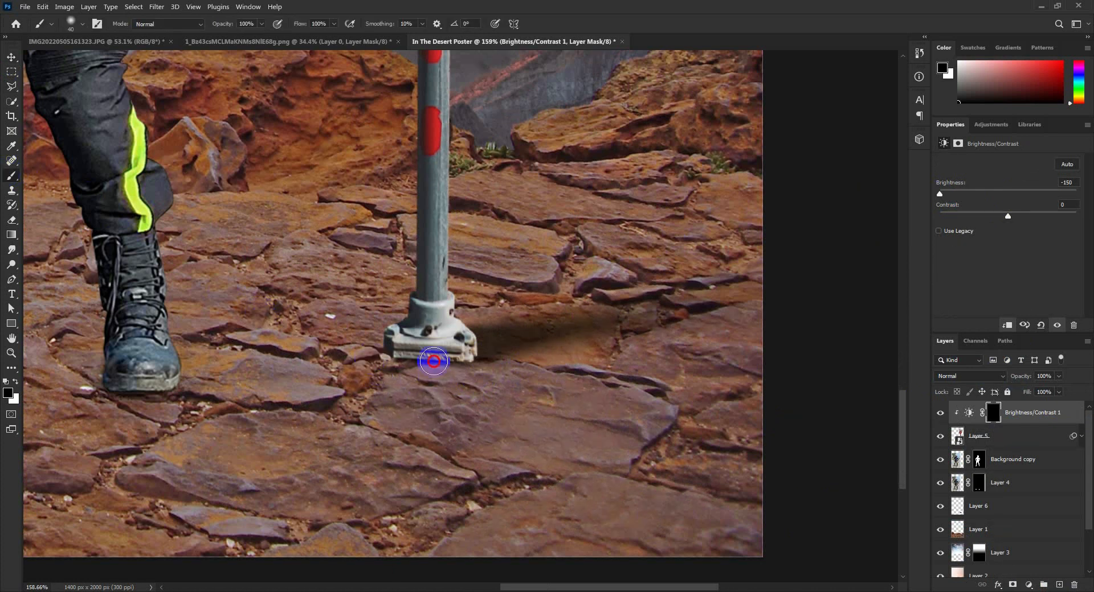
key("d")
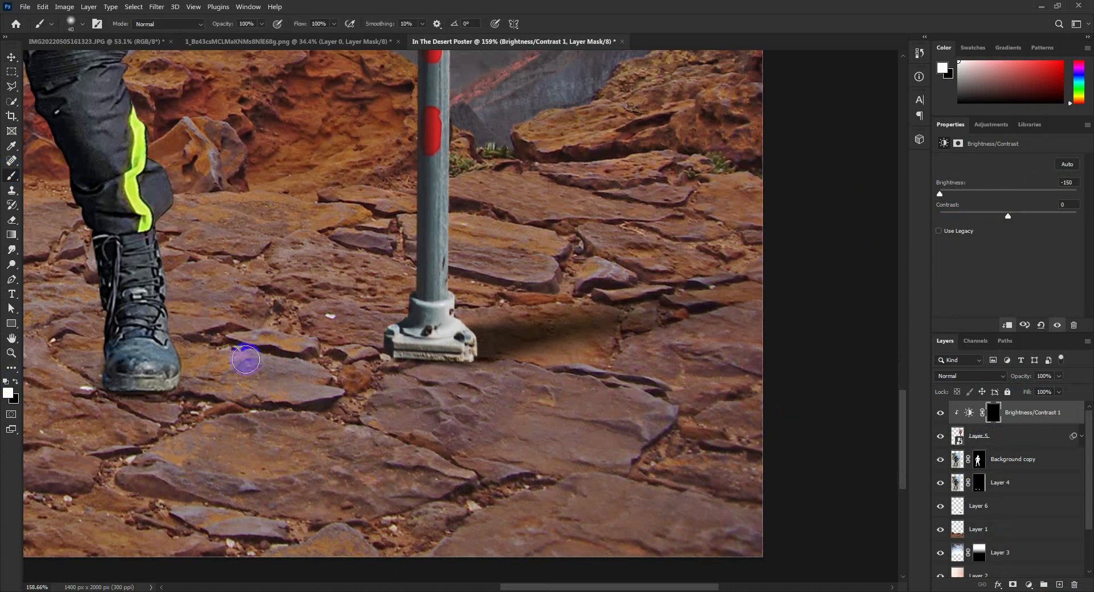
mouse_move(383, 368)
left_mouse_down()
mouse_move(485, 363)
mouse_move(495, 336)
mouse_move(474, 389)
mouse_move(486, 348)
mouse_move(477, 347)
mouse_move(500, 349)
mouse_move(423, 394)
mouse_move(295, 404)
mouse_move(384, 407)
mouse_move(488, 384)
mouse_move(391, 432)
left_mouse_up()
key("bracketright")
key("bracketright")
key("bracketright")
key("bracketright")
key("bracketright")
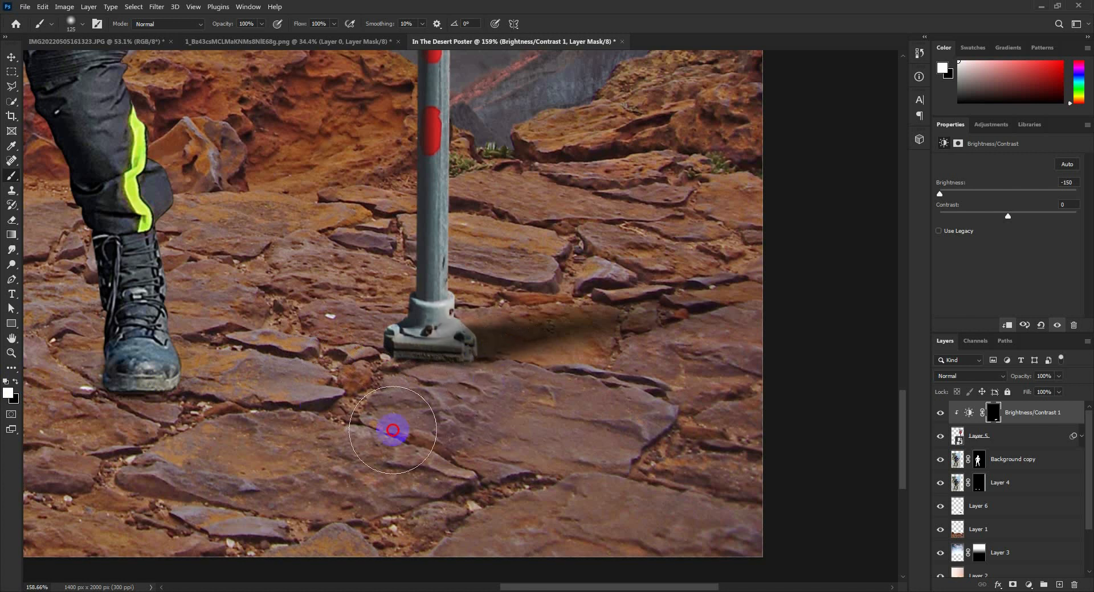
scroll(516, 428, "down", 2, "alt")
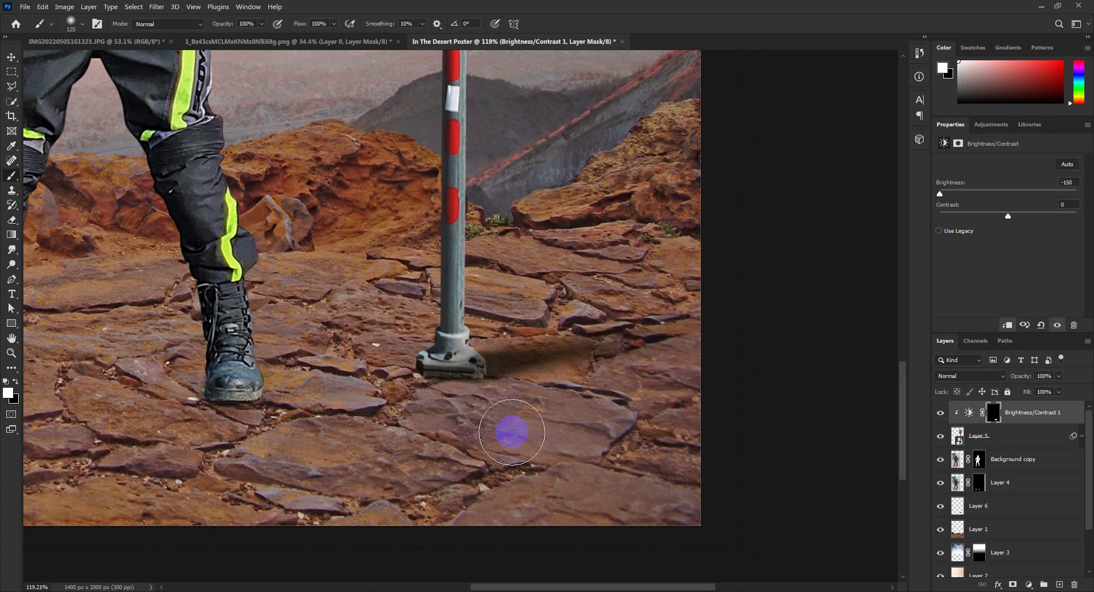
Delete the Brightness/Contrast adjustment layer together with its mask
key("Delete")
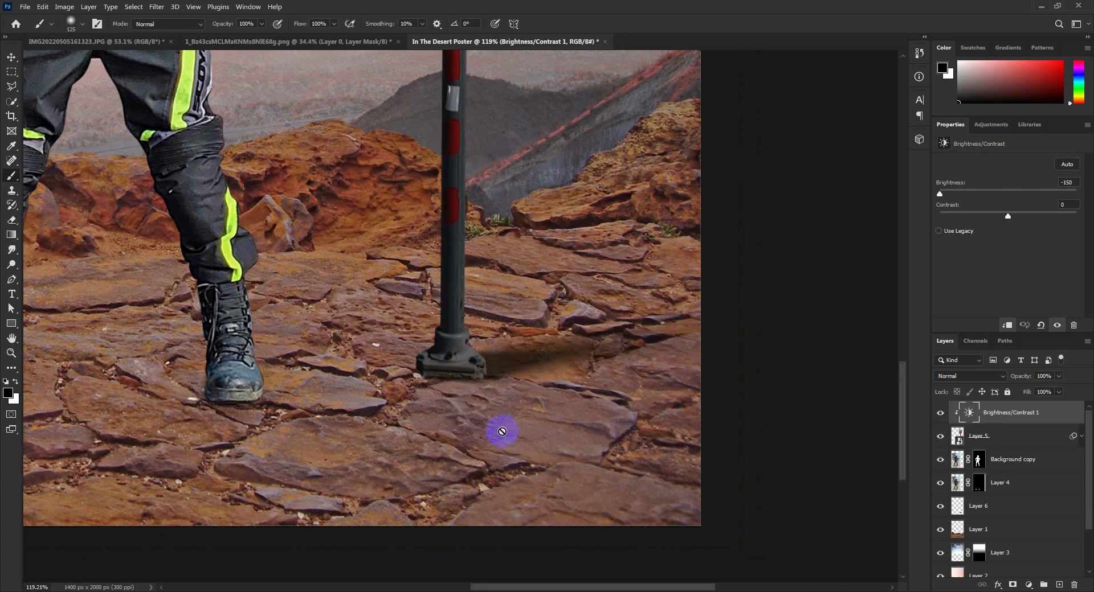
key("Delete")
Lower the opacity of the sign's shadow on Layer 6 to 50%
left_click(11, 57)
scroll(433, 399, "down", 4, "alt")
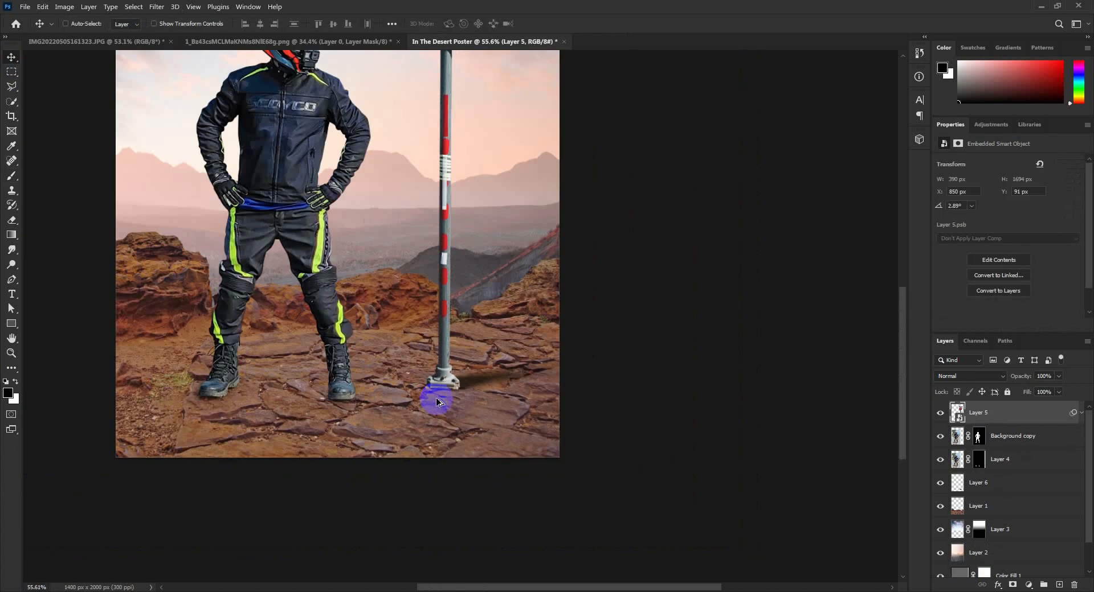
scroll(437, 402, "down", 2)
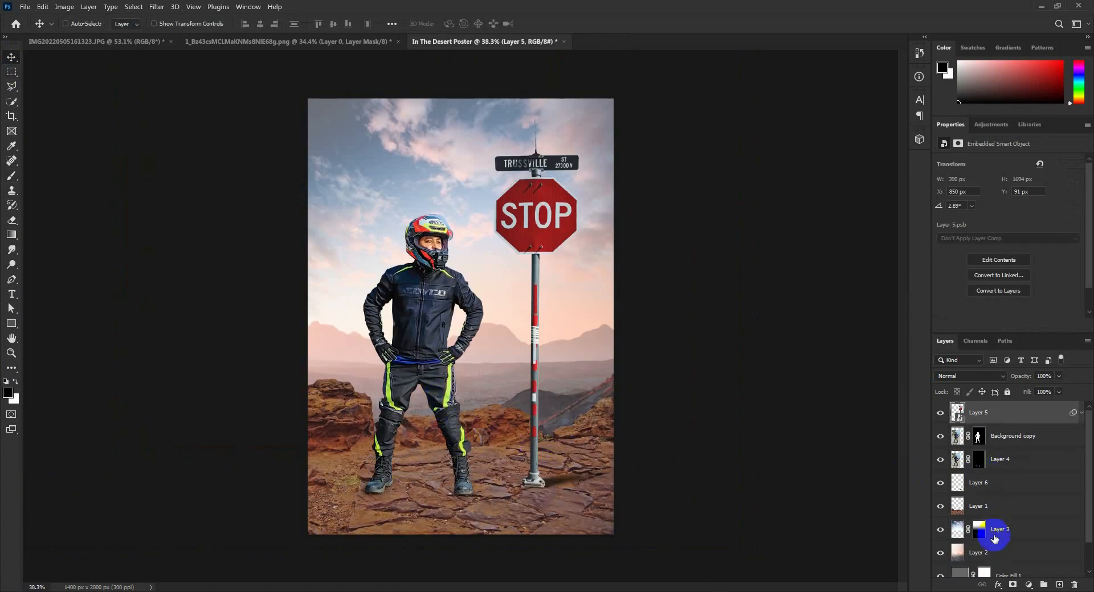
left_click(990, 489)
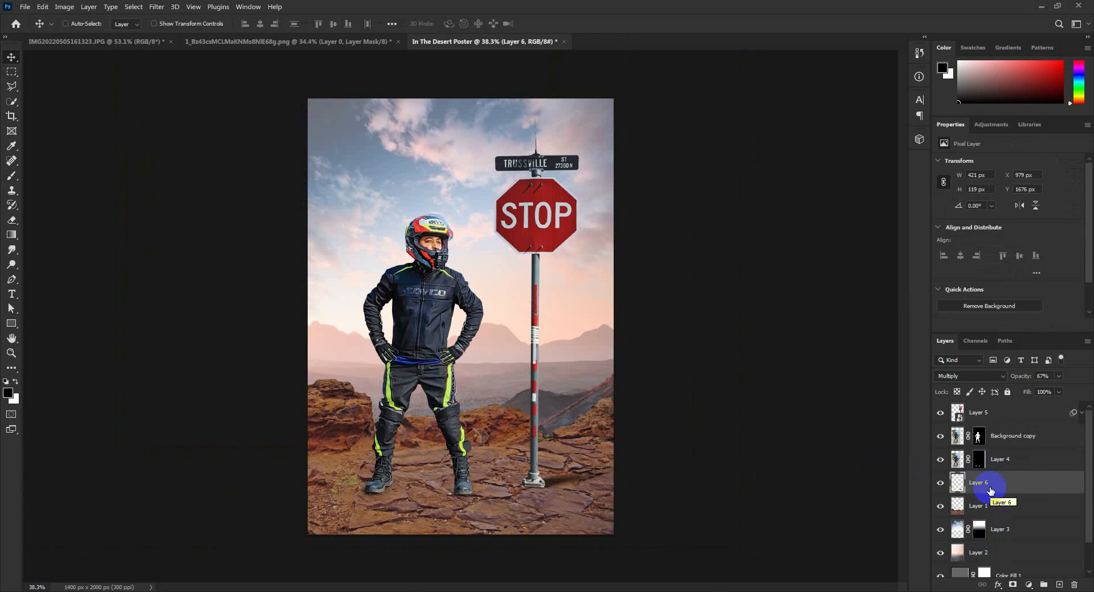
key("3")
key("2")
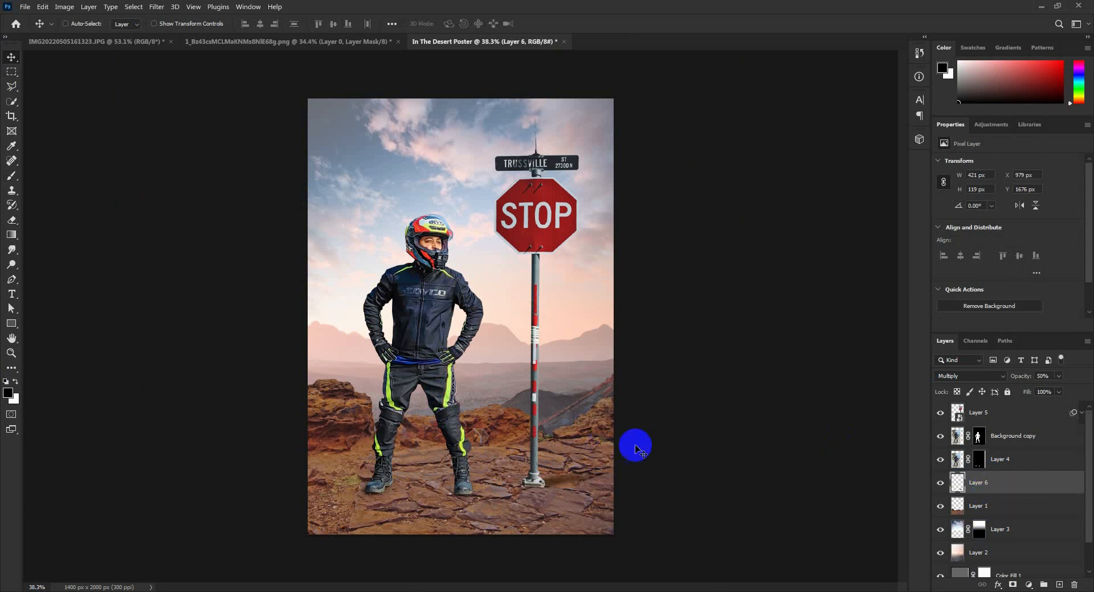
scroll(537, 454, "up", 1)
scroll(537, 454, "down", 1)
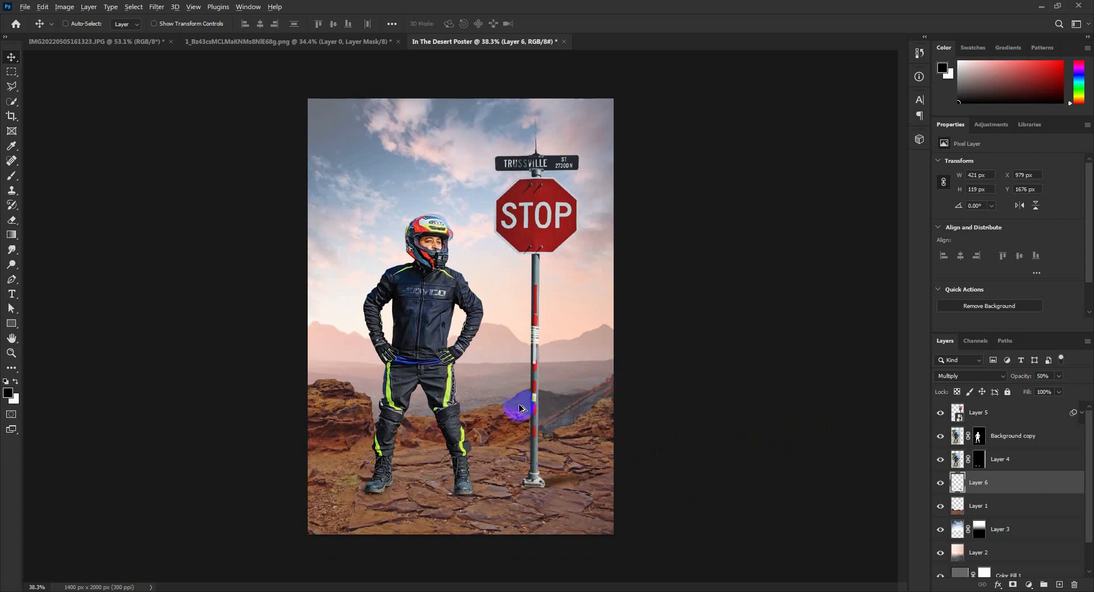
Duplicate the sign's Layer 6 shadow twice beneath the rider's boots and set all three shadow layers to 40% opacity
scroll(520, 408, "up", 1)
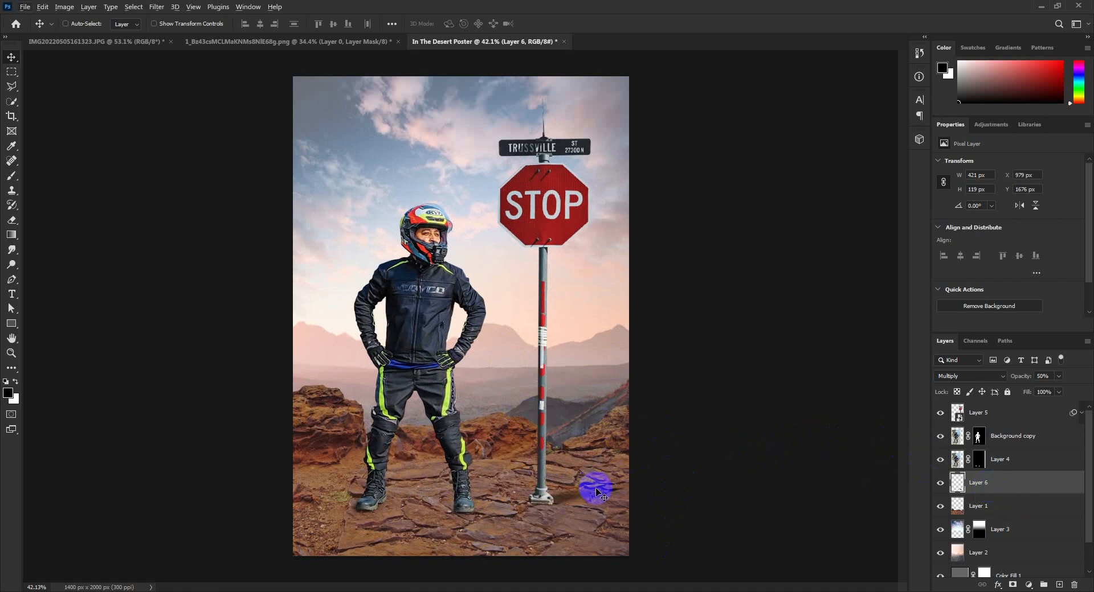
left_click_drag(596, 492, 536, 499)
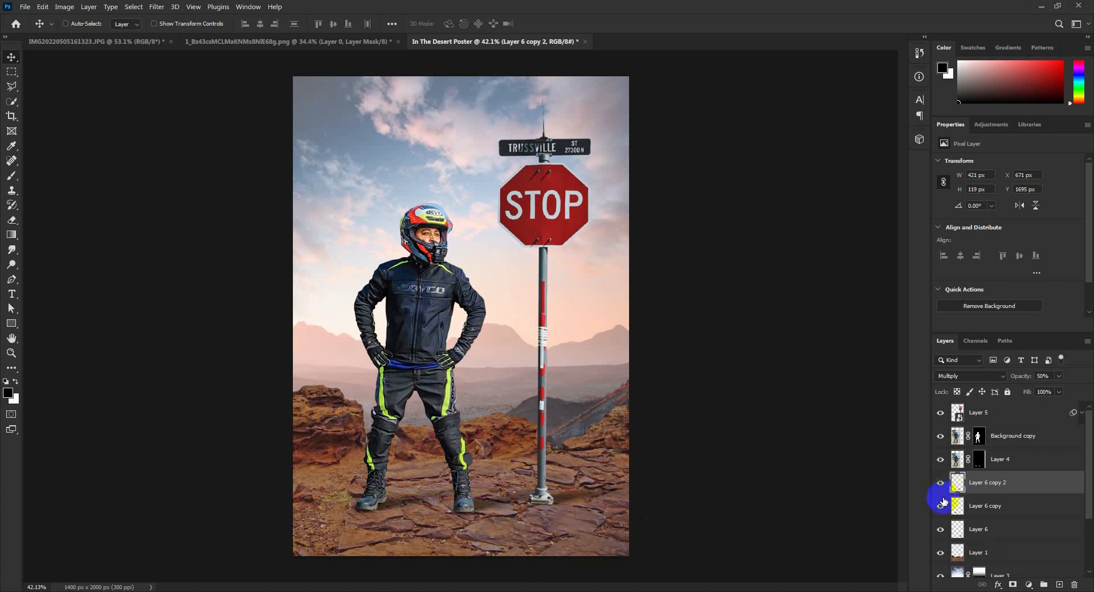
left_click(995, 526, "shift")
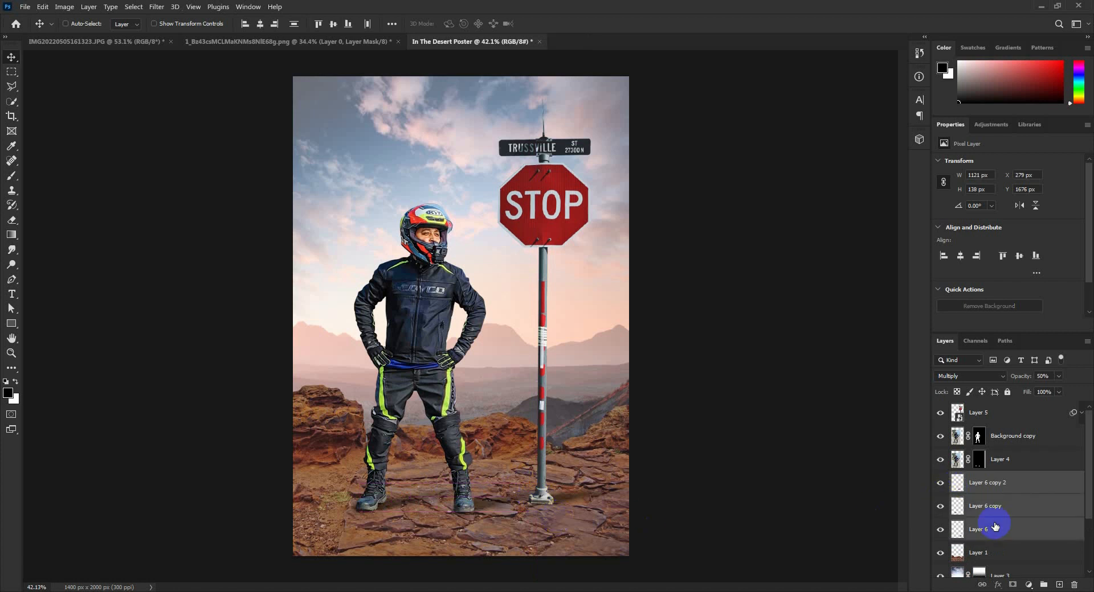
key("3")
key("5")
key("4")
scroll(605, 464, "down", 1)
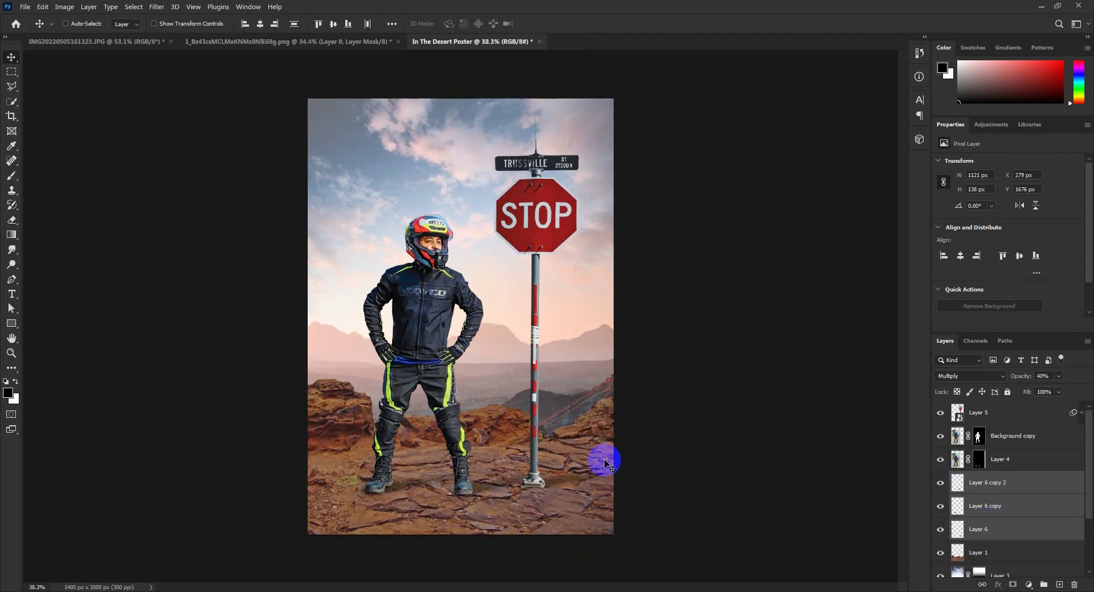
Add a Curves adjustment above the stop sign layer, lowering the white point and pulling the midtones down to darken the image
left_click(1012, 423)
left_click(1028, 585)
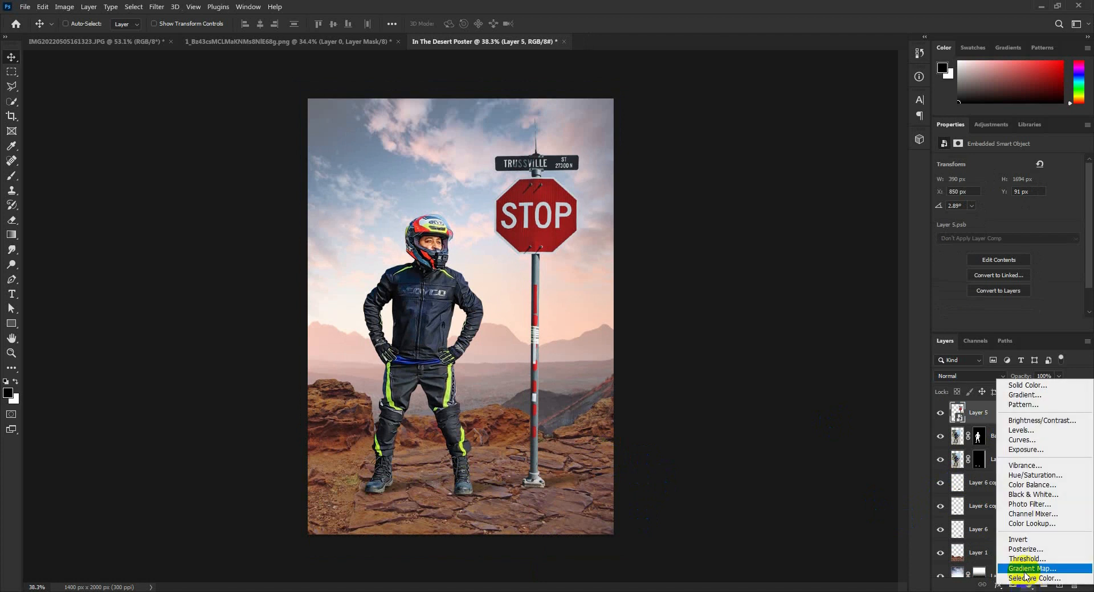
left_click(1037, 439)
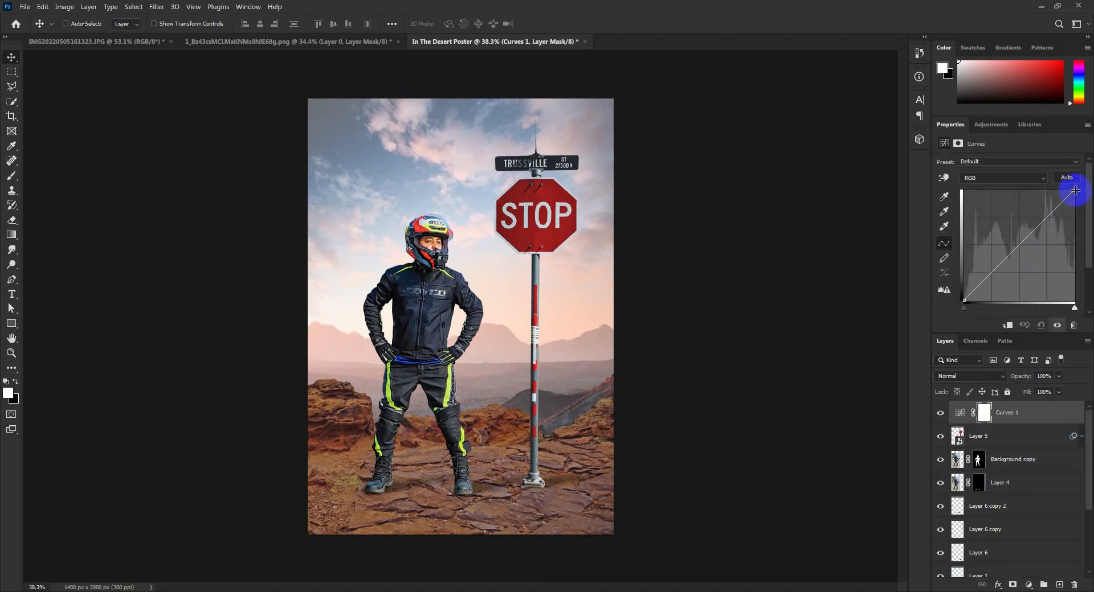
left_click_drag(1074, 190, 1089, 218)
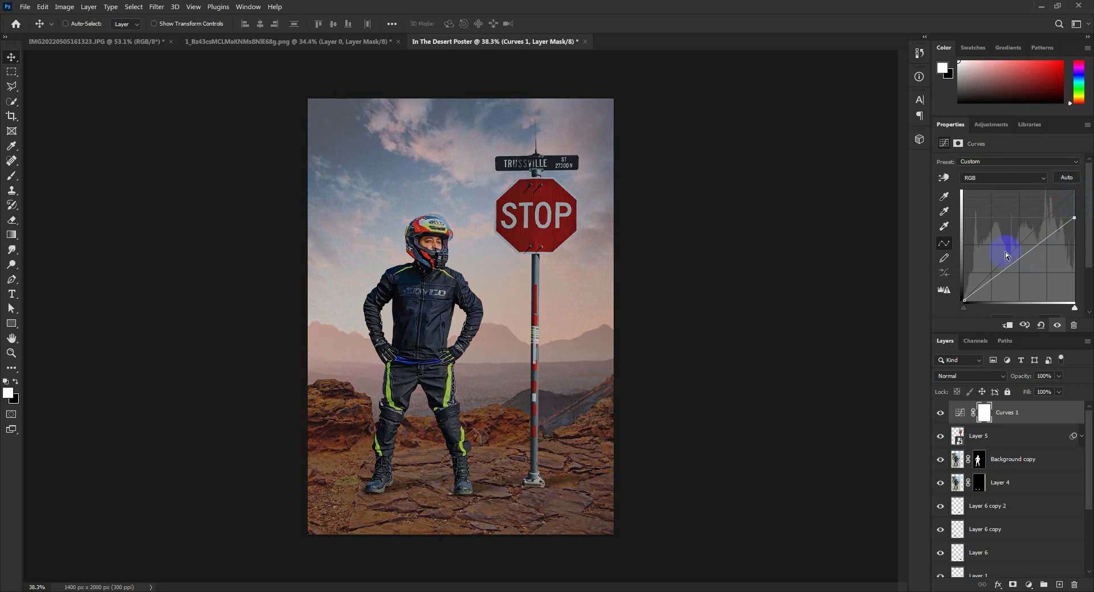
left_click_drag(1017, 265, 1018, 268)
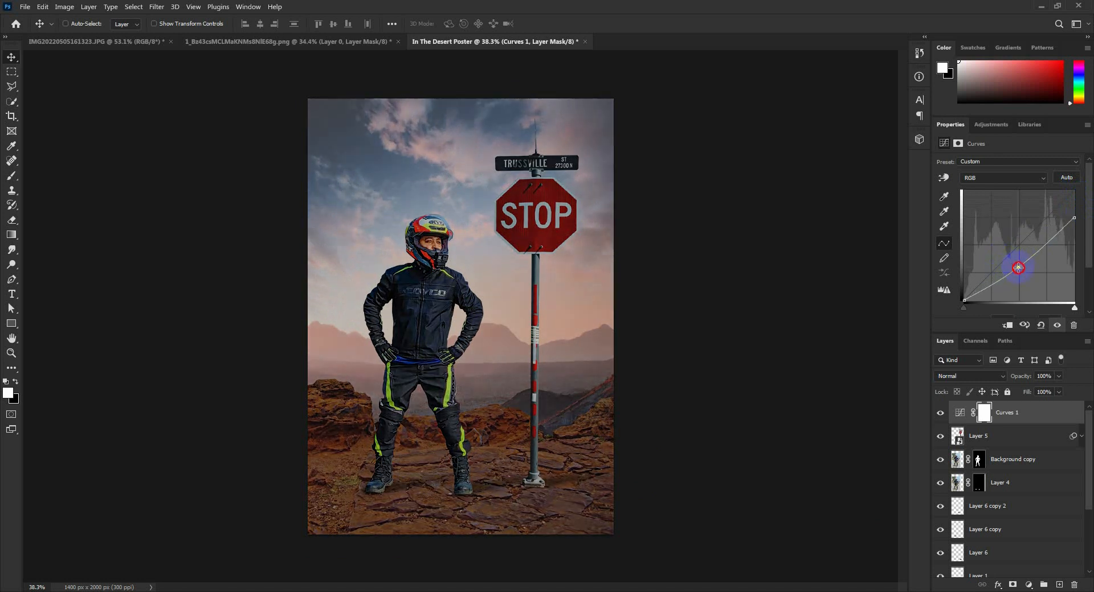
Paint black on the Curves mask with a soft 2300 px brush over the image's upper-left area to restore its brightness
left_click(11, 176)
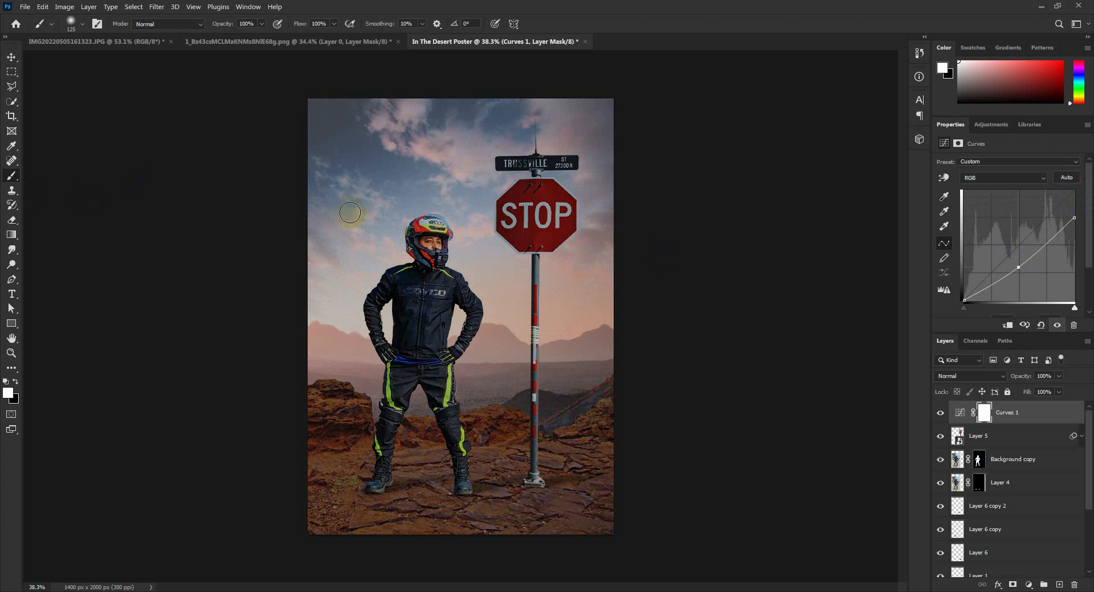
key("bracketright")
key("bracketright")
key("bracketright")
key("bracketright")
key("bracketright")
key("bracketright")
key("bracketright")
key("bracketright")
key("bracketright")
key("bracketright")
key("bracketright")
key("bracketright")
key("bracketright")
key("bracketright")
key("bracketright")
key("bracketright")
key("bracketright")
key("bracketright")
key("bracketright")
key("bracketright")
left_click_drag(363, 189, 363, 193)
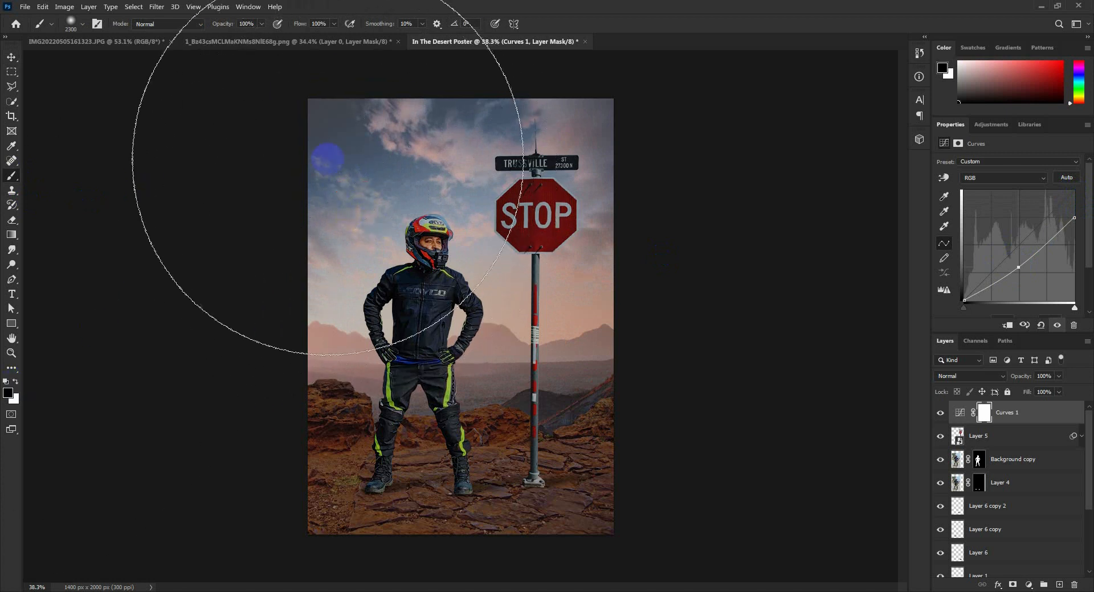
mouse_move(327, 159)
left_mouse_down()
mouse_move(328, 187)
mouse_move(347, 195)
mouse_move(319, 267)
left_mouse_up()
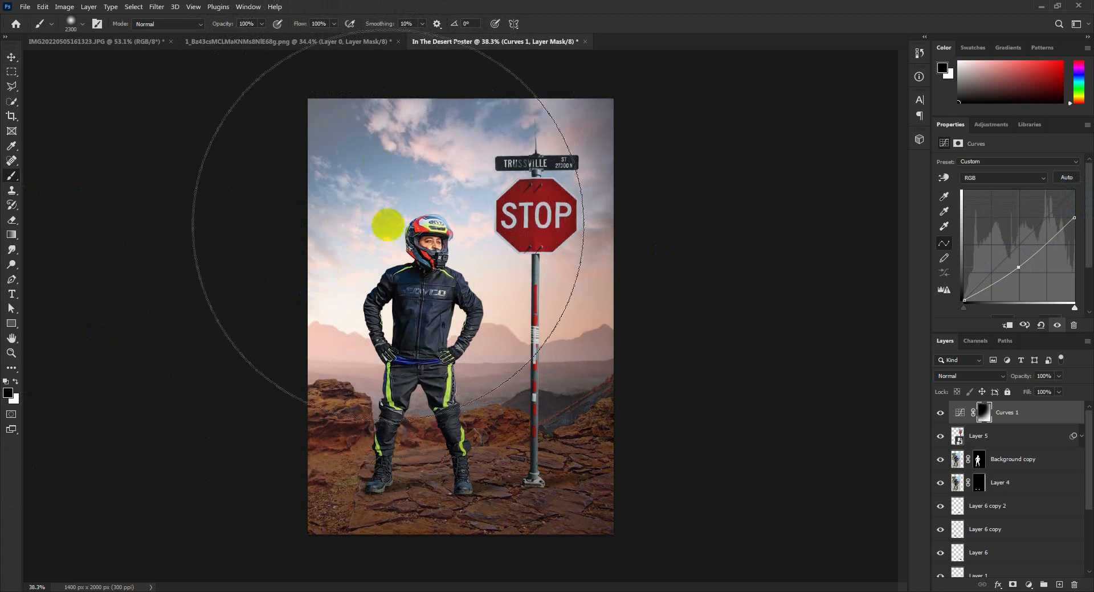
left_click(11, 58)
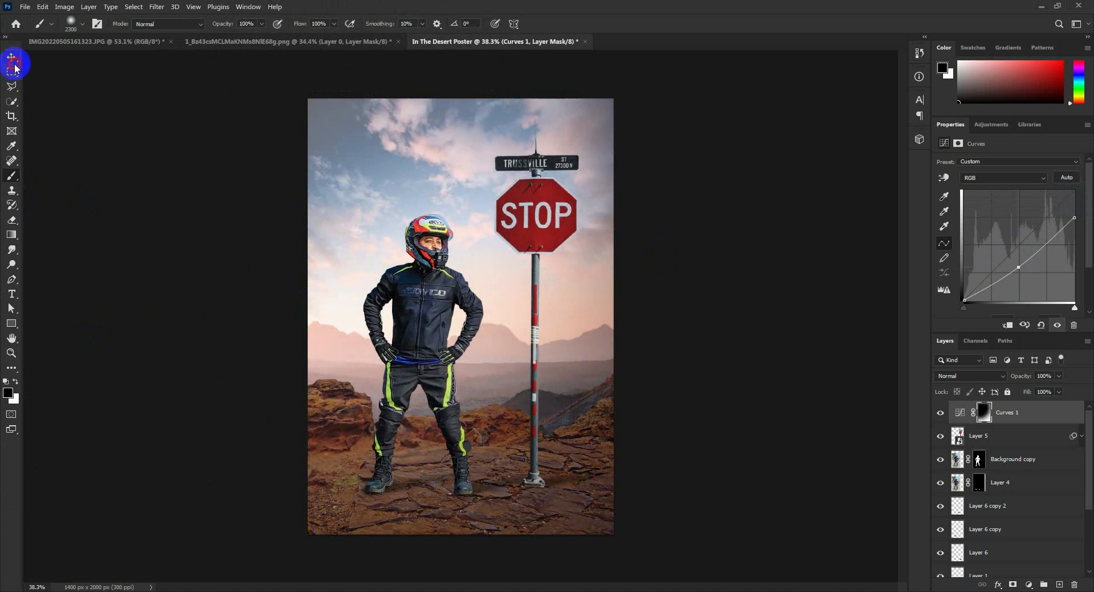
Add a new layer above the stop sign layer and paint a large soft glow at the image's upper left in pink sampled from the horizon
left_click(1001, 441)
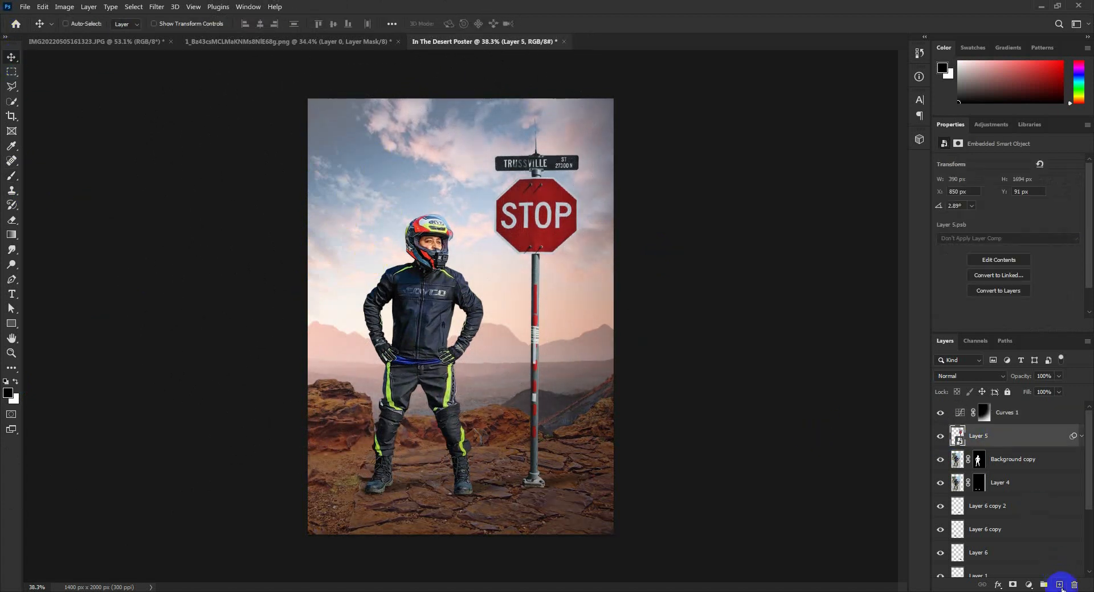
left_click(1059, 585)
left_click(11, 146)
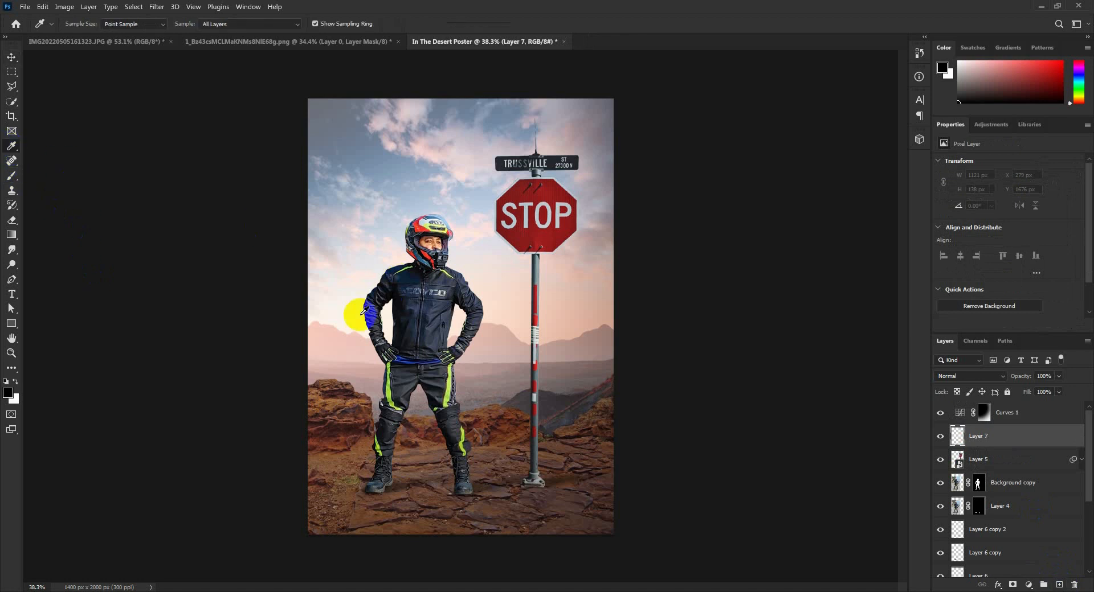
left_click(349, 342)
left_click(14, 178)
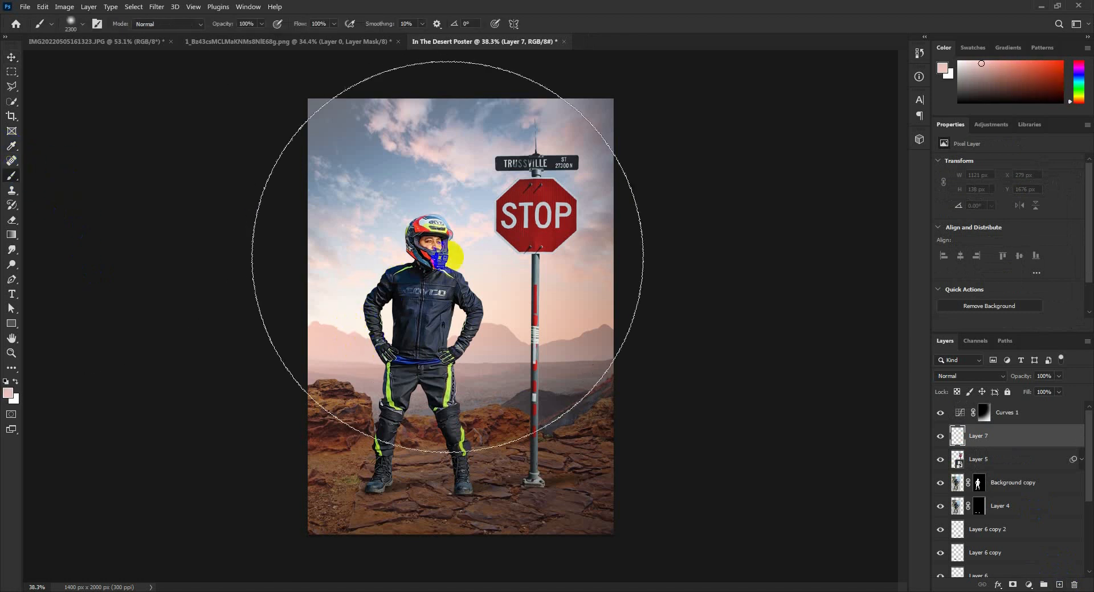
left_click(324, 205)
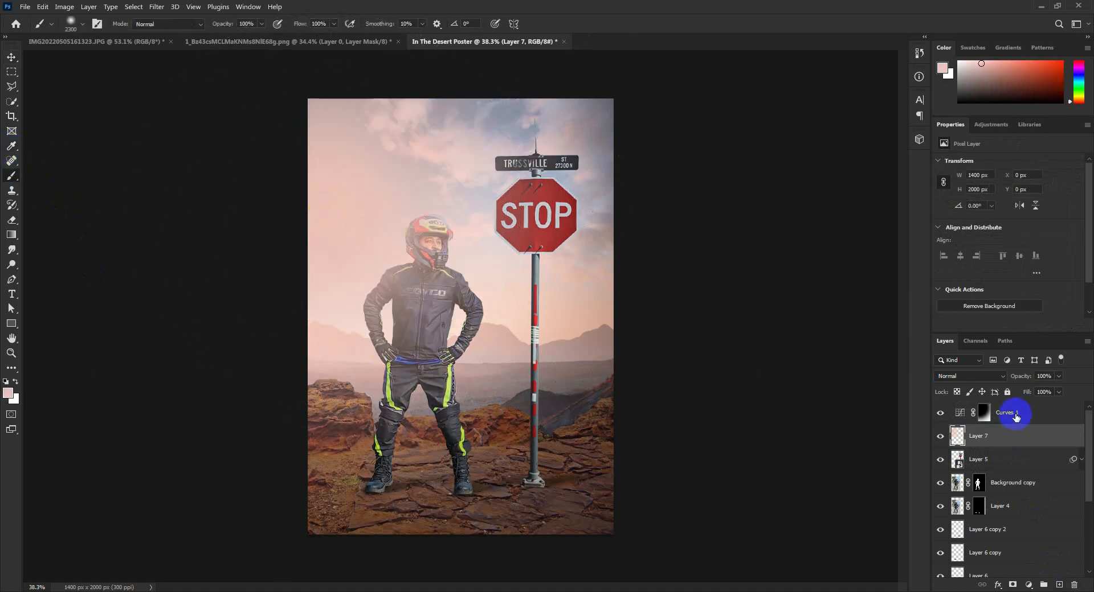
Set the pink glow layer's blend mode to Screen and its opacity to 49%
left_click(973, 376)
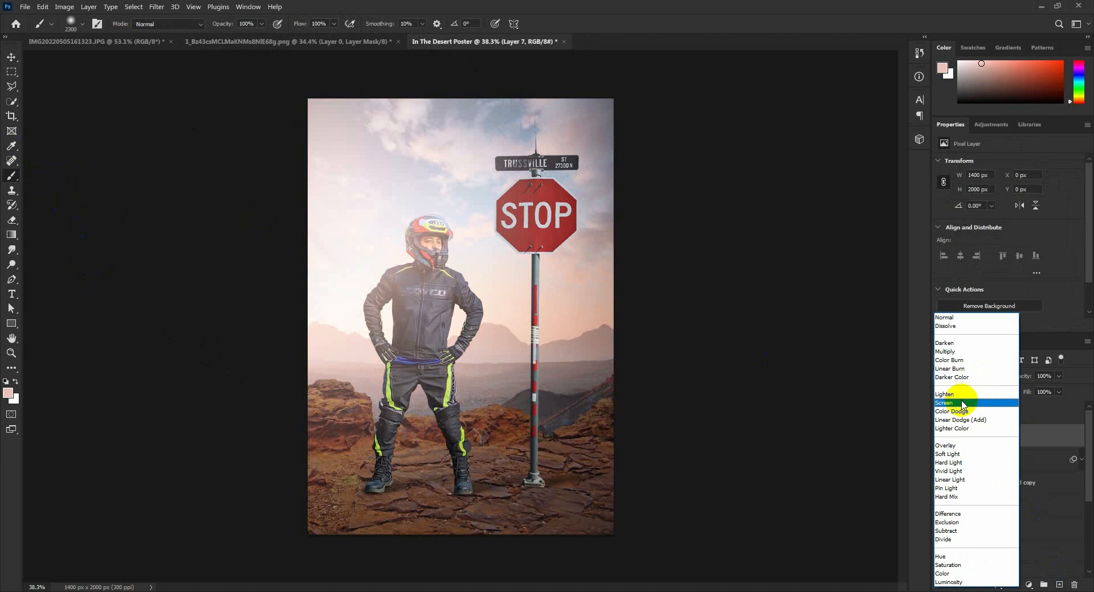
left_click(963, 404)
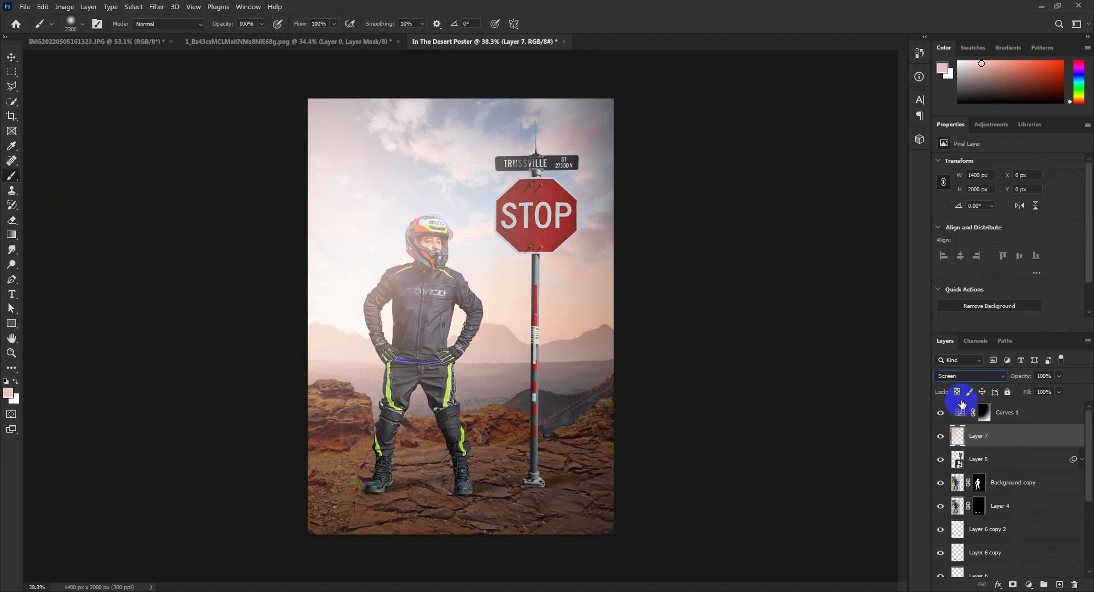
left_click_drag(1026, 378, 995, 376)
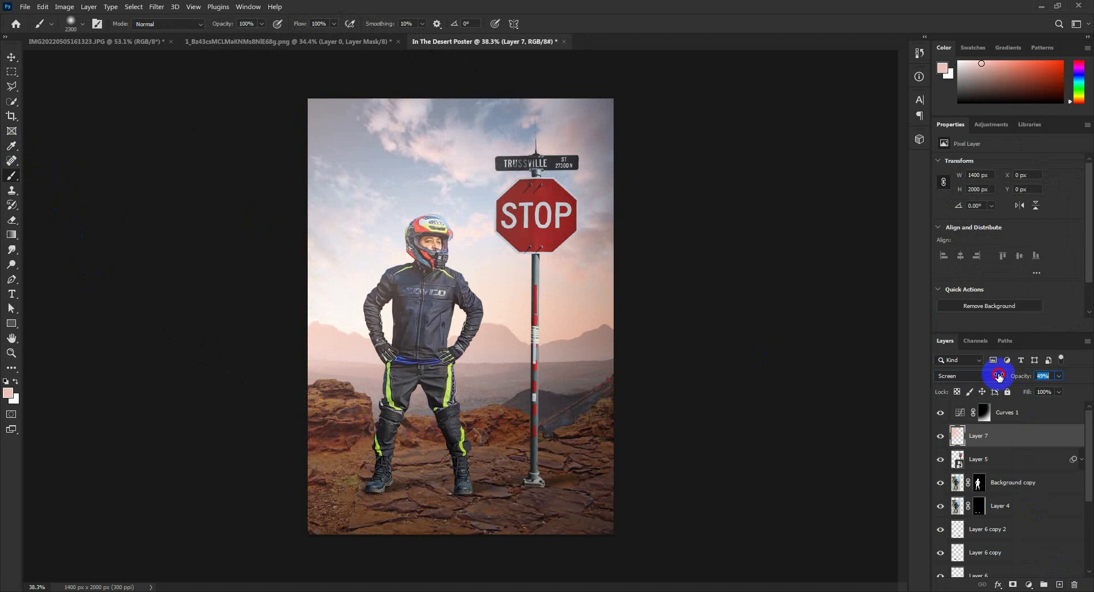
left_click_drag(998, 376, 999, 376)
left_click(9, 58)
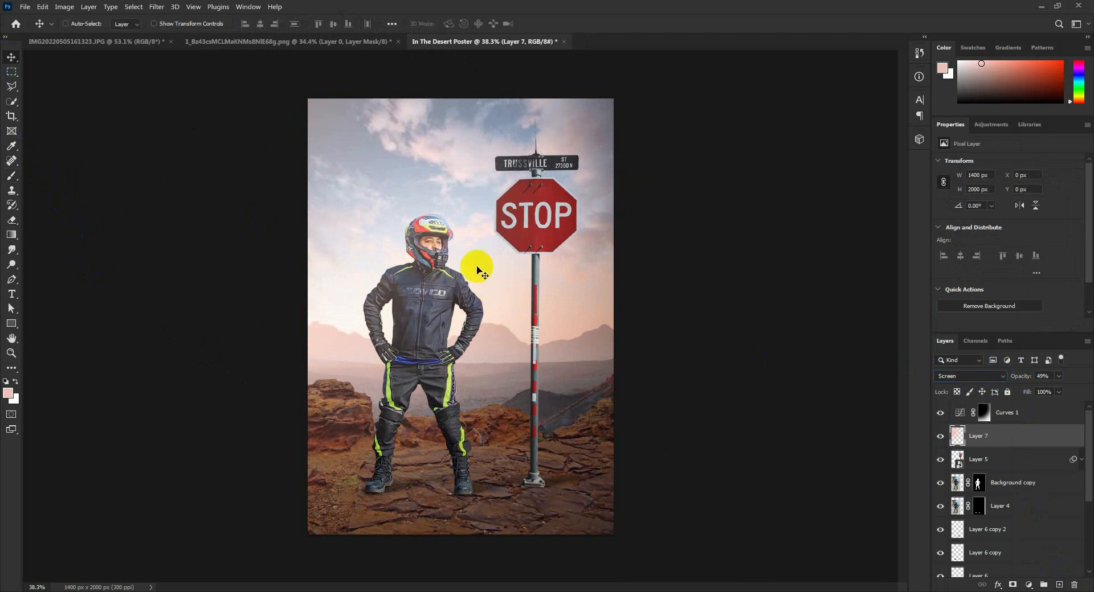
Change the pink glow on Layer 7 to Hard Light blending at 40% opacity
scroll(523, 322, "up", 1)
left_click(981, 376)
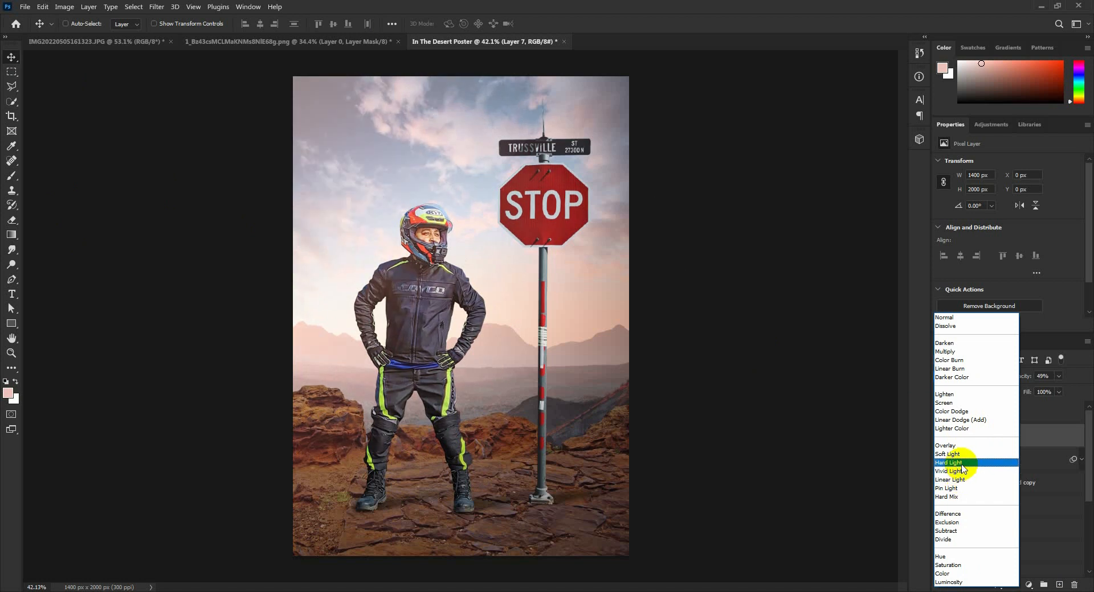
left_click(960, 464)
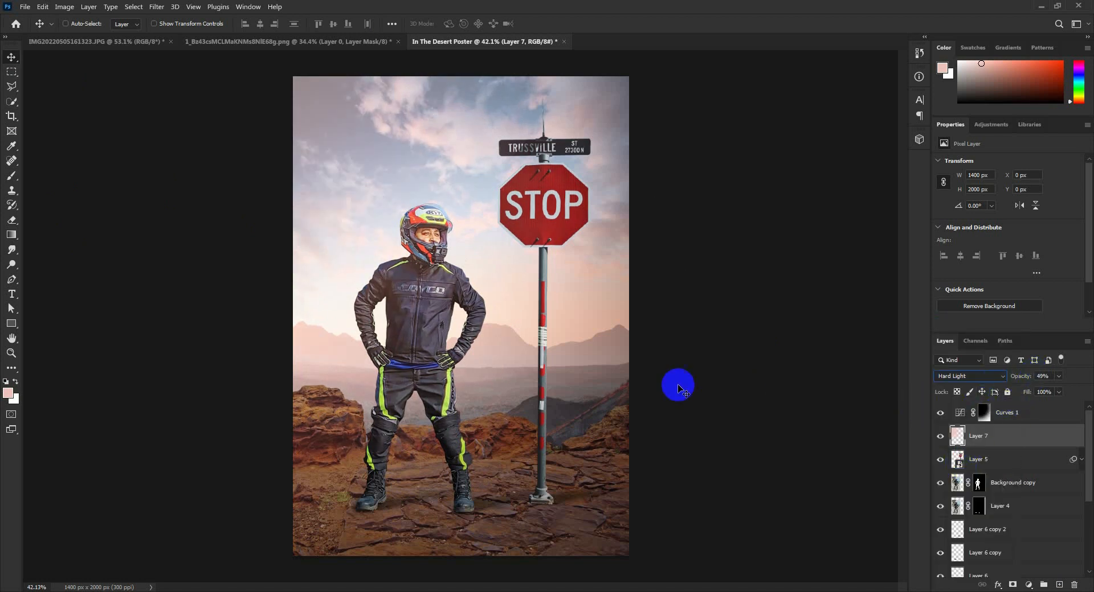
left_click(537, 347)
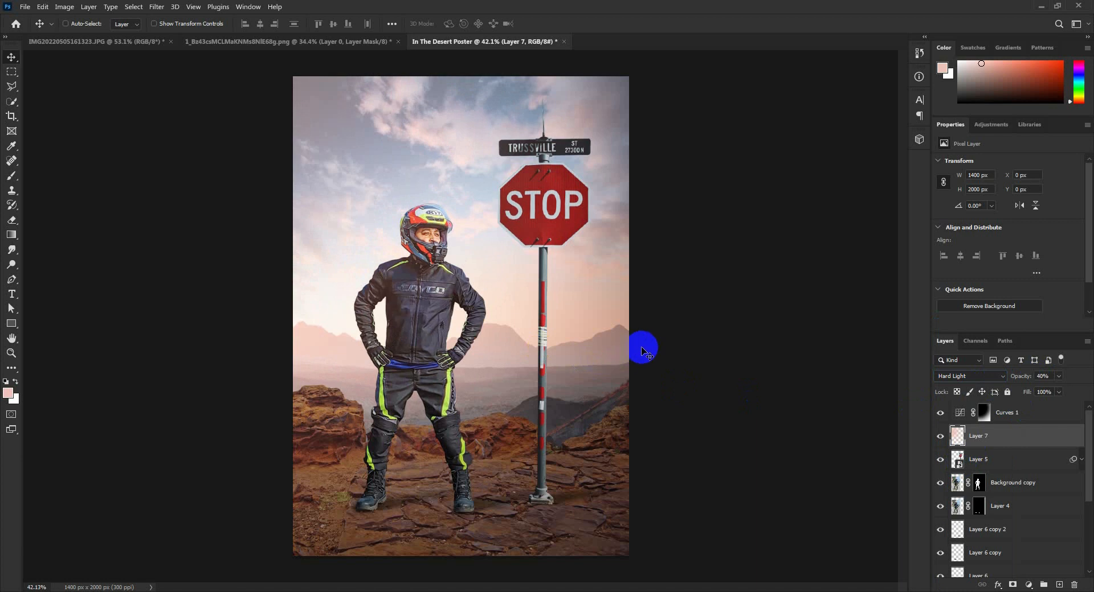
scroll(629, 356, "down", 1)
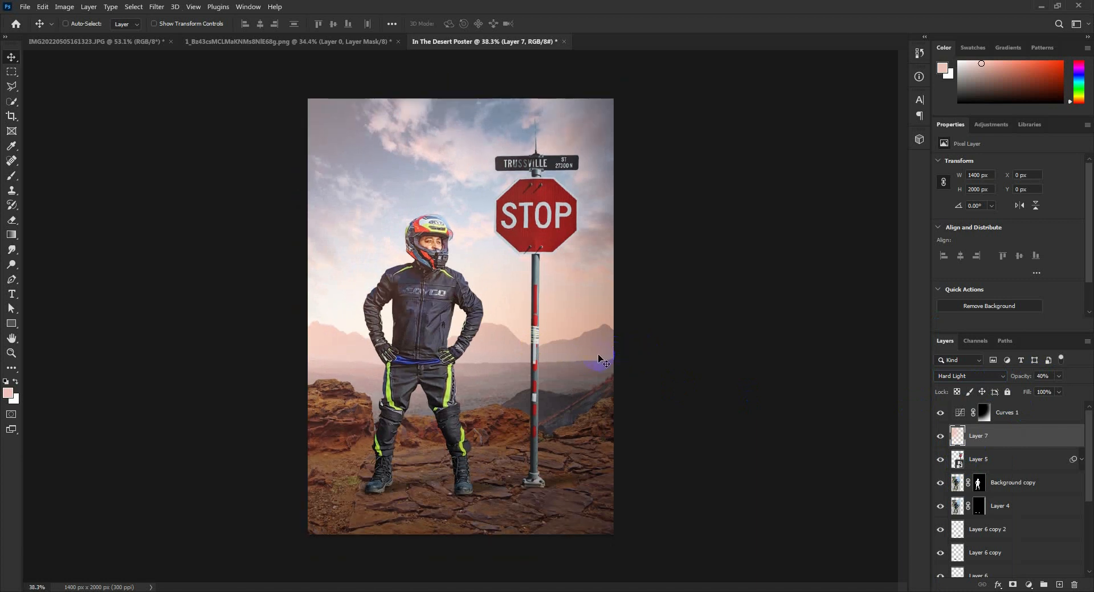
Add a new layer above the glow and paint a soft dark area over the image's lower right with a sampled dark tone
left_click(1059, 585)
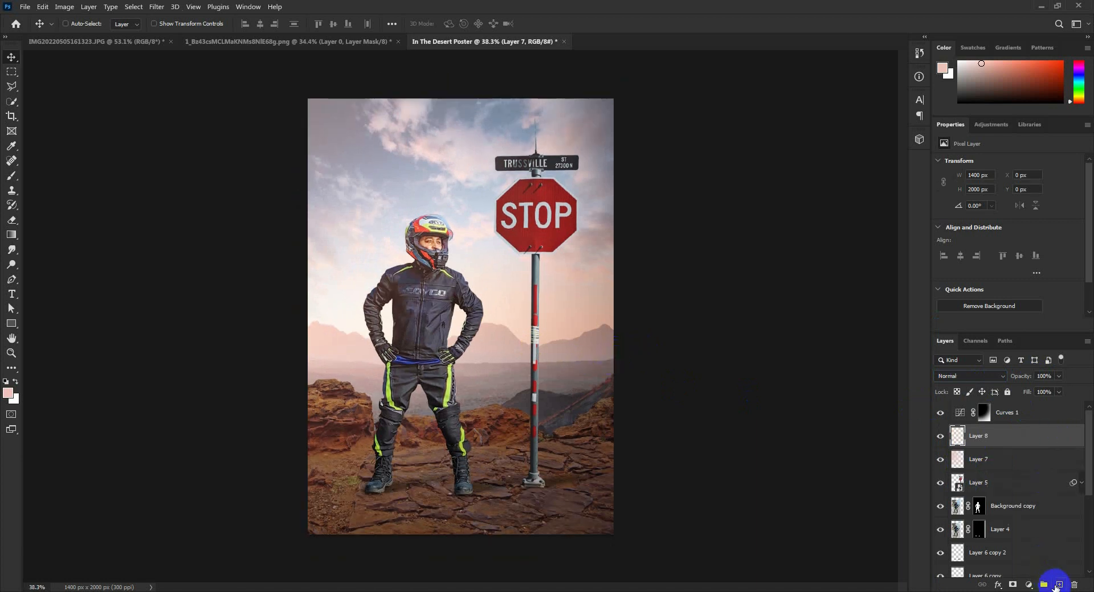
left_click(12, 145)
left_click(583, 212)
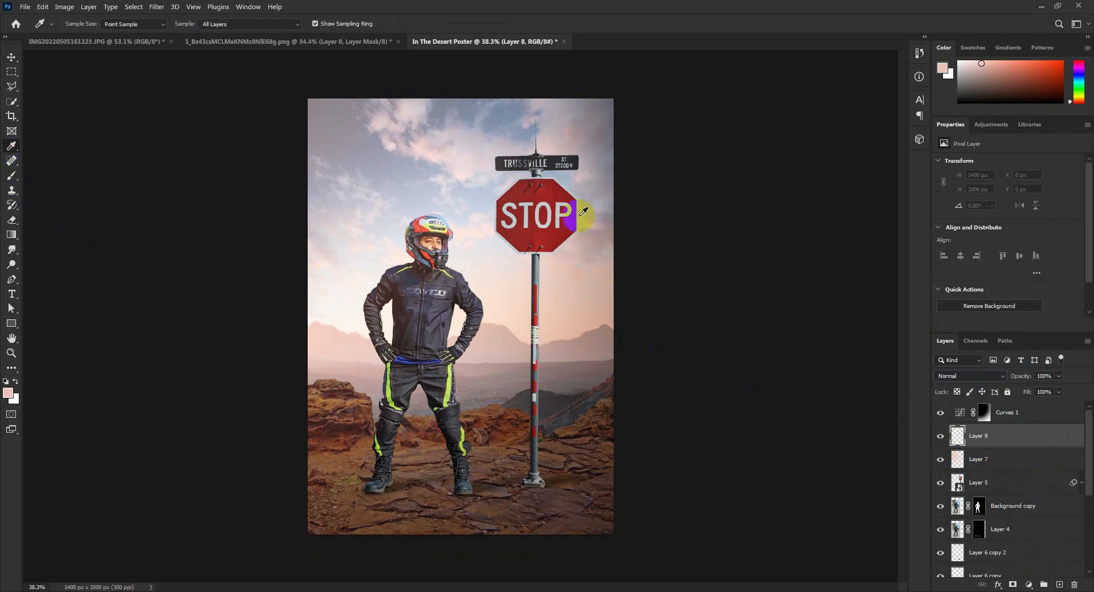
key("d")
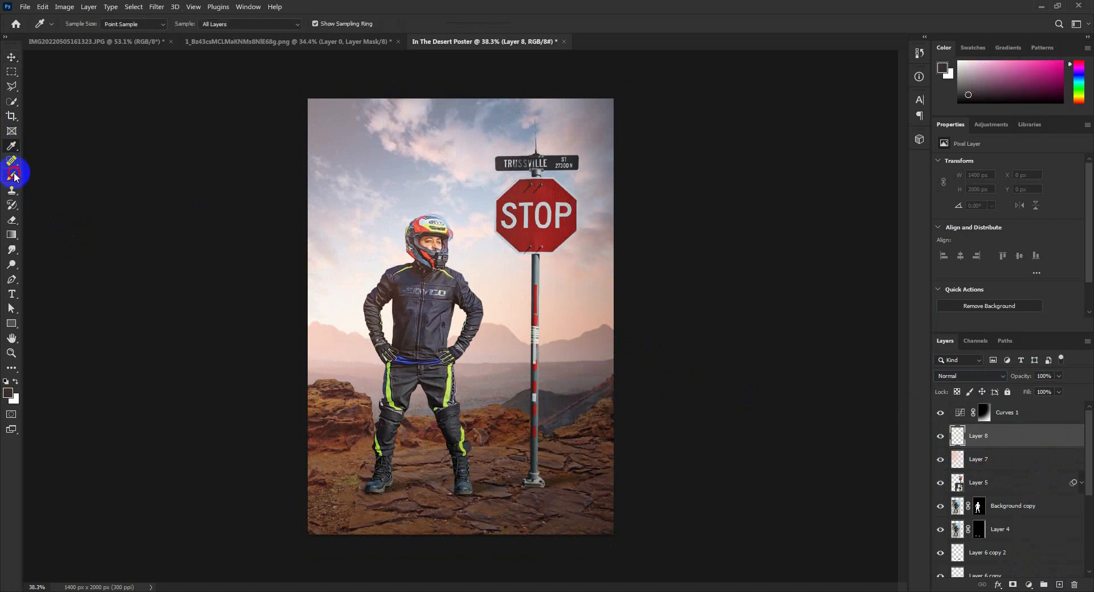
left_click(12, 176)
mouse_move(577, 409)
left_mouse_down()
mouse_move(600, 422)
mouse_move(571, 395)
left_mouse_up()
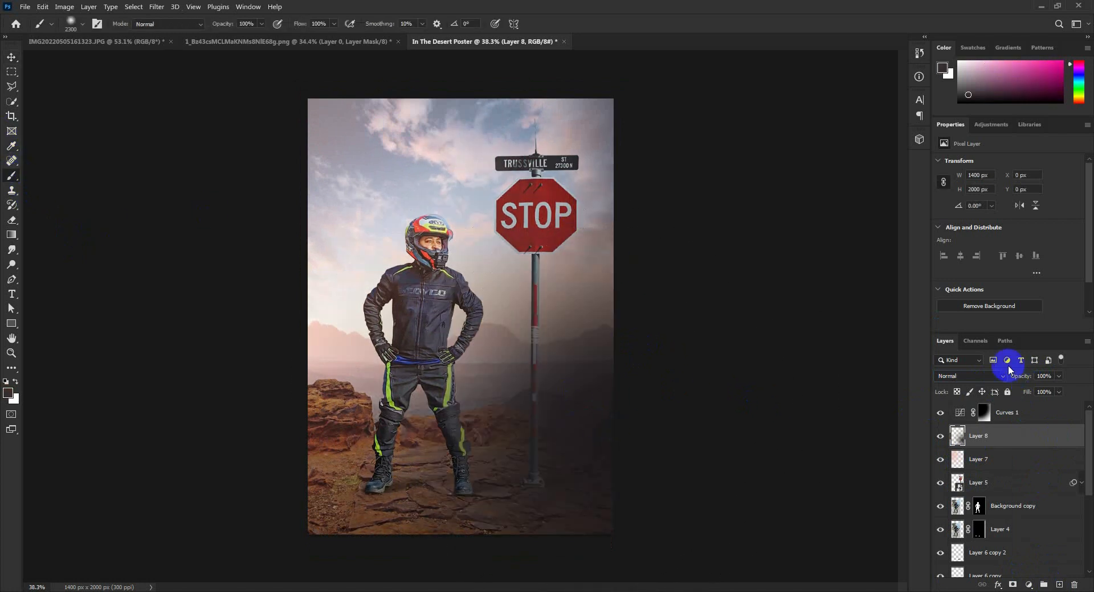
Reduce Layer 8's opacity to 26% and try several blend modes on it, ending with Lighter Color
left_click(994, 376)
left_click(952, 351)
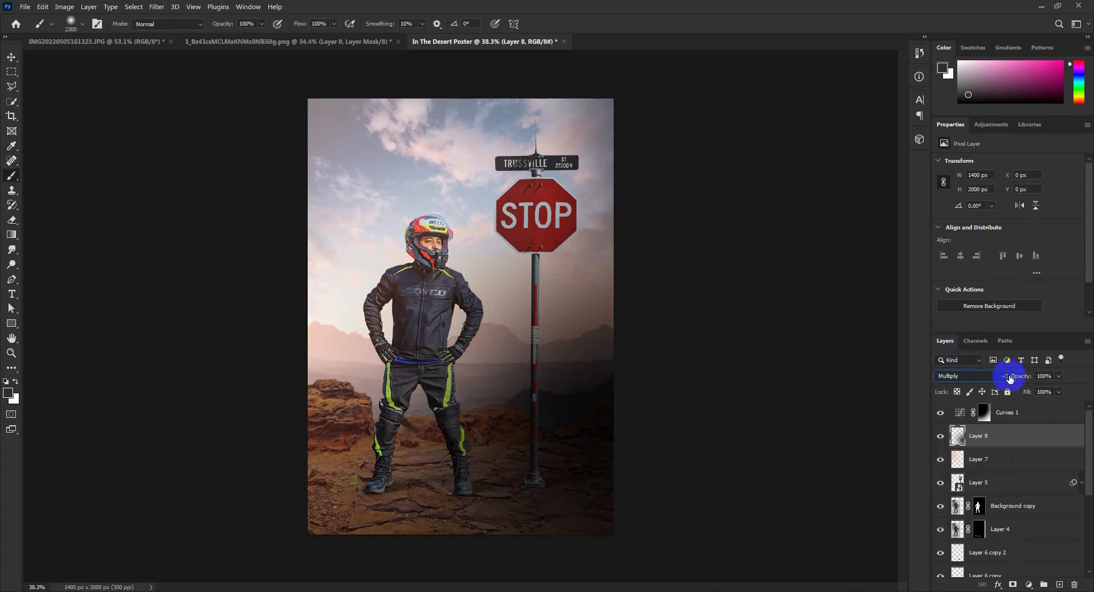
left_click_drag(1023, 378, 980, 368)
scroll(976, 379, "down", 1)
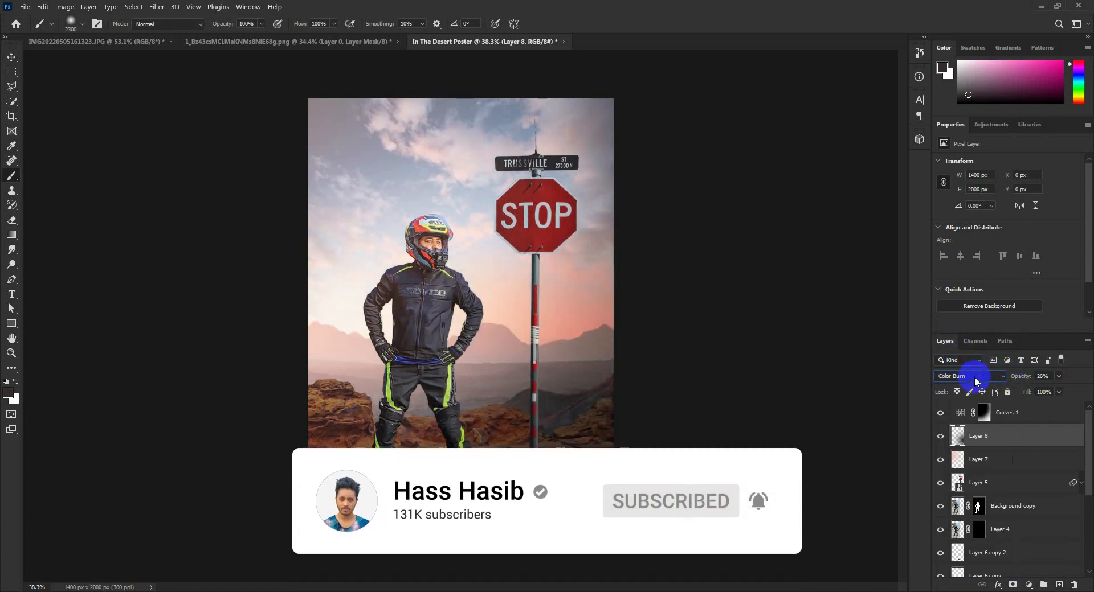
scroll(975, 379, "down", 3)
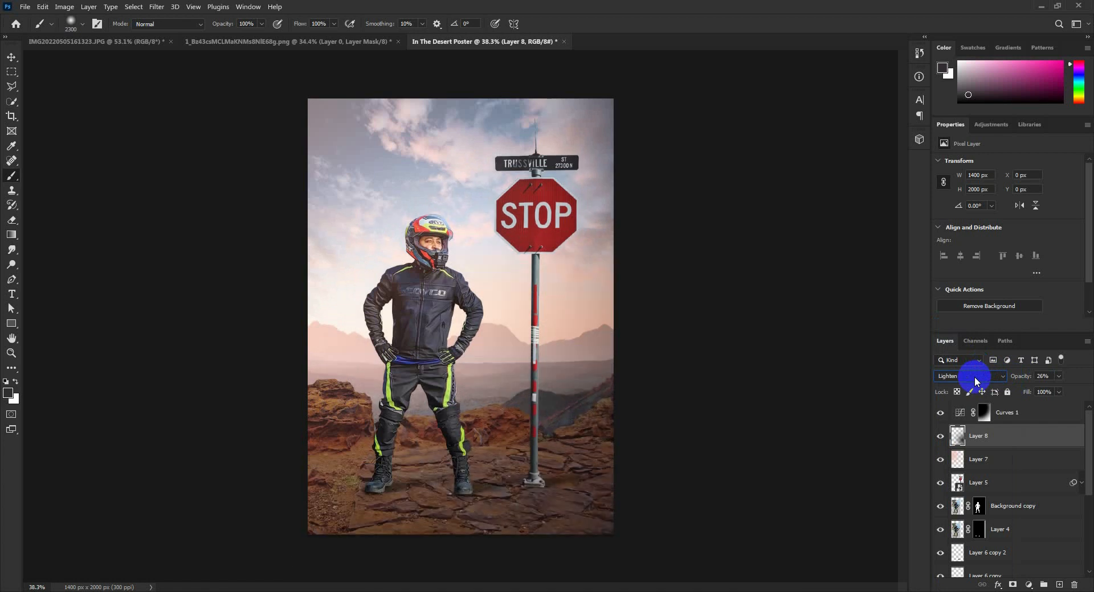
scroll(974, 377, "down", 2)
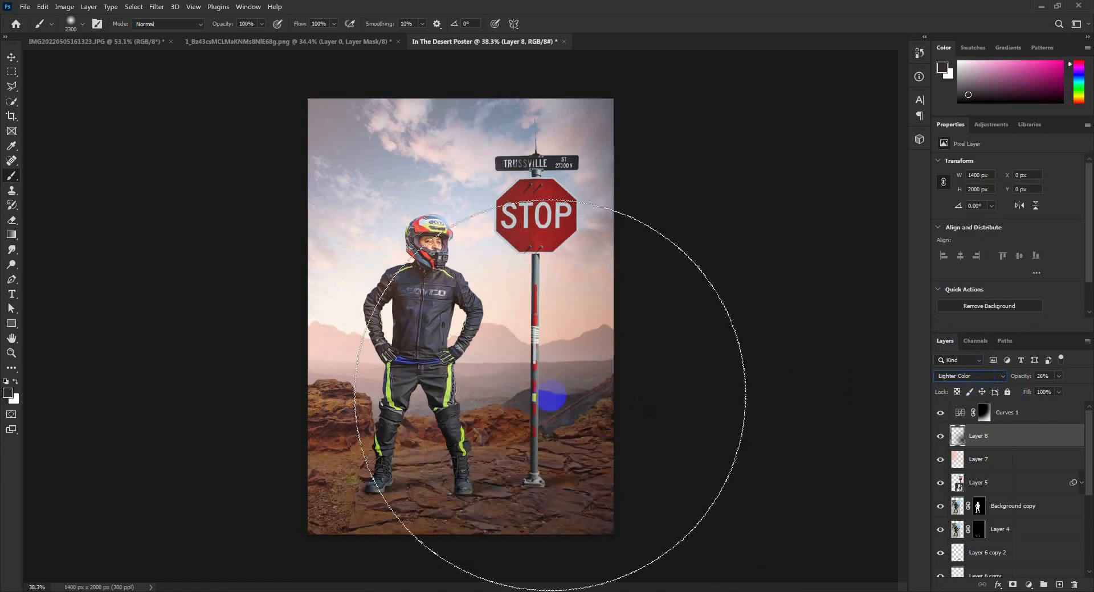
Shift the dark painted Layer 8 about 21 px down the canvas
left_click(11, 57)
mouse_move(580, 435)
left_mouse_down()
mouse_move(550, 468)
mouse_move(537, 402)
mouse_move(462, 287)
mouse_move(451, 382)
mouse_move(614, 495)
mouse_move(610, 464)
mouse_move(576, 439)
left_mouse_up()
key("ctrl+t")
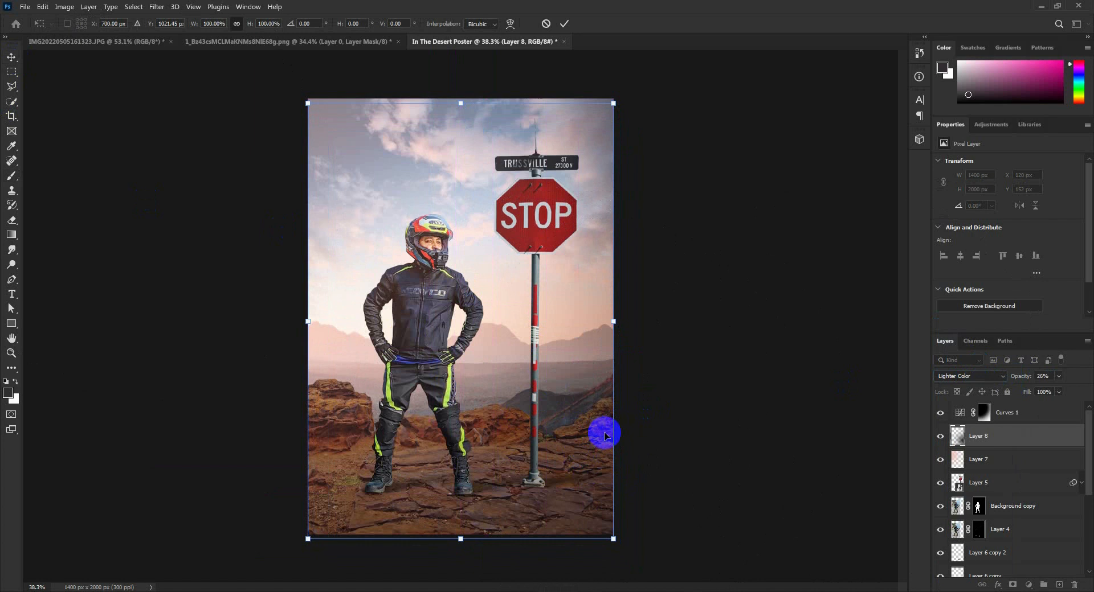
key("Return")
scroll(558, 427, "up", 1)
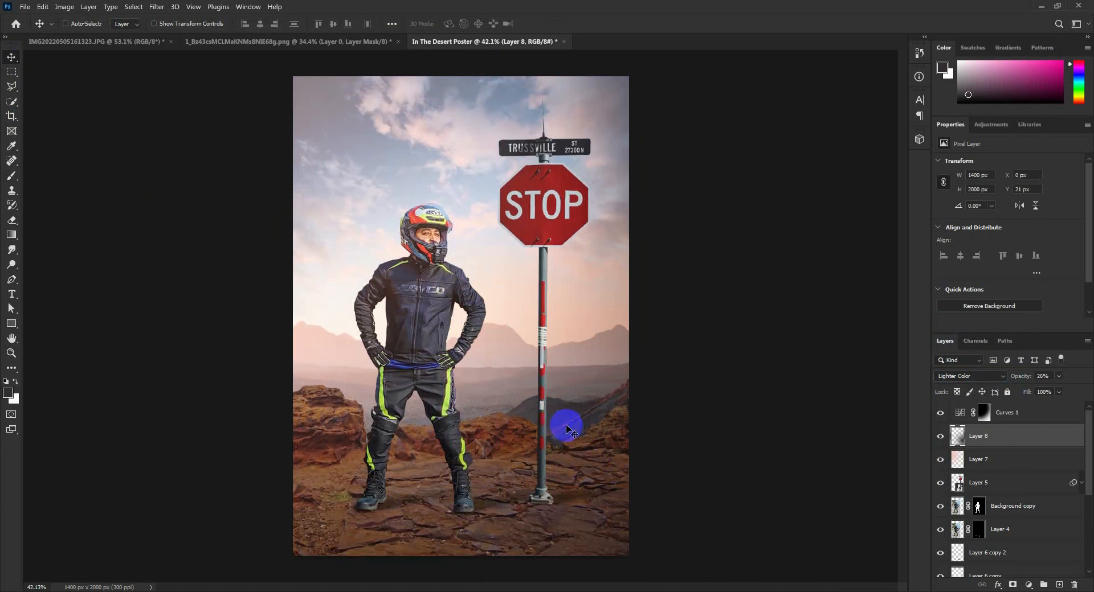
Paste the cloudy sky with birds above Layer 5, place it over the poster's upper left and blend it with Multiply
left_click(978, 483)
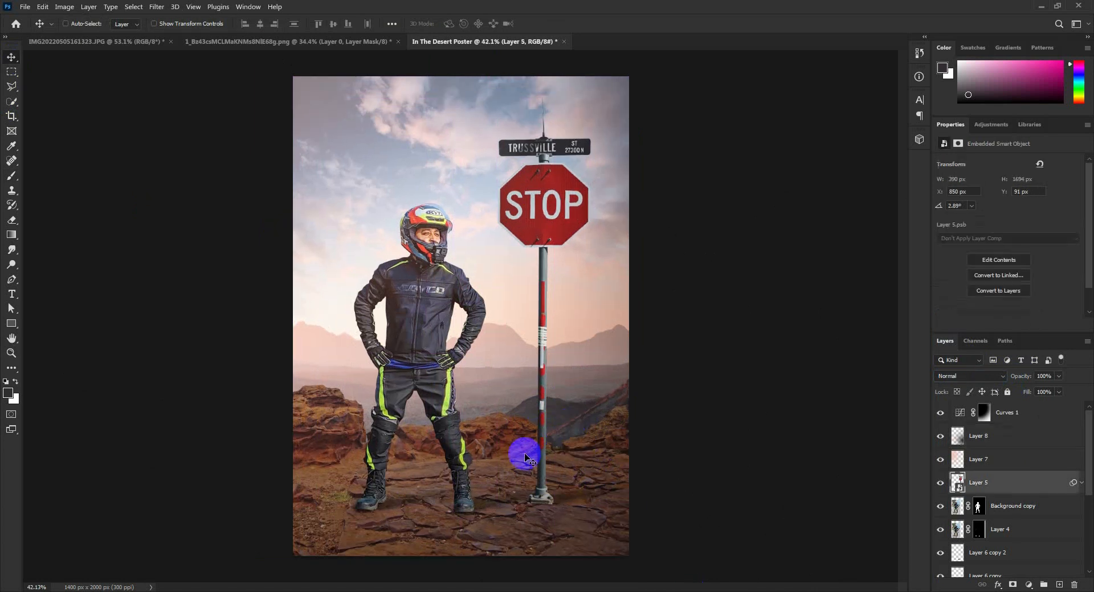
key("ctrl+v")
left_click_drag(529, 447, 444, 215)
left_click(969, 376)
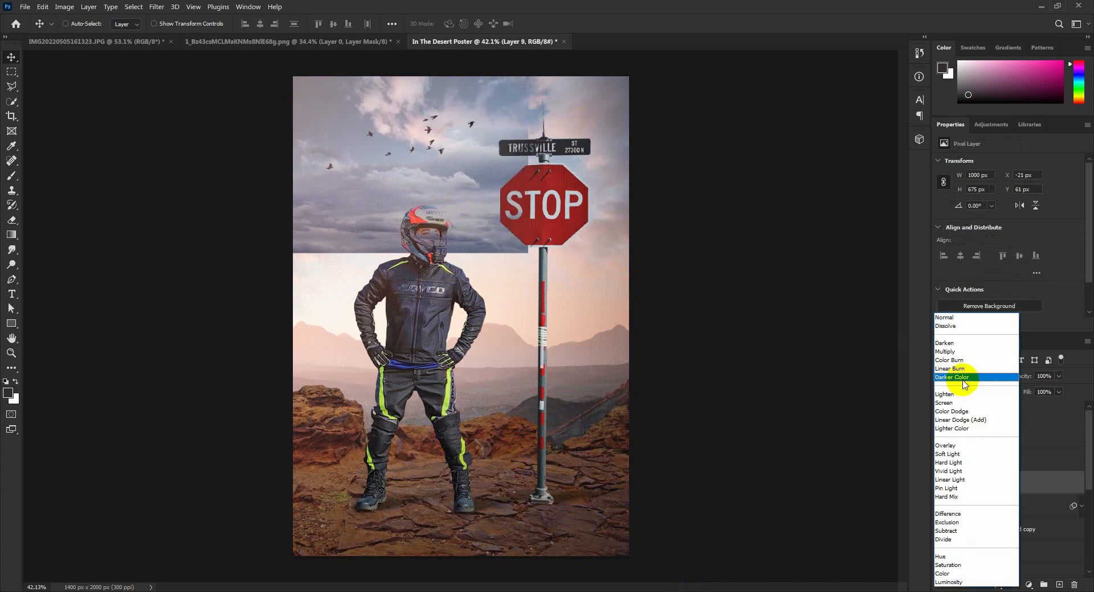
left_click(951, 353)
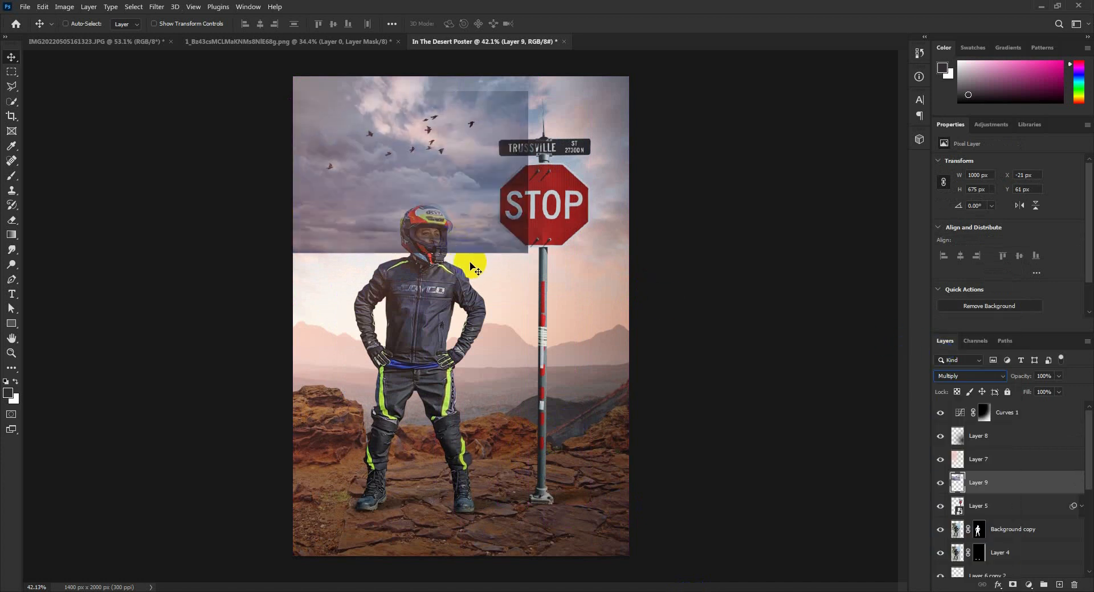
Brighten the pasted bird sky with Curves, raising the curve to about input 74, output 157
key("ctrl+m")
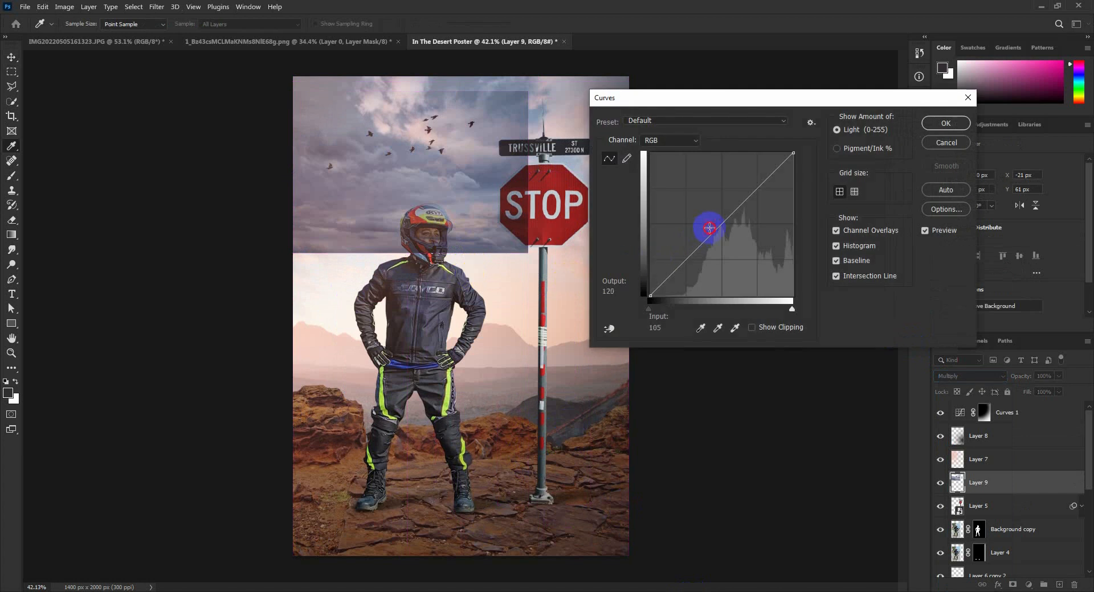
left_click_drag(709, 228, 687, 205)
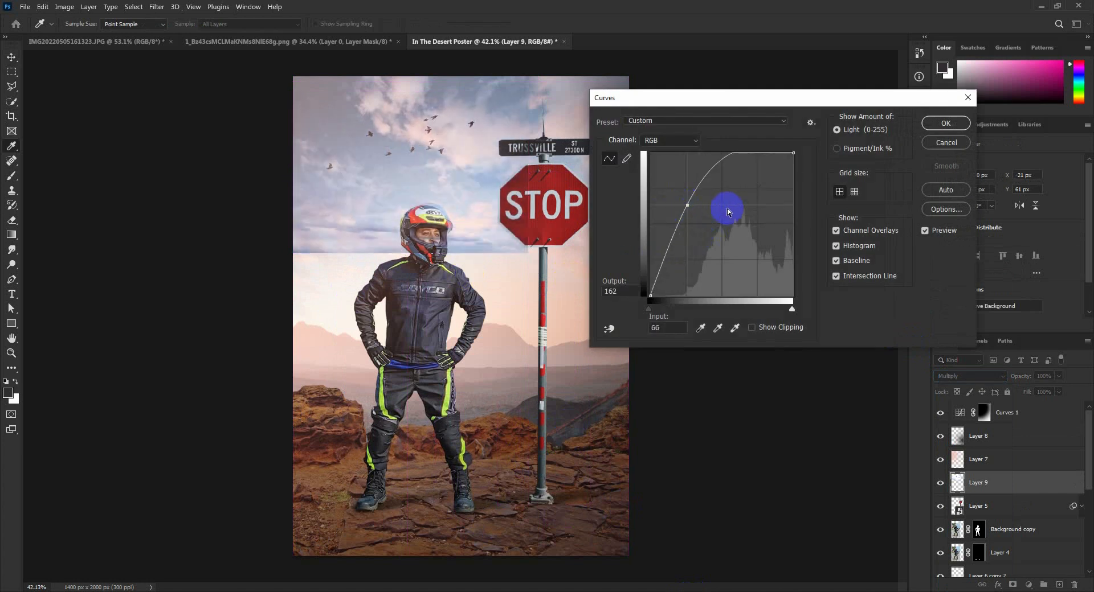
left_click(944, 123)
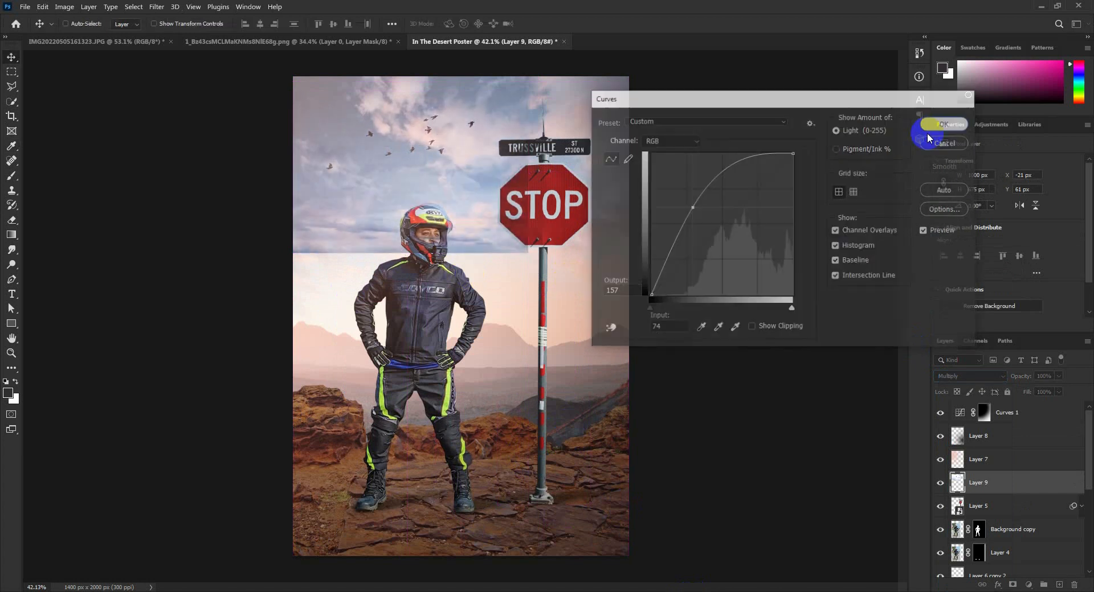
Scale the bird sky layer down to about 719 x 486 px in the poster's upper left
key("ctrl+t")
left_click_drag(537, 251, 492, 233)
left_click_drag(472, 211, 450, 201)
key("Return")
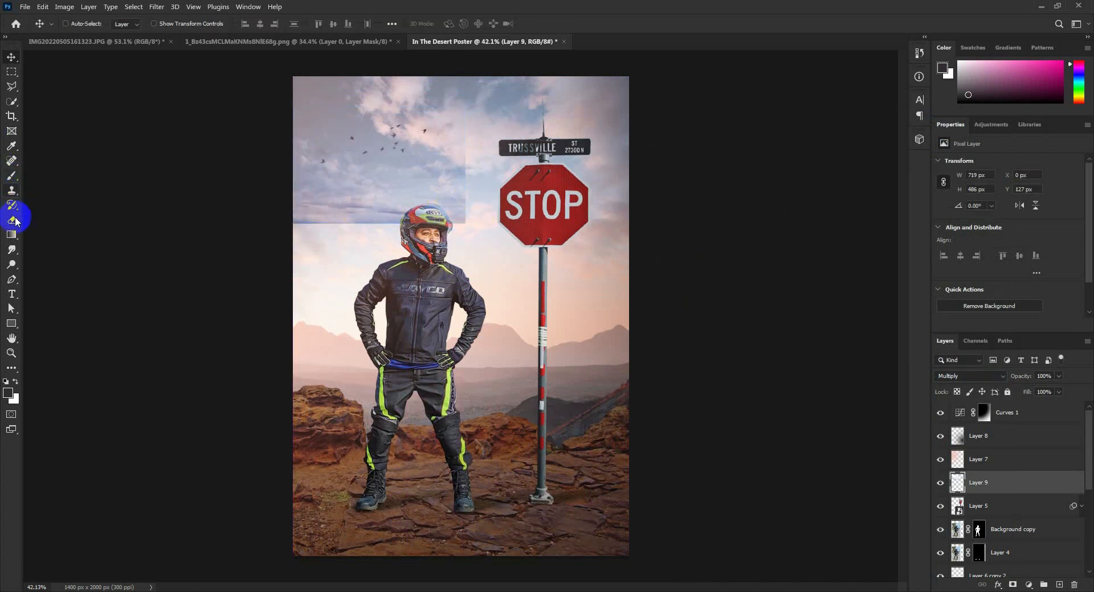
Erase the leftover sky edges around the birds on Layer 9
left_click(12, 220)
mouse_move(487, 121)
left_mouse_down()
mouse_move(498, 168)
mouse_move(379, 249)
mouse_move(287, 237)
mouse_move(259, 252)
mouse_move(239, 107)
mouse_move(427, 49)
mouse_move(73, 104)
mouse_move(35, 124)
left_mouse_up()
left_click(11, 57)
left_click_drag(399, 168, 383, 185)
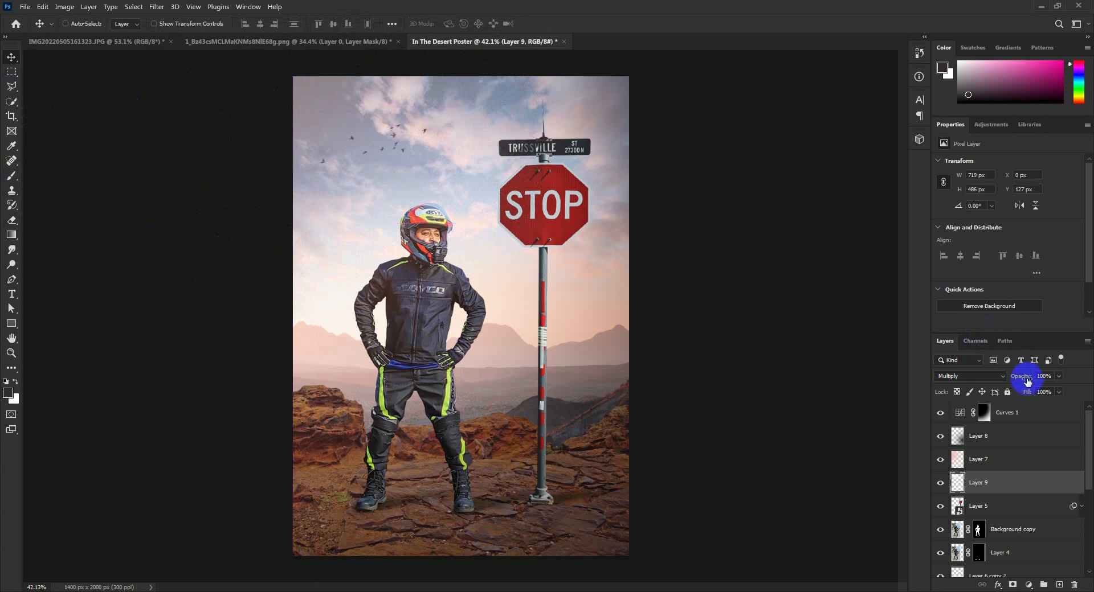
Reduce the birds layer to 81% opacity and place it beneath Layer 4, with the birds just above and left of the helmet
left_click_drag(1027, 381, 1013, 377)
left_click_drag(501, 169, 501, 227)
left_click_drag(1017, 486, 1006, 559)
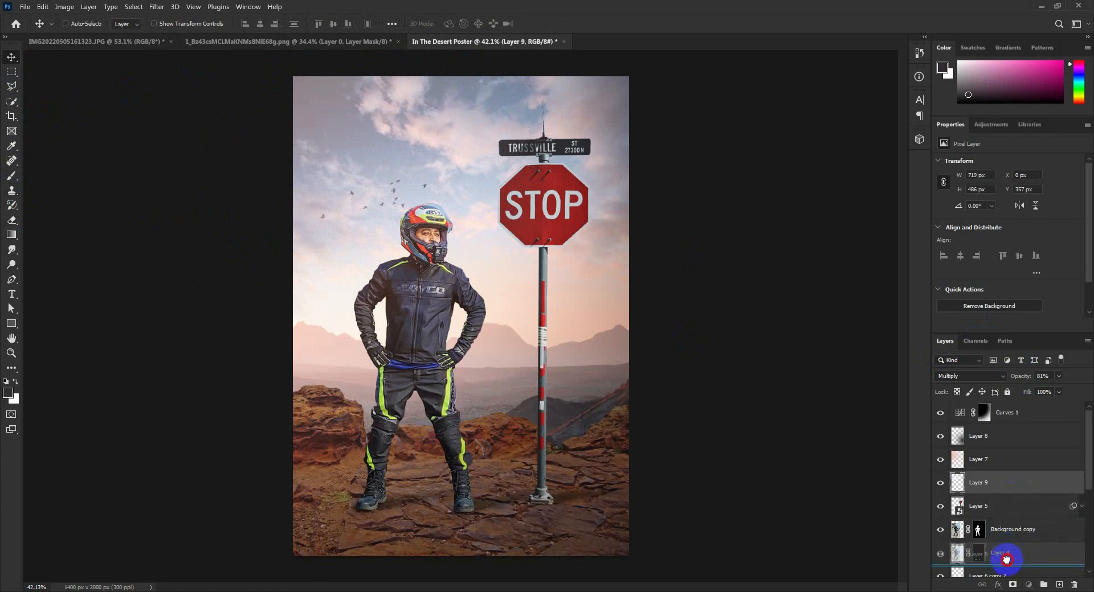
left_click_drag(513, 262, 420, 190)
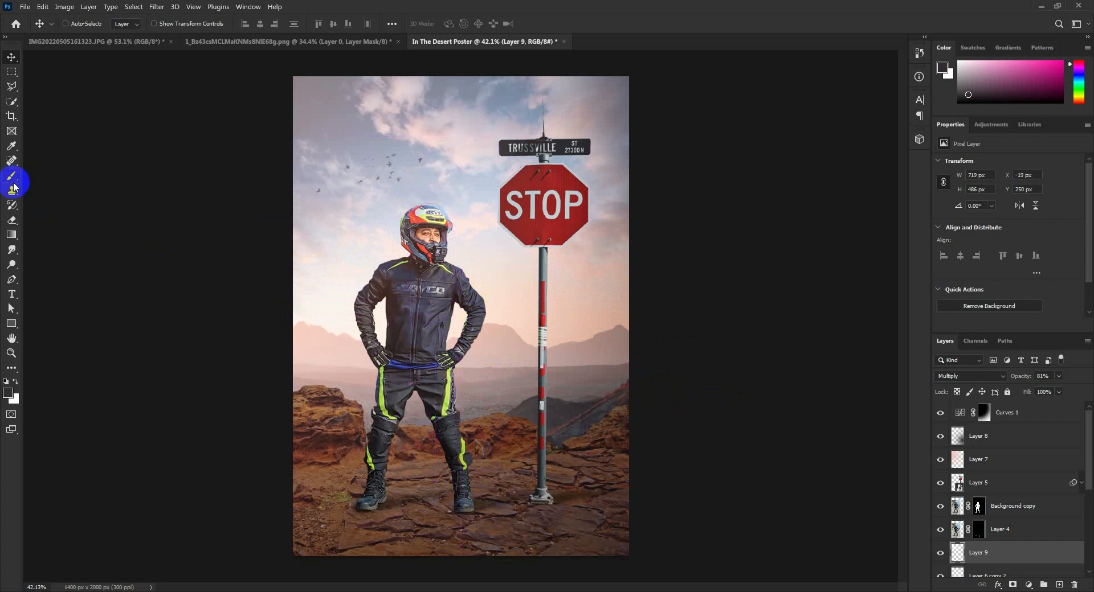
Erase the remaining traces of the birds layer around the rider's chest with a soft 500 px eraser
left_click(11, 220)
left_click(415, 288)
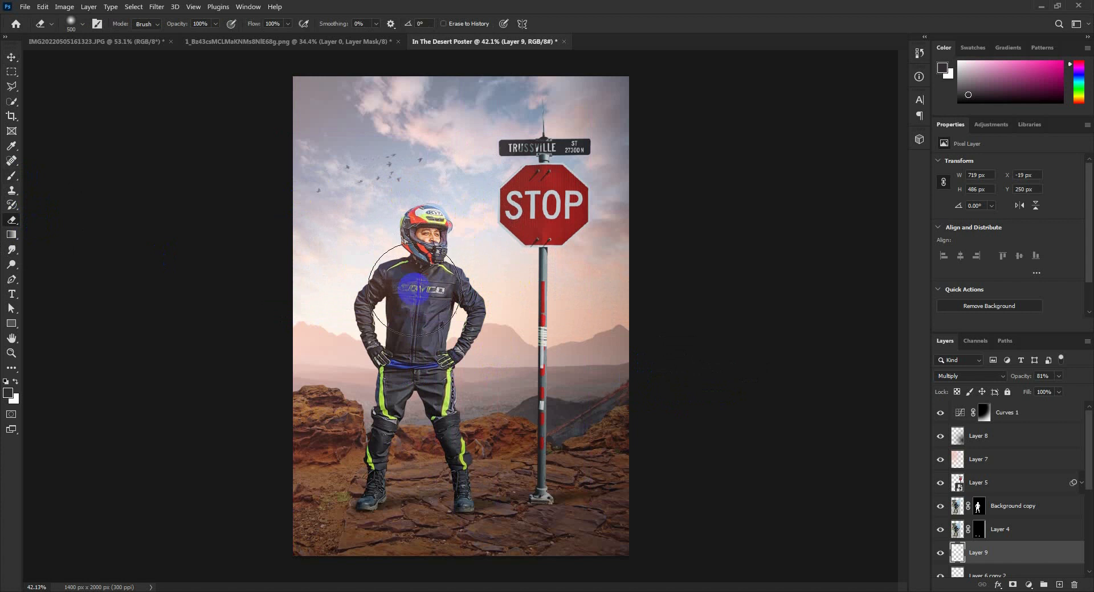
left_click(11, 57)
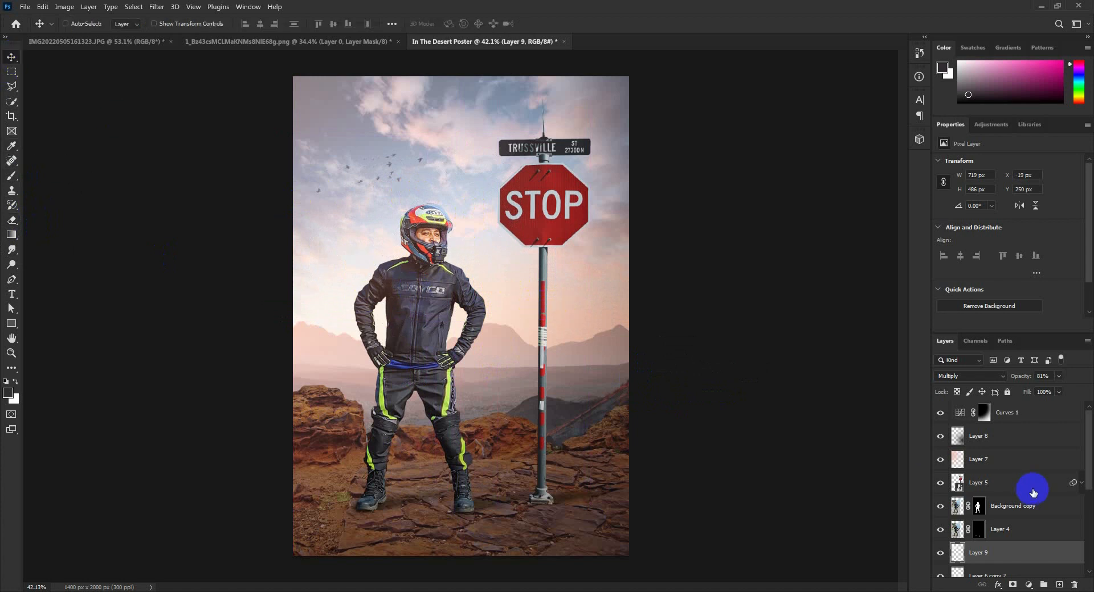
Add a Color Lookup adjustment layer above Curves 1 and load the 2Strip.look 3DLUT
left_click(1020, 415)
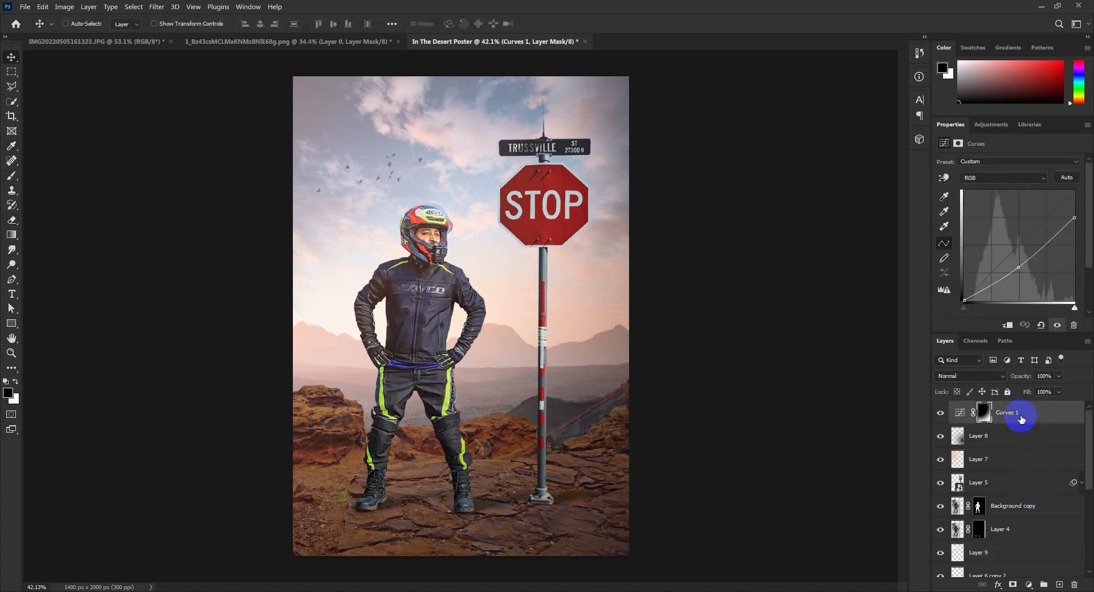
left_click(1028, 585)
left_click(1033, 521)
left_click(1006, 164)
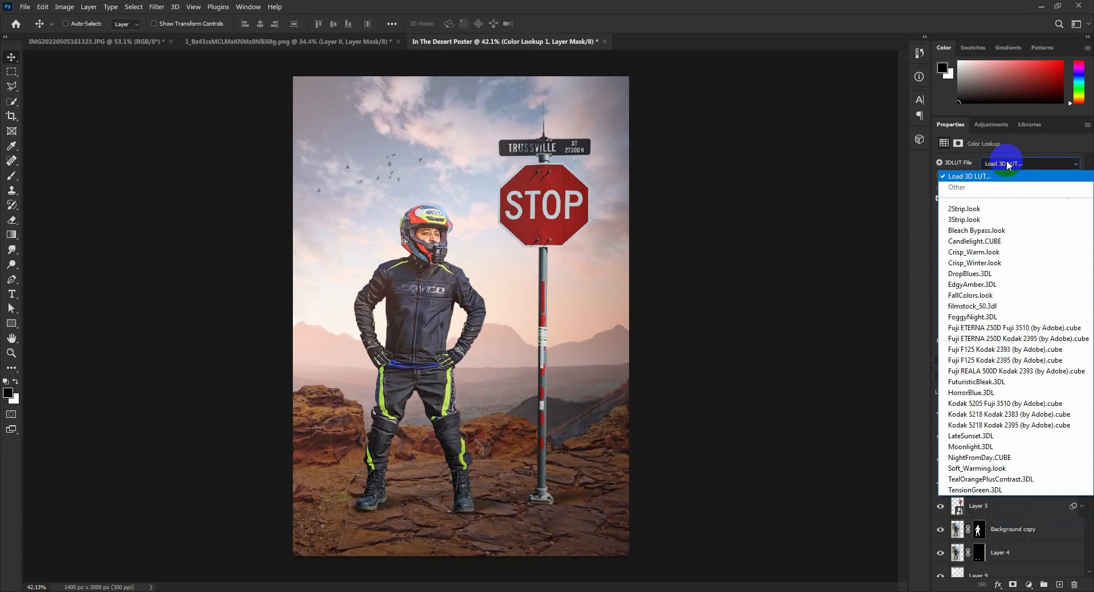
left_click(996, 208)
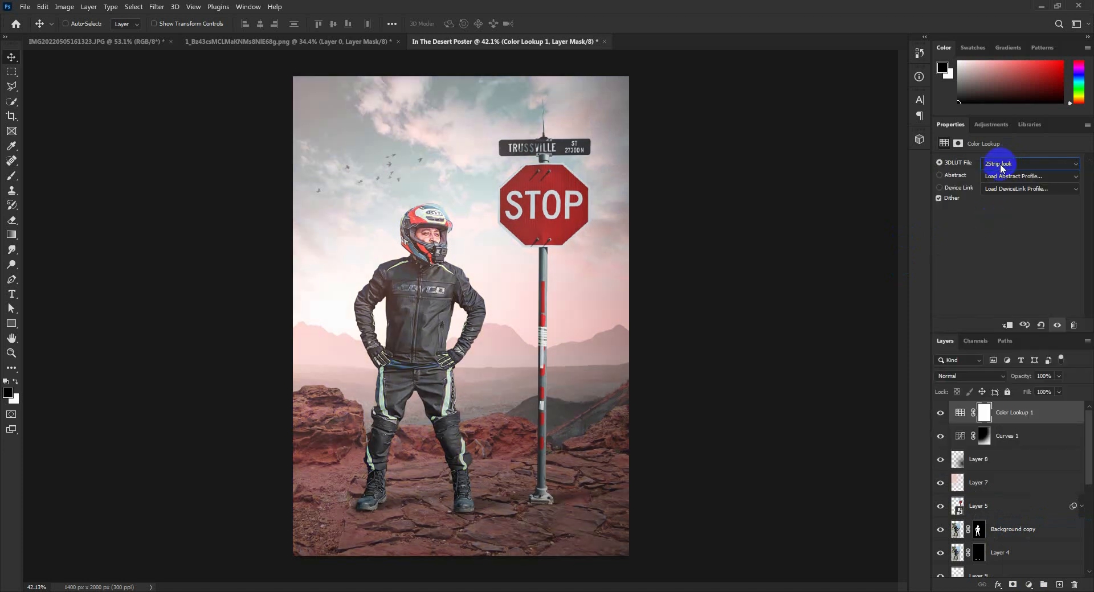
Try the other 3DLUT presets in turn, ending with Soft_Warming.look, and compare the poster with and without the color lookup
key("Down")
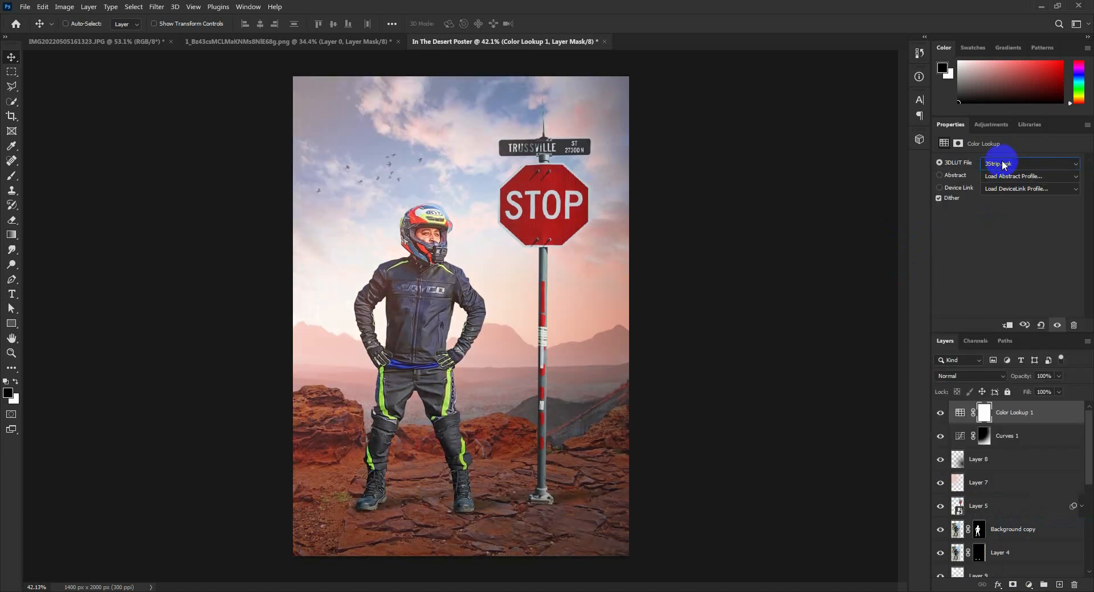
key("Down")
key("Down")
key("Down")
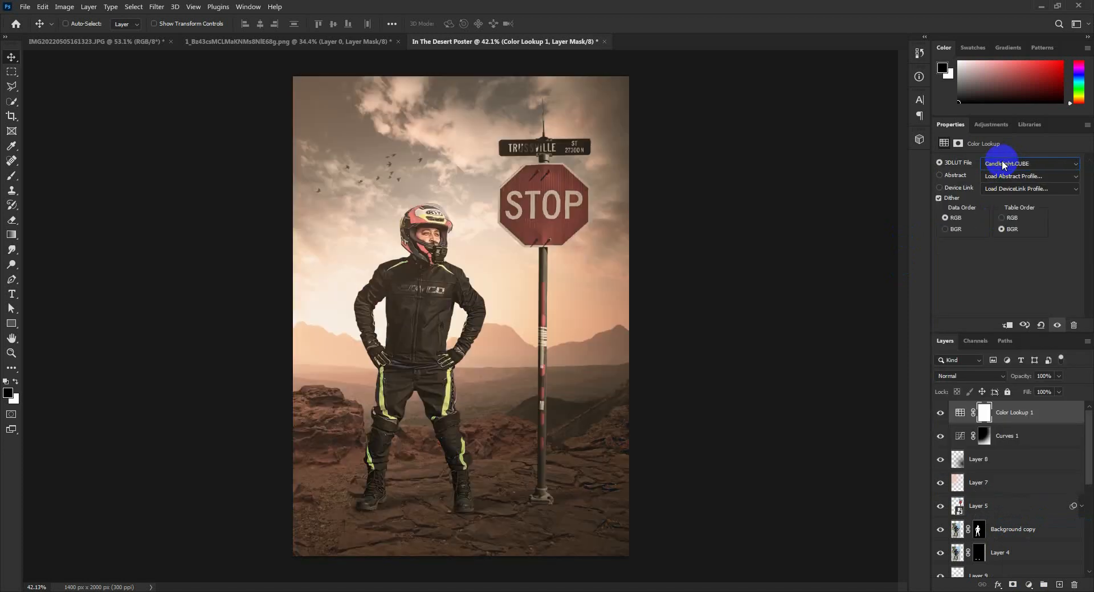
key("Down")
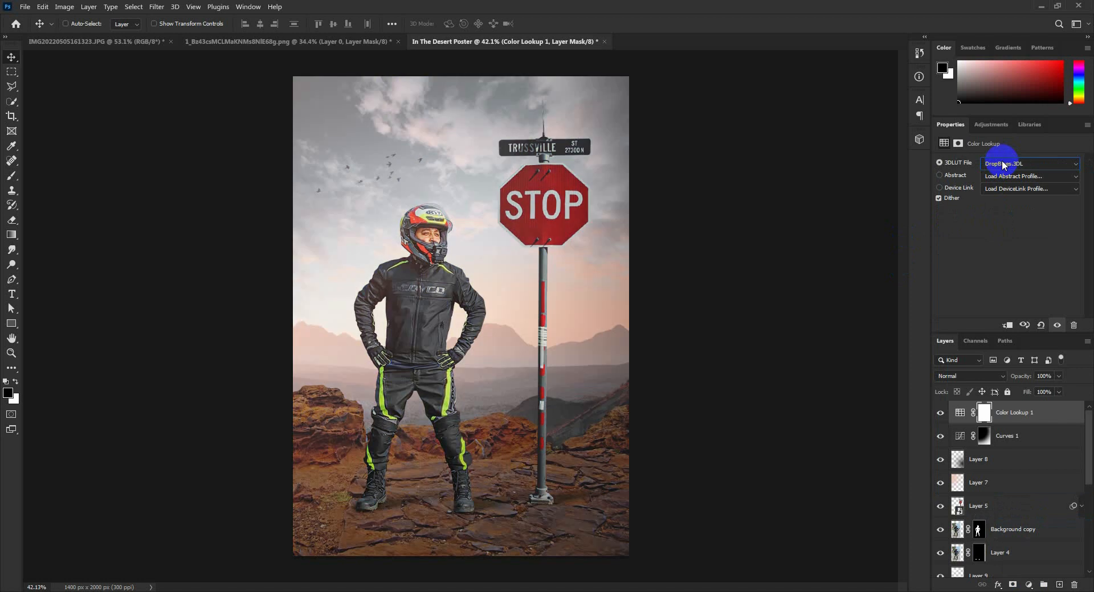
key("Down")
key("Down")
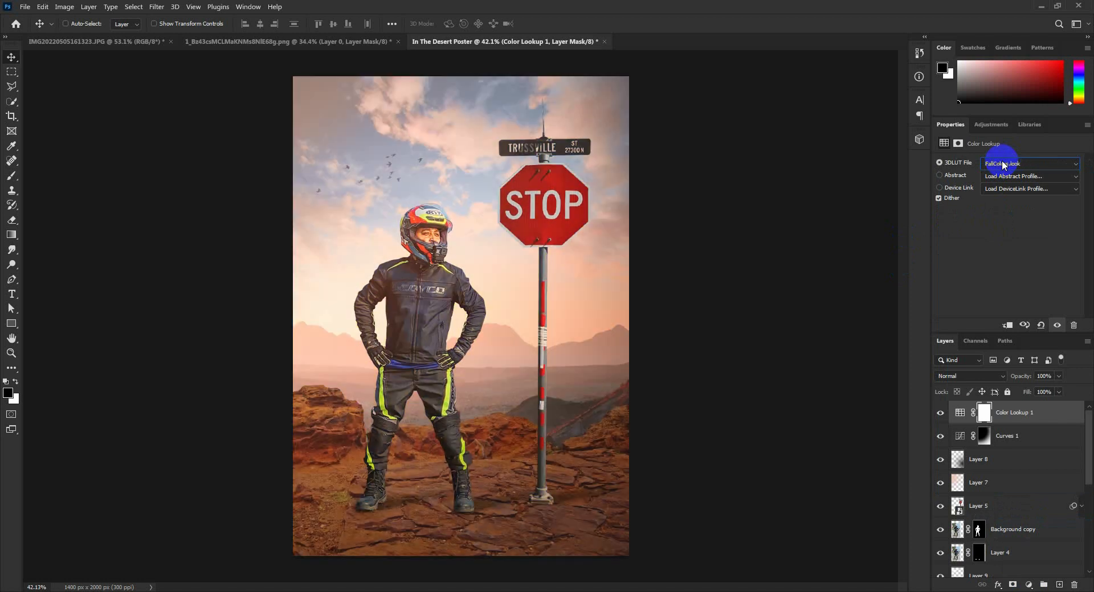
key("Down")
key("Down")
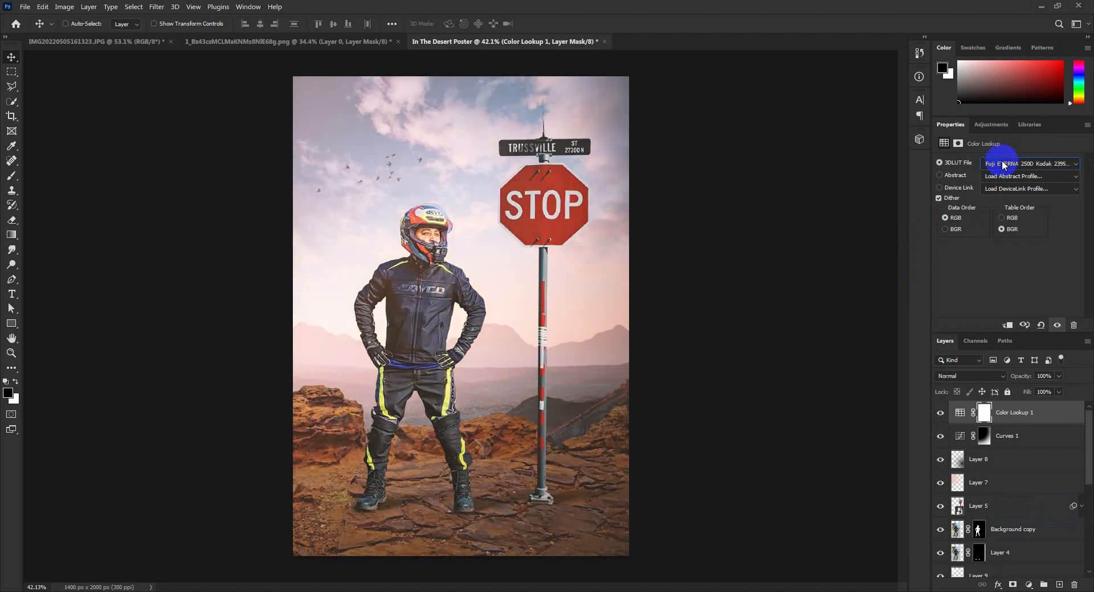
key("Down")
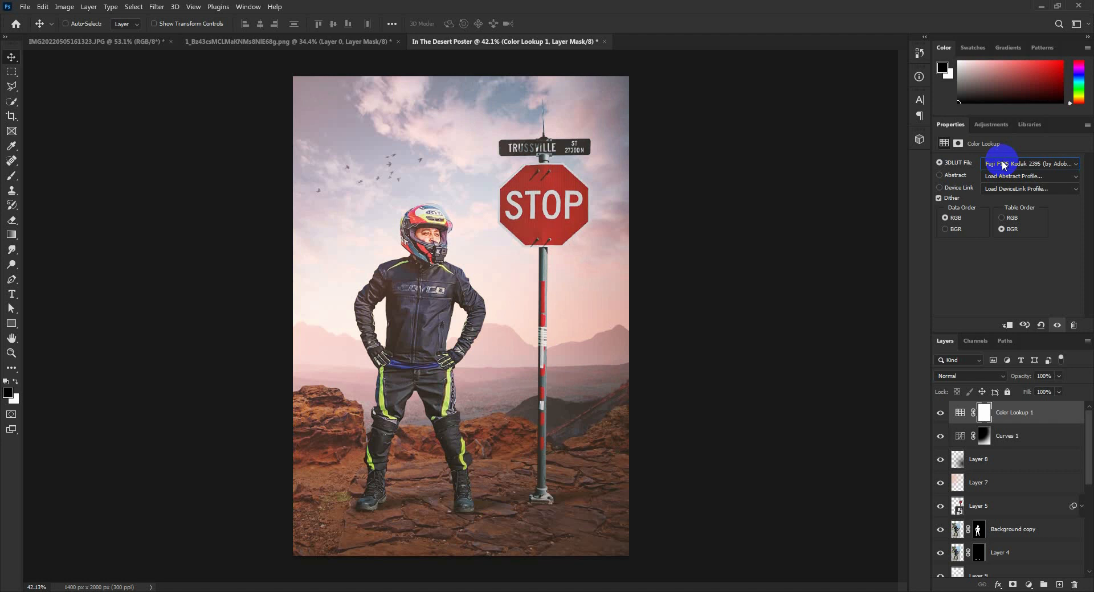
key("Down")
key("Down")
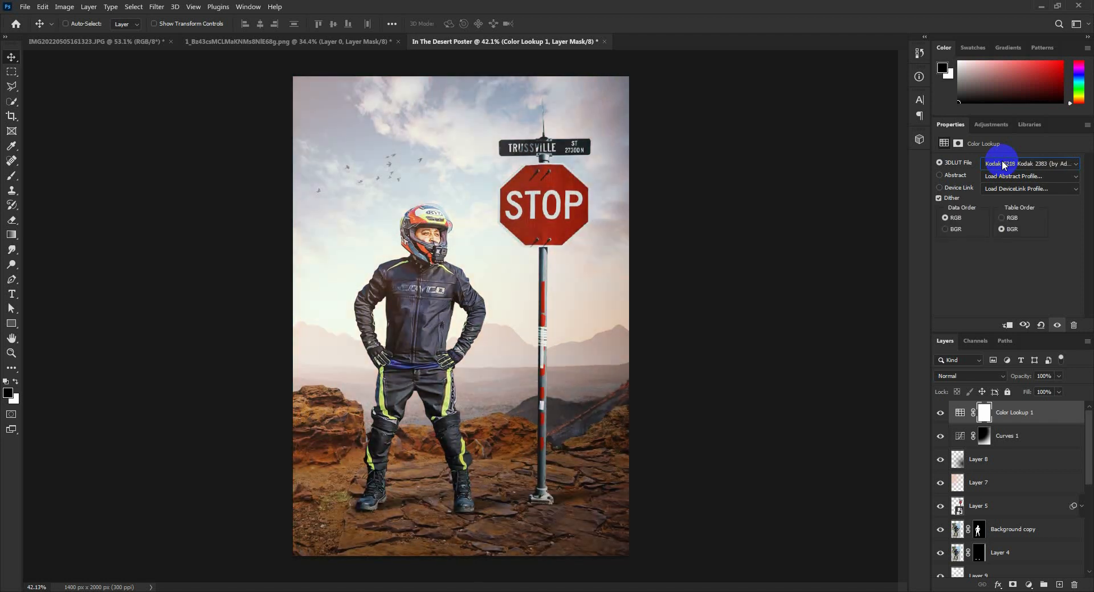
key("Down")
key("Down")
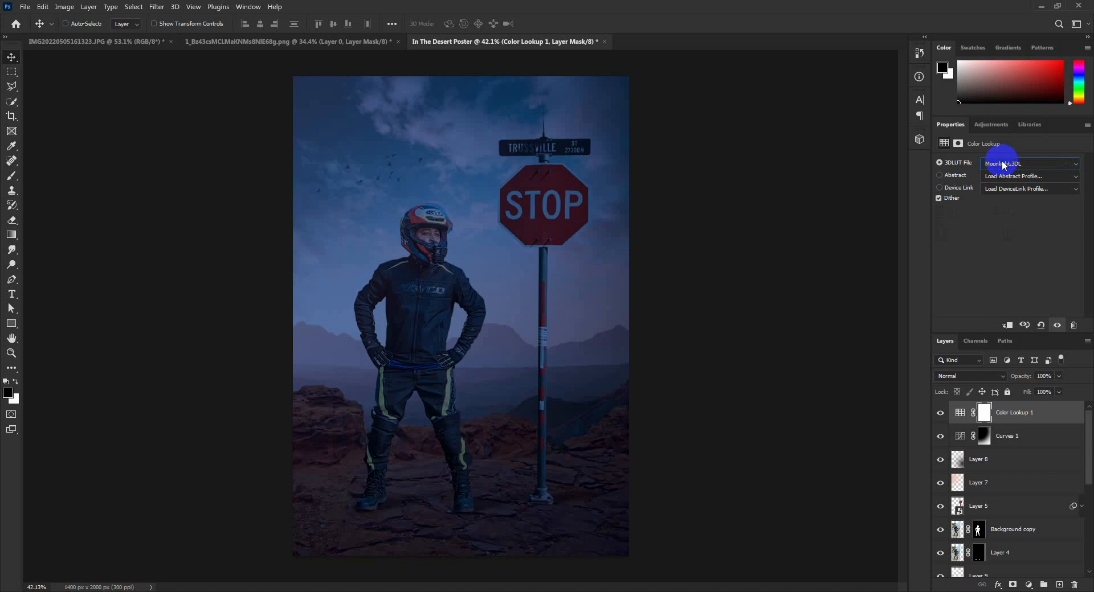
key("Down")
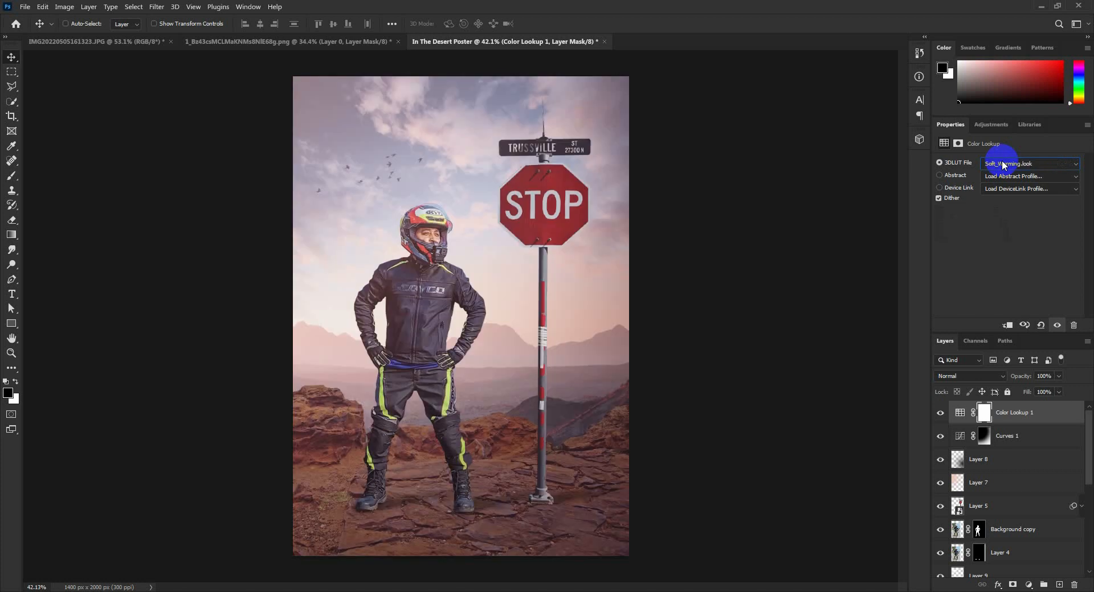
left_click(940, 413)
left_click(941, 413)
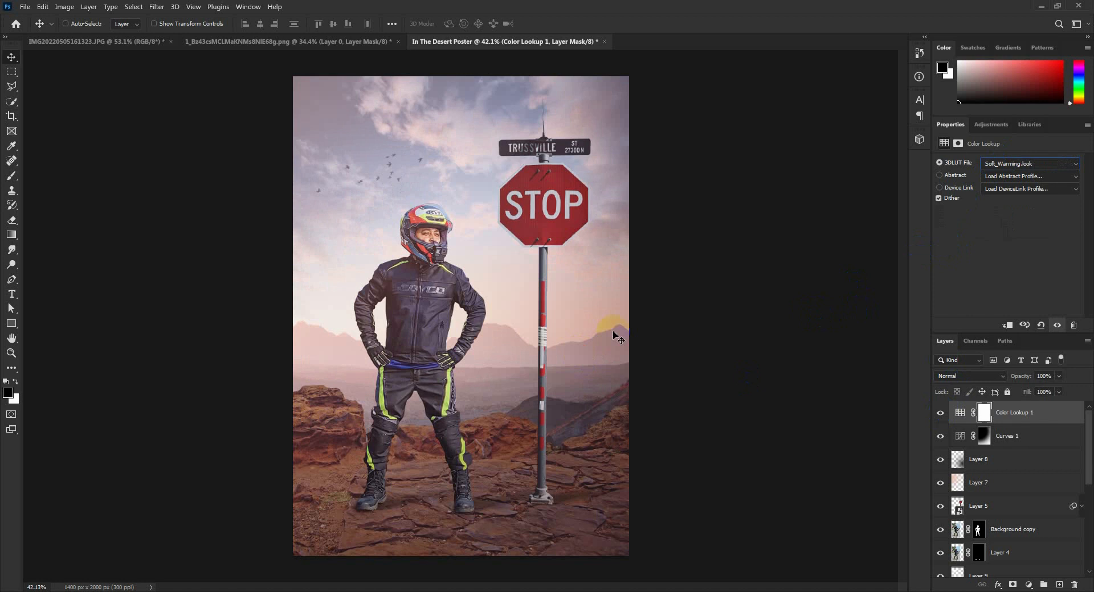
Stamp all visible layers into a new merged layer at the top of the layer stack
left_click(1016, 444)
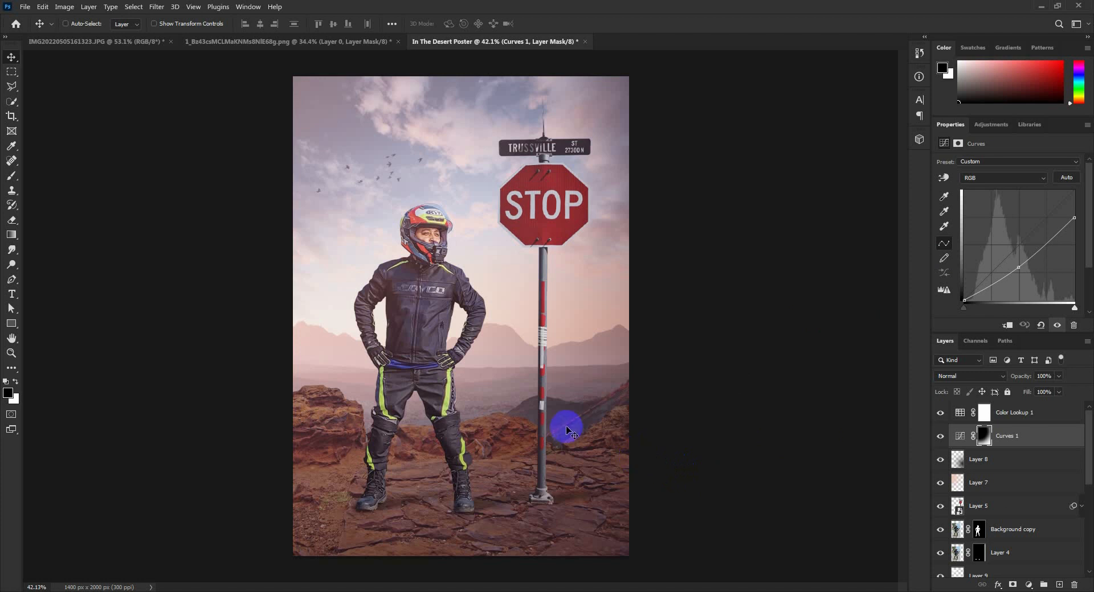
key("ctrl+shift+alt+e")
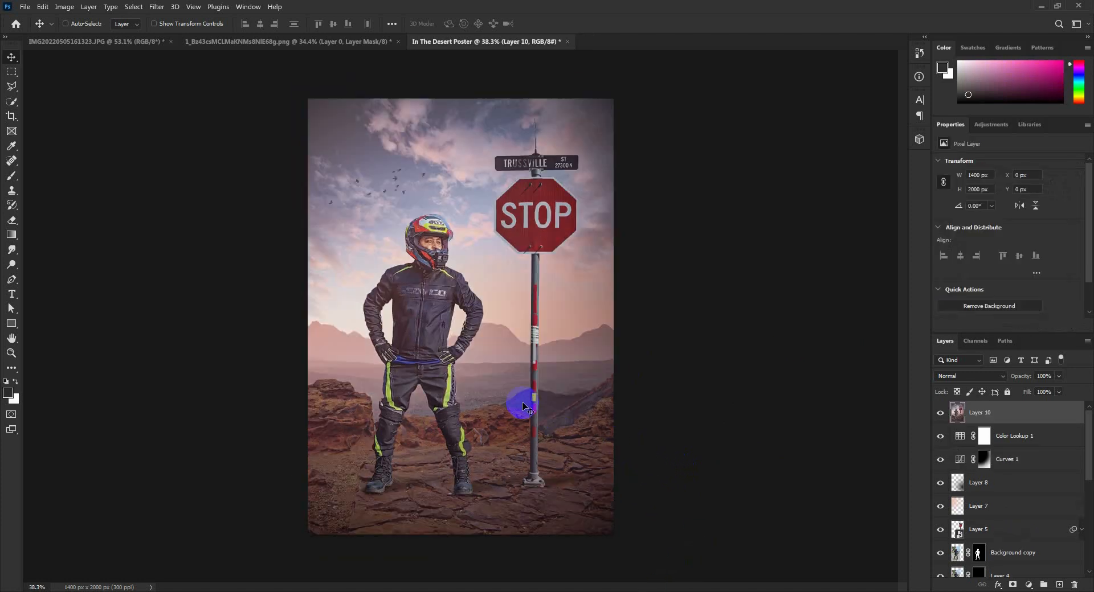
scroll(517, 385, "up", 1)
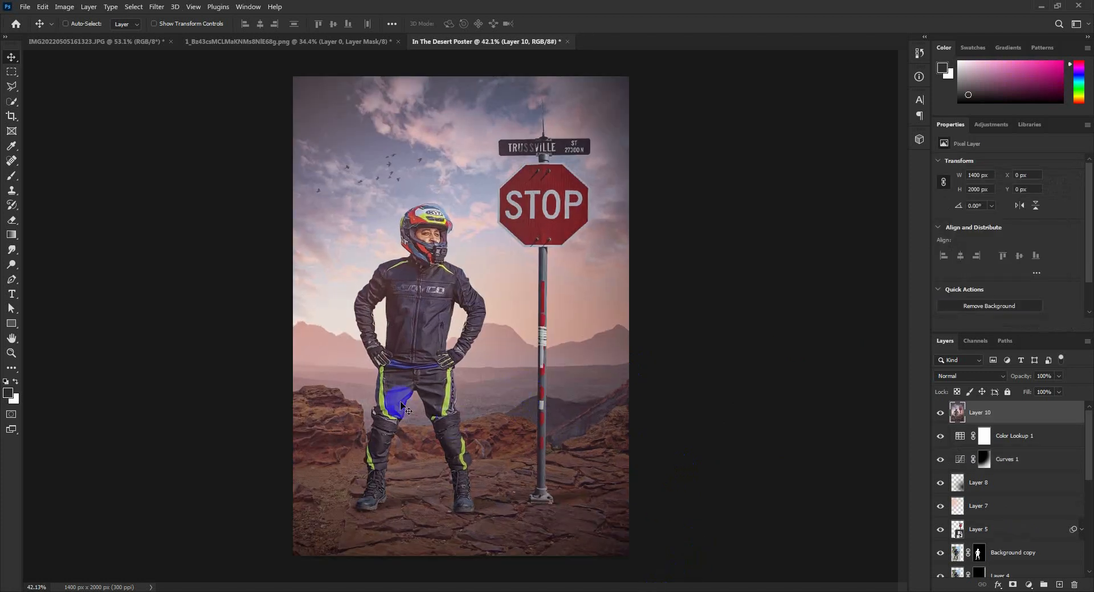